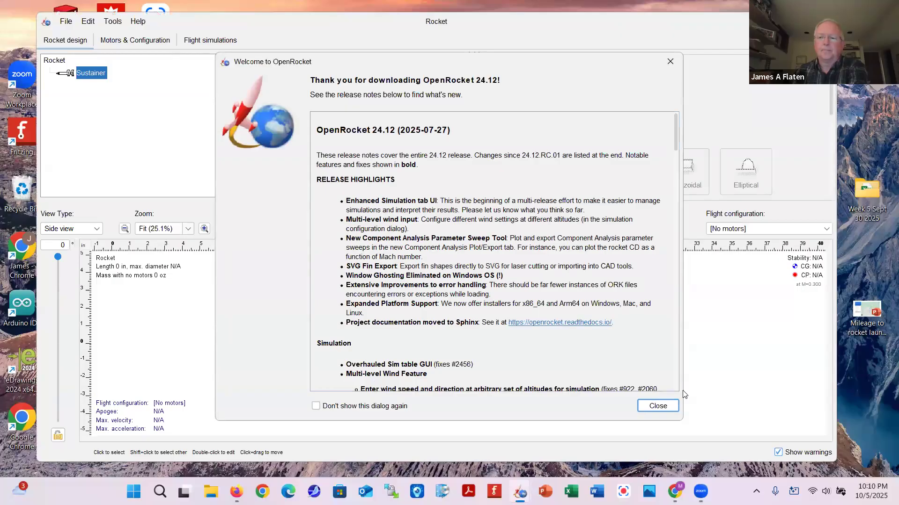
Close the Welcome to OpenRocket release notes dialog
{"action": "left_click", "coordinate": [657, 406]}
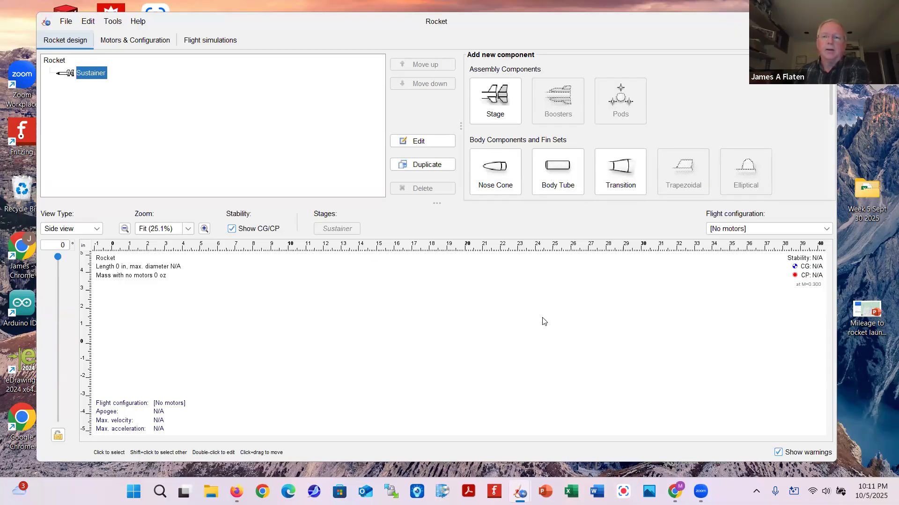
Add a nose cone to the Sustainer stage and bring up its preset chooser
{"action": "left_click", "coordinate": [492, 169]}
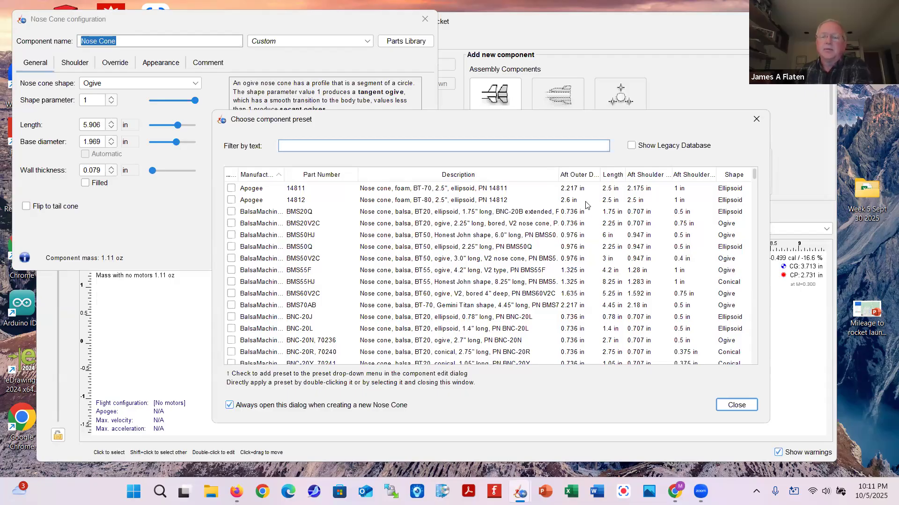
Sort presets by aft outer diameter, largest first, and apply the LOC/Precision PNC-3.90 nose cone
{"action": "left_click", "coordinate": [575, 176]}
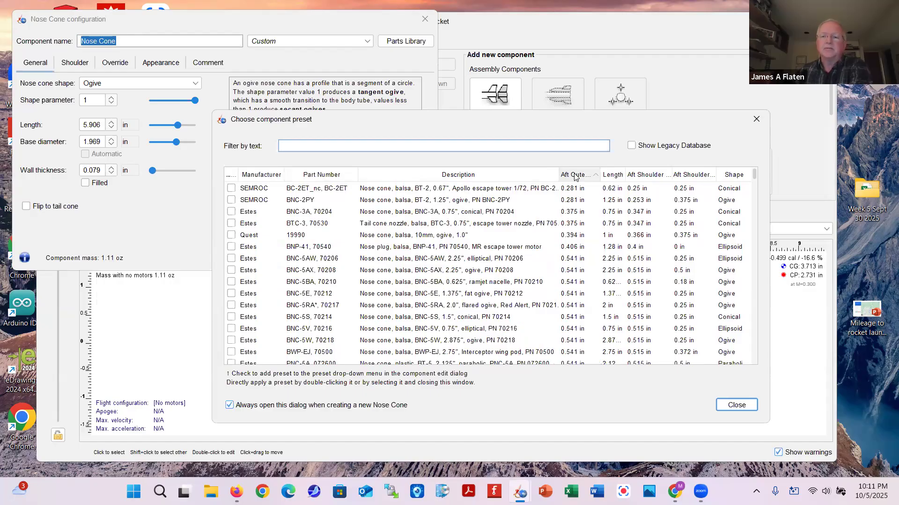
{"action": "left_click", "coordinate": [575, 176]}
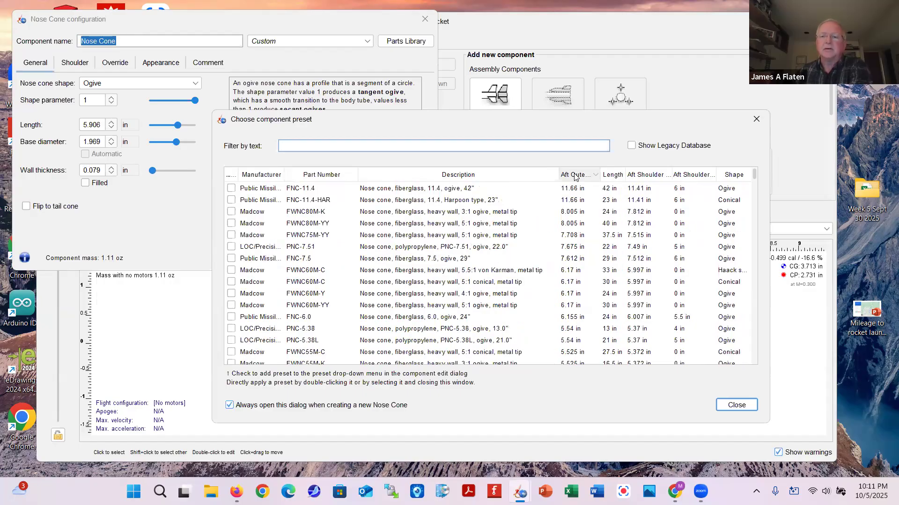
{"action": "scroll", "coordinate": [568, 231], "scroll_direction": "down", "scroll_amount": 4}
{"action": "scroll", "coordinate": [569, 232], "scroll_direction": "down", "scroll_amount": 4}
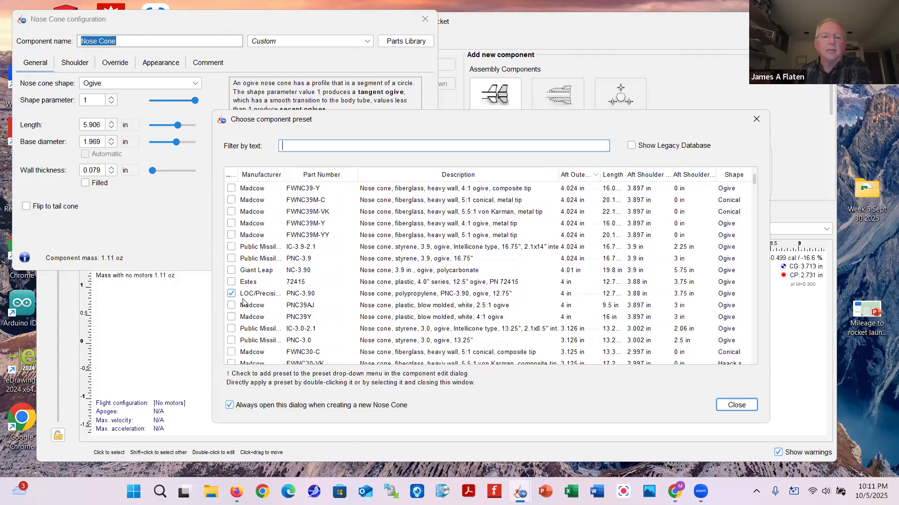
{"action": "left_click", "coordinate": [228, 295]}
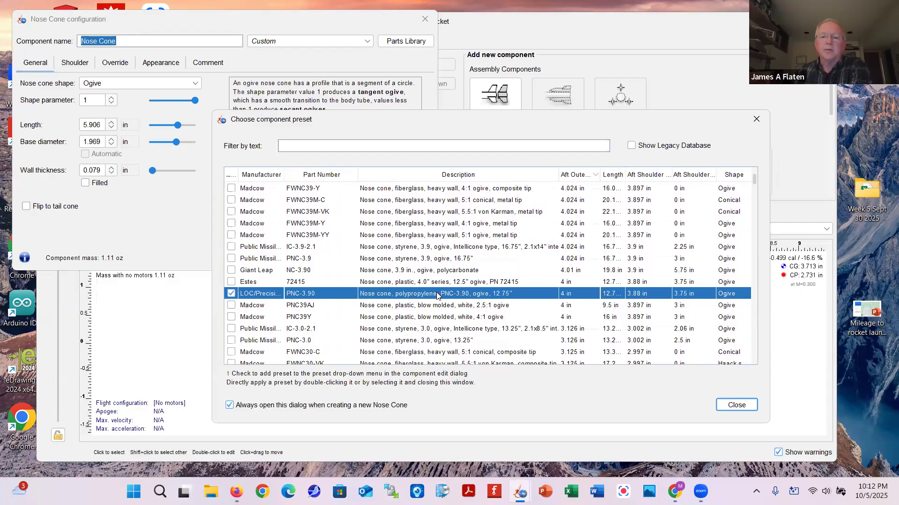
{"action": "left_click", "coordinate": [737, 405]}
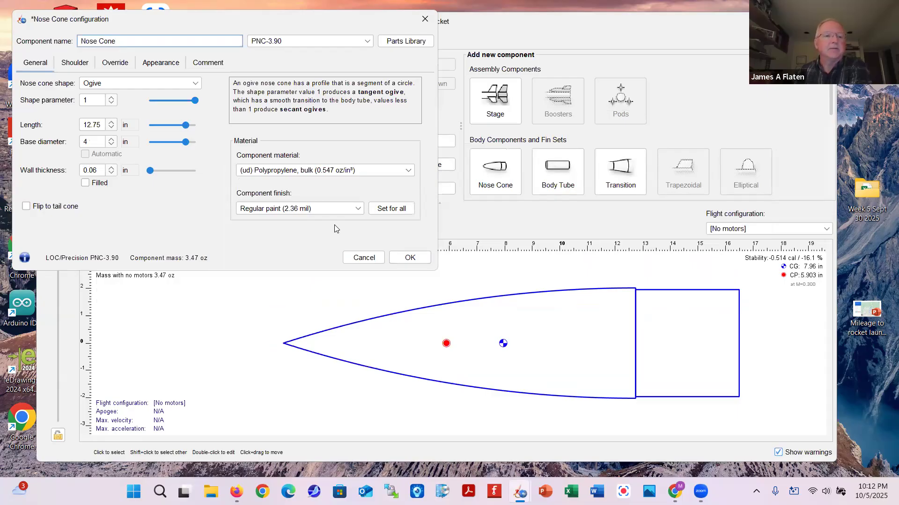
Confirm the 12.75 in PNC-3.90 nose cone and add a body tube behind it
{"action": "left_click", "coordinate": [409, 258]}
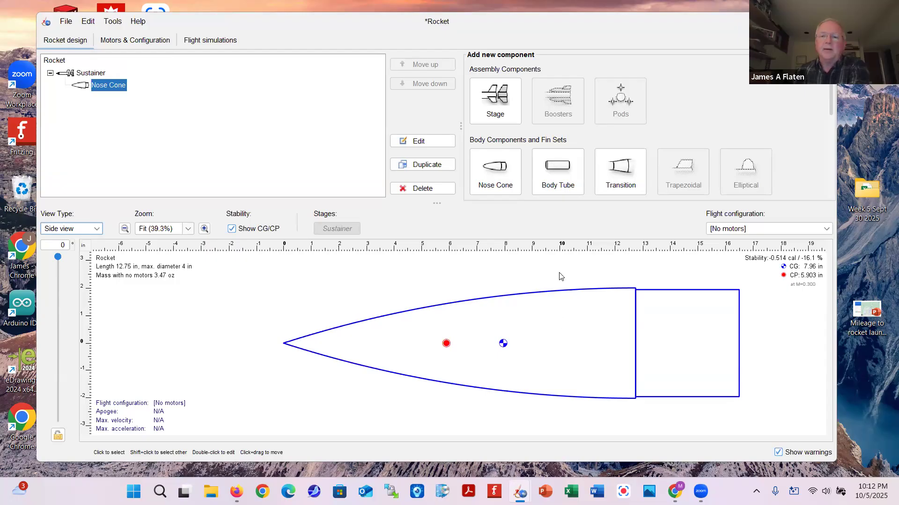
{"action": "left_click", "coordinate": [555, 170]}
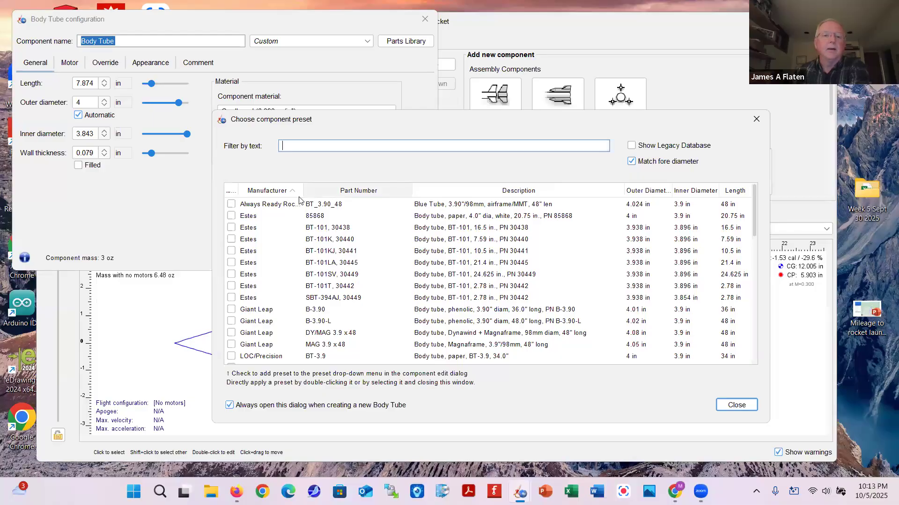
Sort presets by manufacturer and apply the Always Ready Rocketry BT_3.90_48 blue tube preset
{"action": "left_click", "coordinate": [261, 194]}
{"action": "left_click", "coordinate": [261, 192]}
{"action": "left_click", "coordinate": [260, 204]}
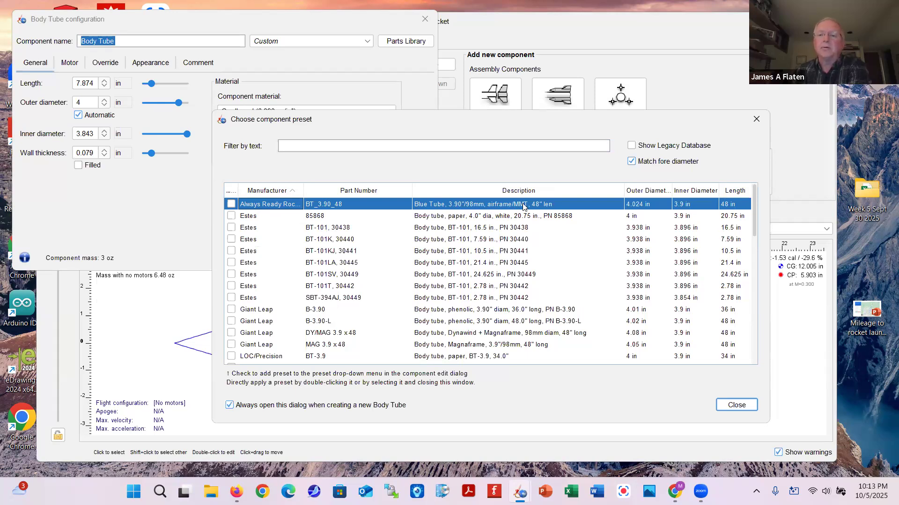
{"action": "left_click", "coordinate": [736, 406]}
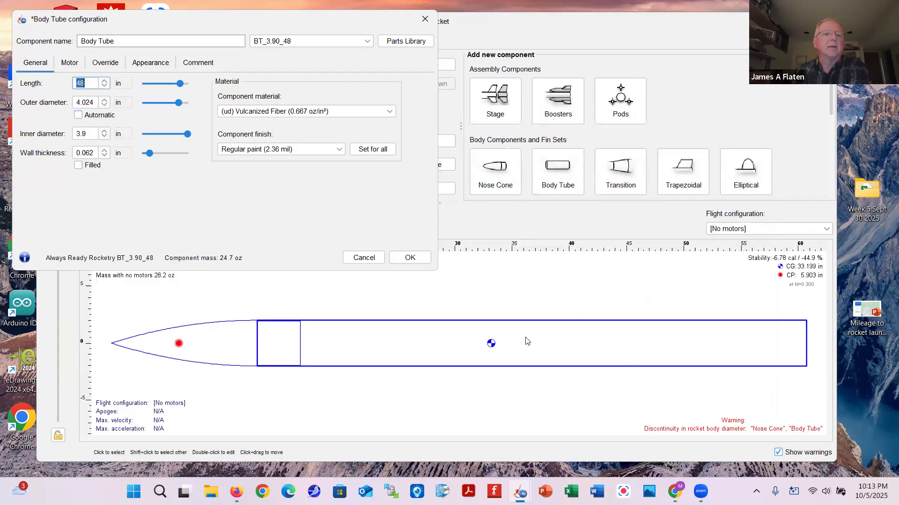
{"action": "left_click", "coordinate": [104, 86]}
Step the body tube length down to 20 in
{"action": "left_click", "coordinate": [104, 86]}
{"action": "left_click", "coordinate": [105, 86]}
{"action": "left_click", "coordinate": [104, 86]}
{"action": "left_click", "coordinate": [104, 86]}
{"action": "left_click", "coordinate": [104, 86]}
{"action": "left_click", "coordinate": [104, 86]}
{"action": "left_click", "coordinate": [104, 86]}
{"action": "left_click", "coordinate": [105, 86]}
{"action": "left_click", "coordinate": [104, 86]}
{"action": "left_click", "coordinate": [104, 86]}
{"action": "left_click", "coordinate": [105, 86]}
{"action": "left_click", "coordinate": [104, 86]}
{"action": "left_click", "coordinate": [105, 86]}
{"action": "left_click", "coordinate": [105, 86]}
{"action": "left_click", "coordinate": [104, 86]}
{"action": "left_click", "coordinate": [104, 86]}
{"action": "left_click", "coordinate": [104, 86]}
{"action": "left_click", "coordinate": [104, 86]}
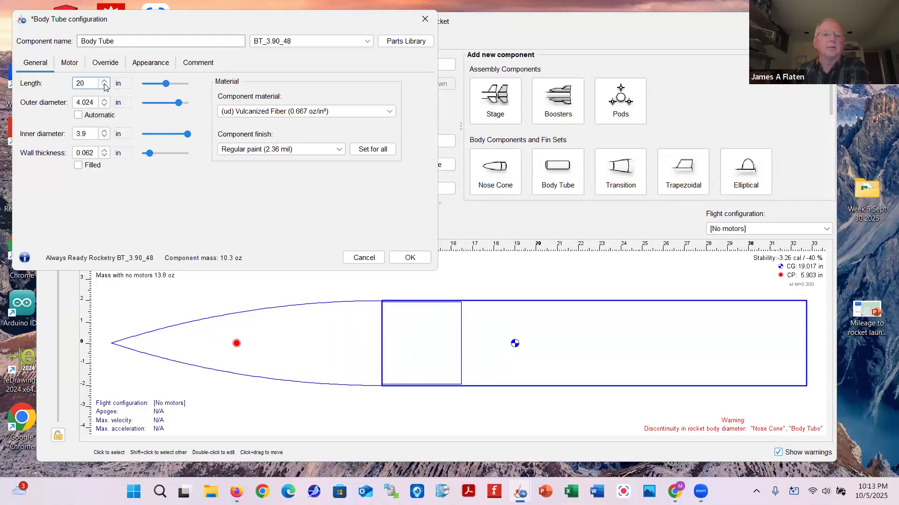
Set the tube's outer diameter to Automatic and its material to Composites Blue tube, then confirm
{"action": "left_click", "coordinate": [78, 115]}
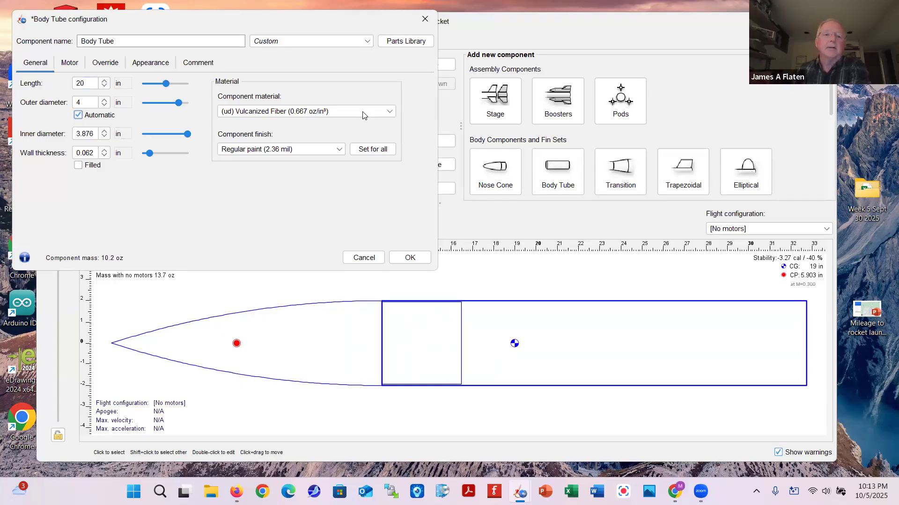
{"action": "left_click", "coordinate": [391, 113]}
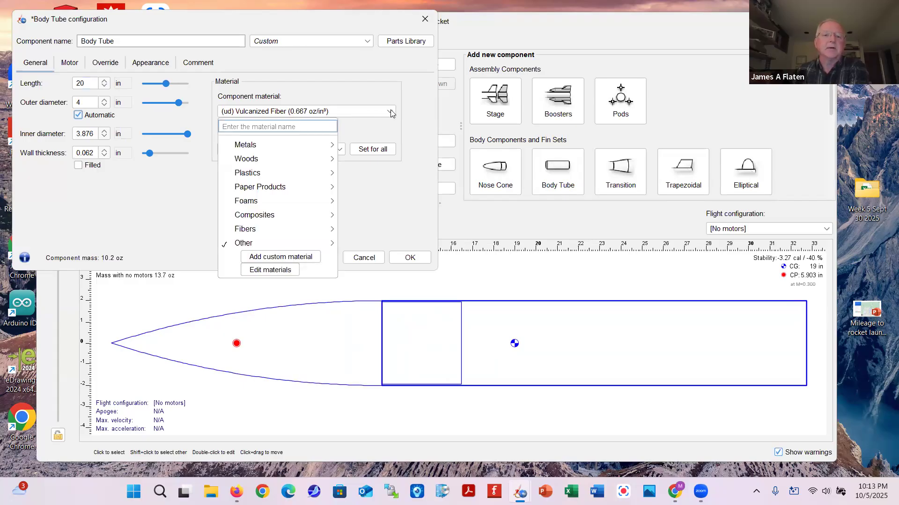
{"action": "mouse_move", "coordinate": [313, 217]}
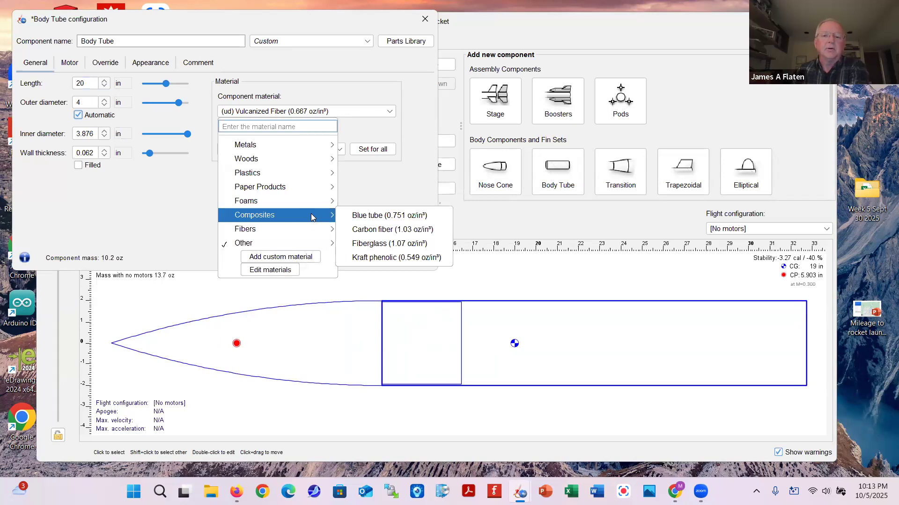
{"action": "left_click", "coordinate": [360, 216]}
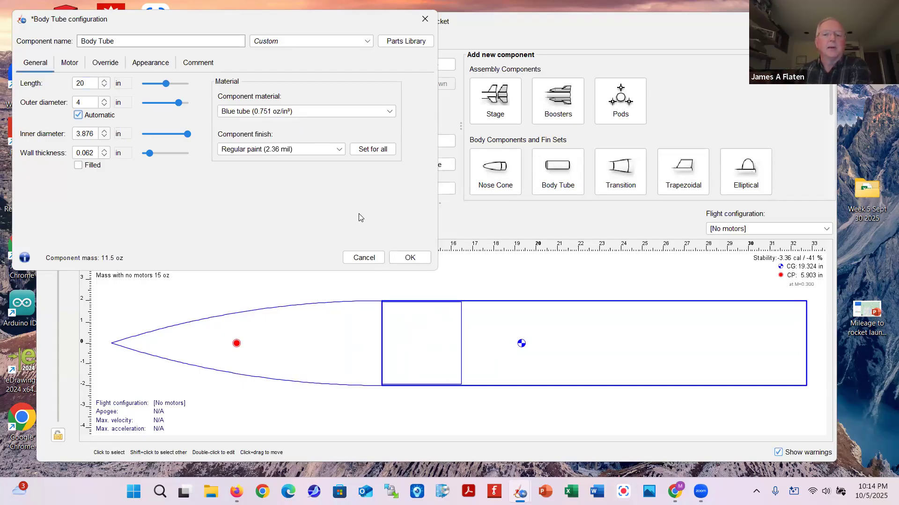
{"action": "left_click", "coordinate": [419, 260]}
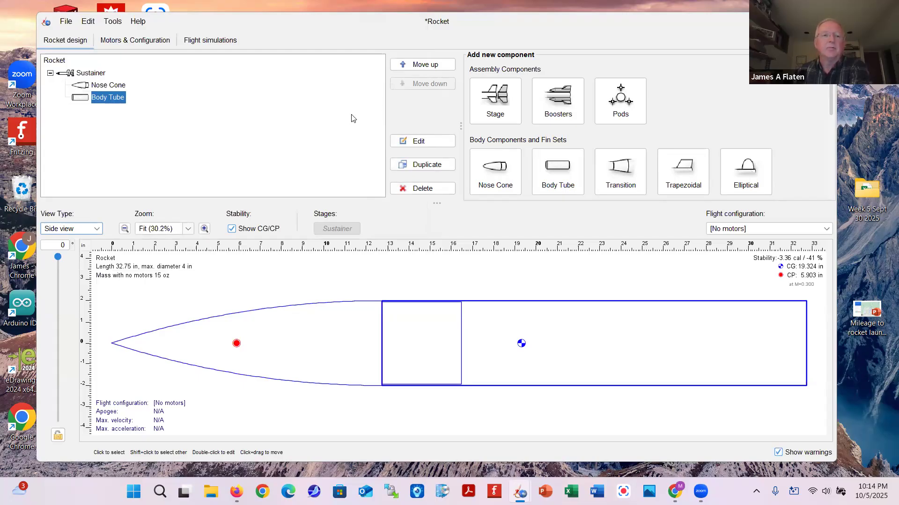
Add a tube coupler to the body tube using the TC_3.90_8 preset
{"action": "scroll", "coordinate": [688, 113], "scroll_direction": "down", "scroll_amount": 5}
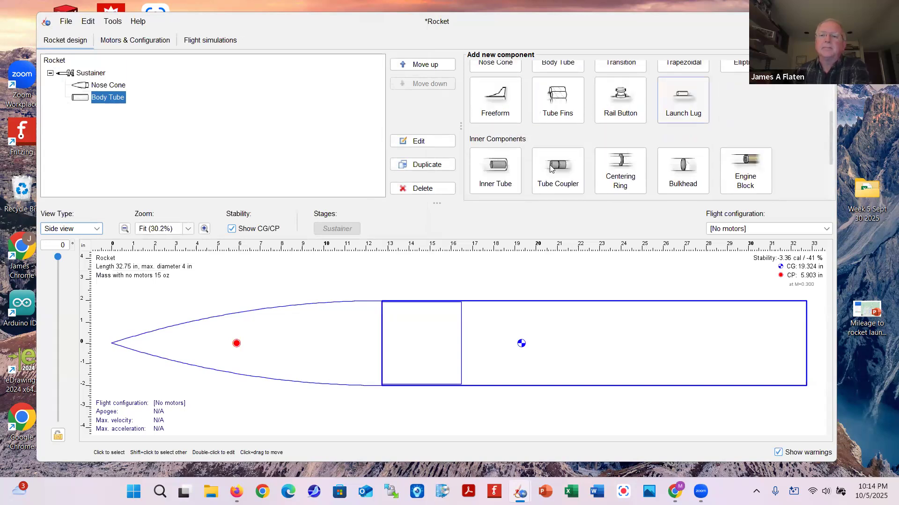
{"action": "left_click", "coordinate": [553, 168]}
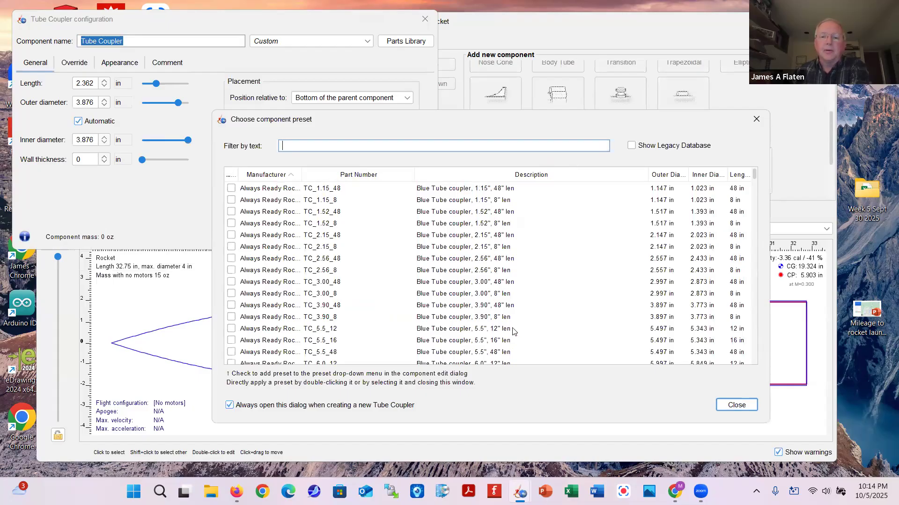
{"action": "left_click", "coordinate": [486, 318]}
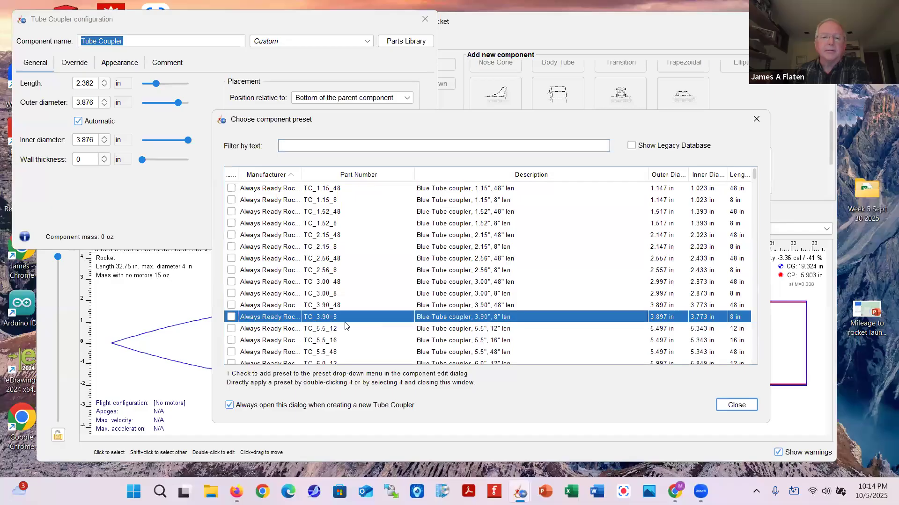
{"action": "left_click", "coordinate": [231, 317]}
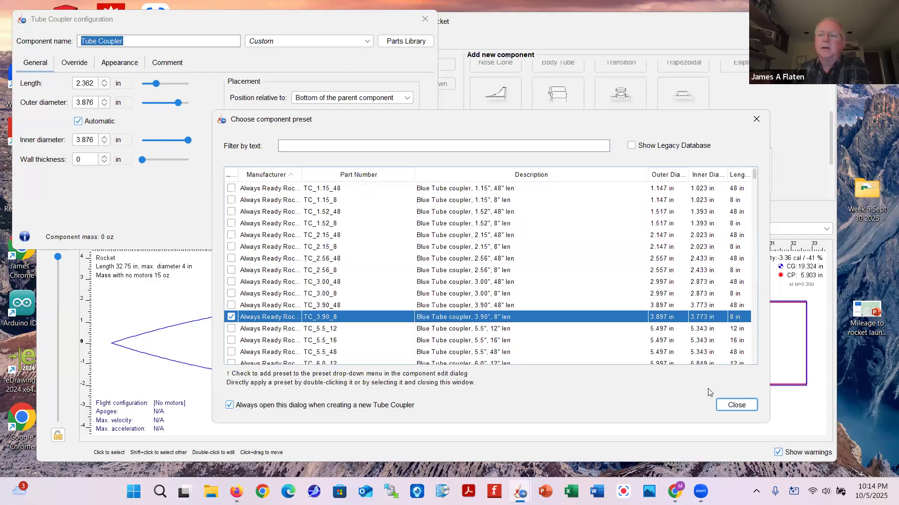
{"action": "left_click", "coordinate": [733, 405]}
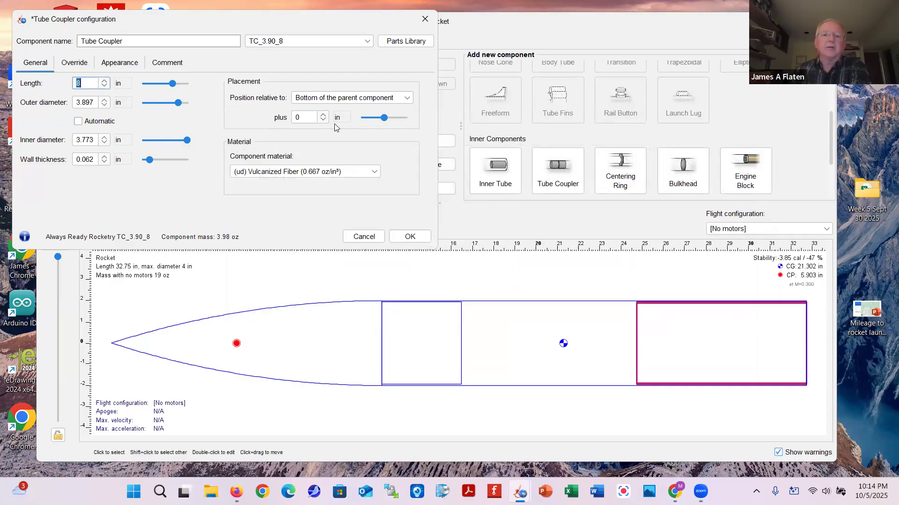
Offset the coupler 4 in past the tube's aft end with automatic diameter, and confirm
{"action": "left_click", "coordinate": [323, 115]}
{"action": "left_click", "coordinate": [322, 115]}
{"action": "left_click", "coordinate": [322, 115]}
{"action": "left_click", "coordinate": [323, 115]}
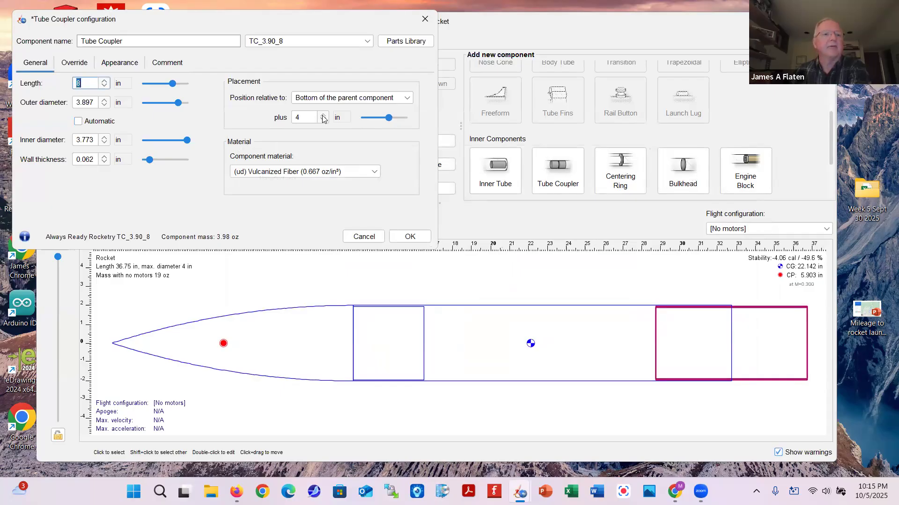
{"action": "left_click", "coordinate": [80, 119]}
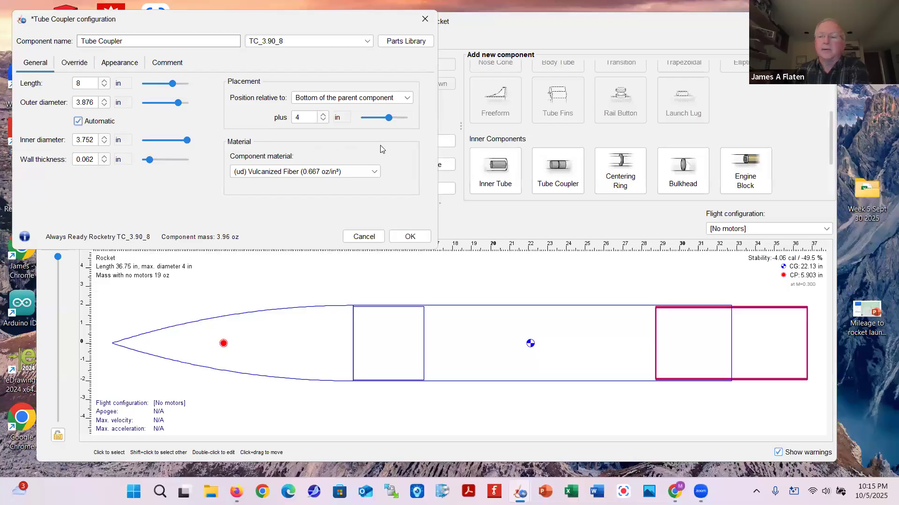
{"action": "left_click", "coordinate": [409, 237]}
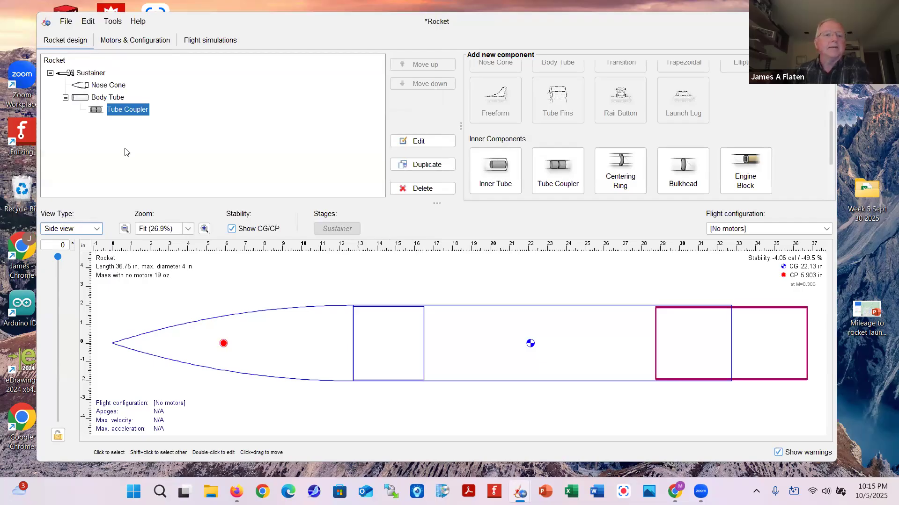
{"action": "left_click", "coordinate": [80, 99]}
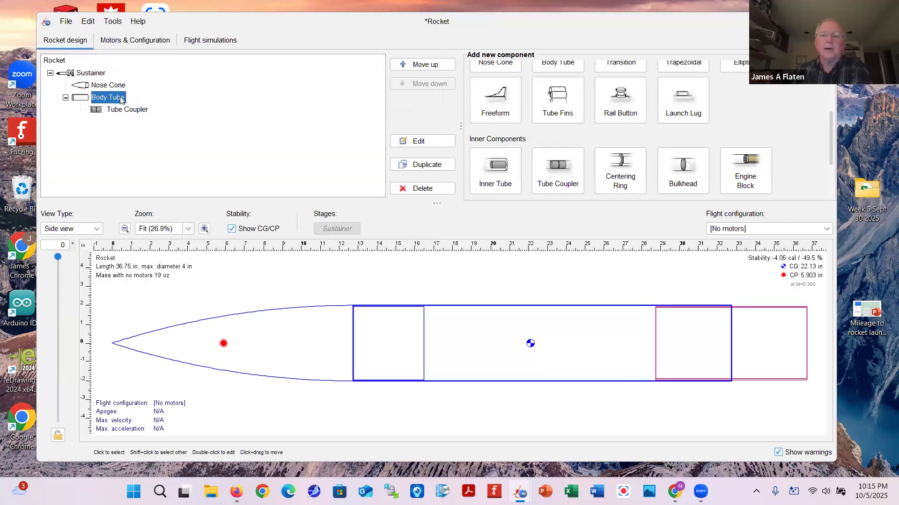
Add a second body tube using the BT_3.90_48 blue tube preset
{"action": "scroll", "coordinate": [636, 137], "scroll_direction": "up", "scroll_amount": 3}
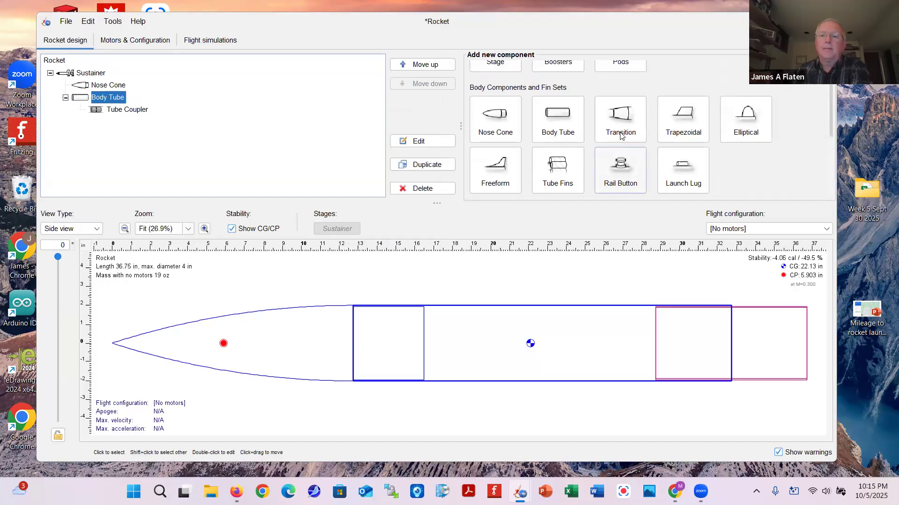
{"action": "left_click", "coordinate": [557, 134]}
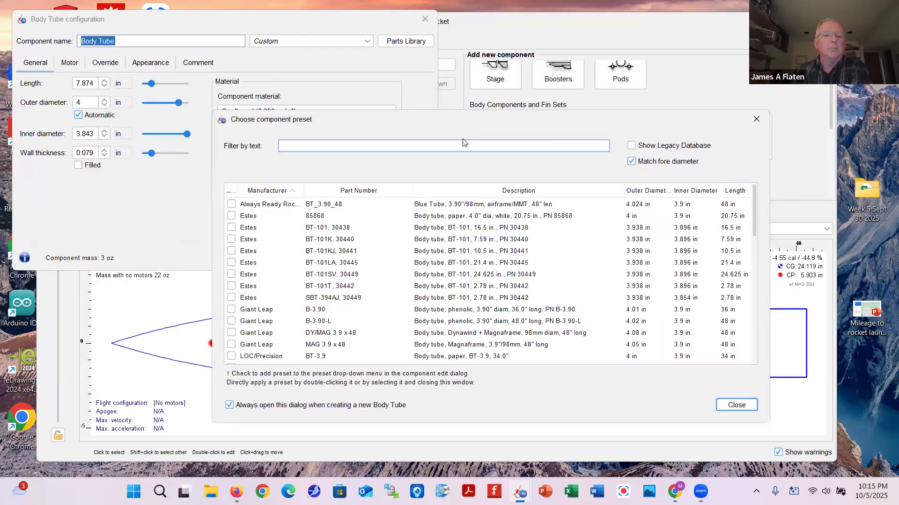
{"action": "left_click", "coordinate": [463, 205]}
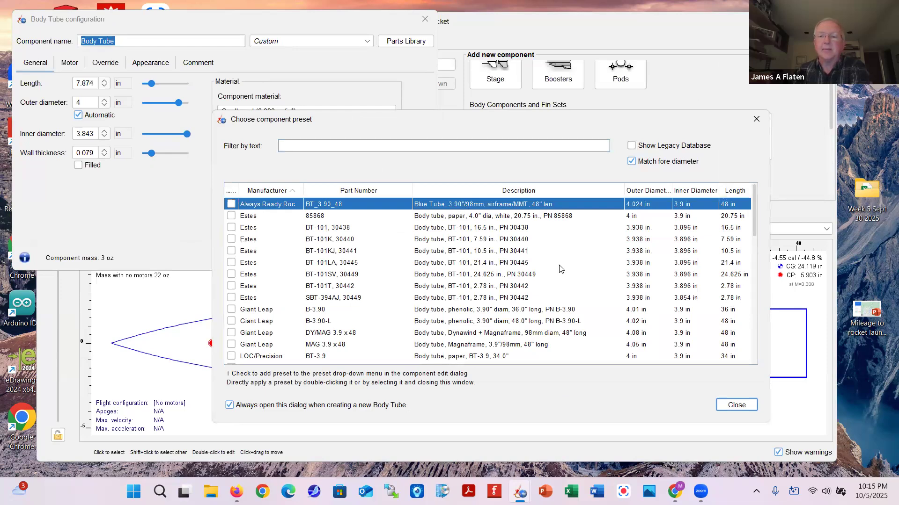
{"action": "left_click", "coordinate": [736, 406]}
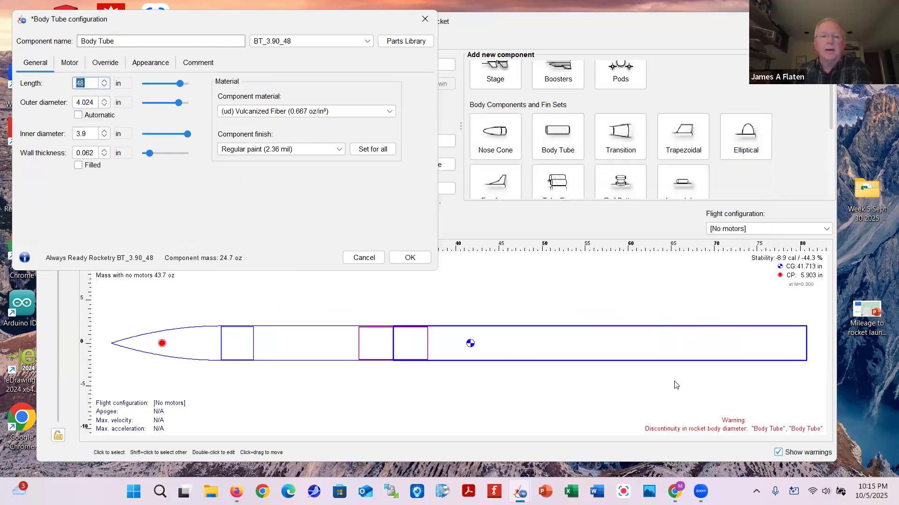
Shorten the rear body tube to 30 in with automatic outer diameter, and confirm
{"action": "left_click", "coordinate": [104, 87]}
{"action": "left_click_drag", "start_coordinate": [105, 89], "coordinate": [105, 89]}
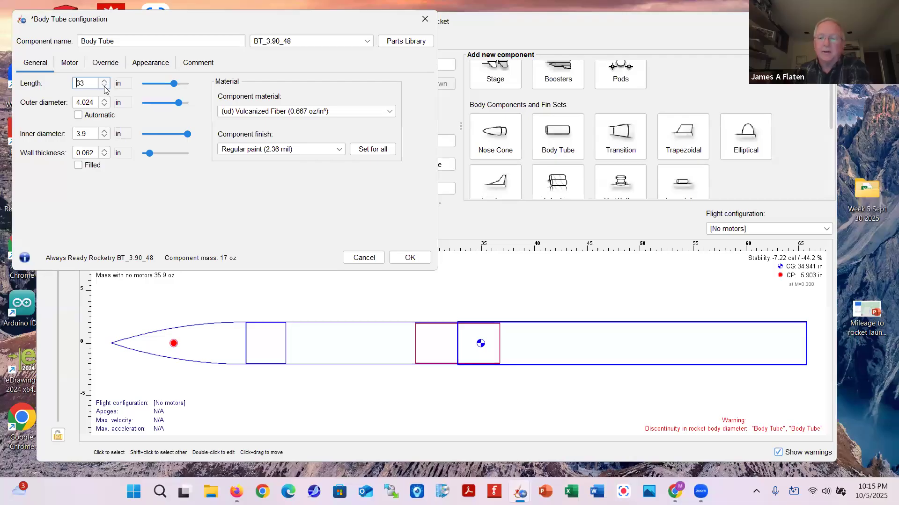
{"action": "left_click", "coordinate": [105, 88]}
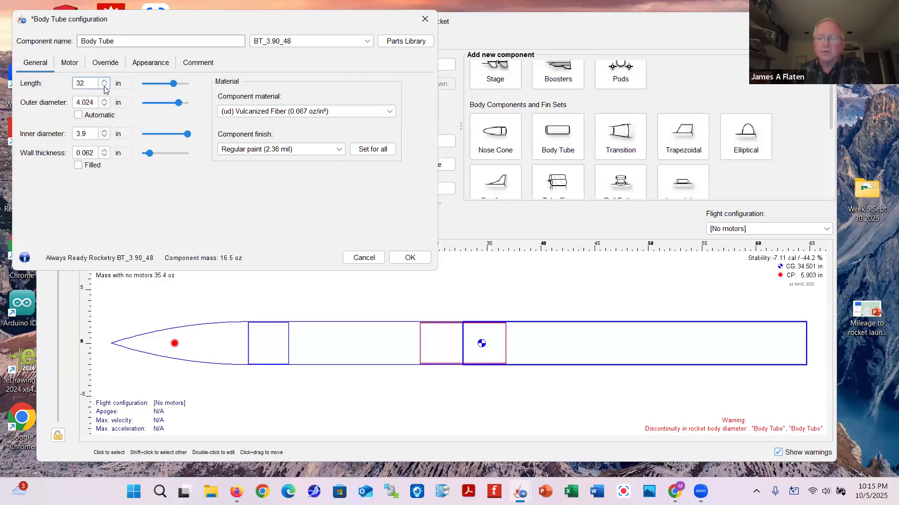
{"action": "left_click_drag", "start_coordinate": [104, 88], "coordinate": [105, 88]}
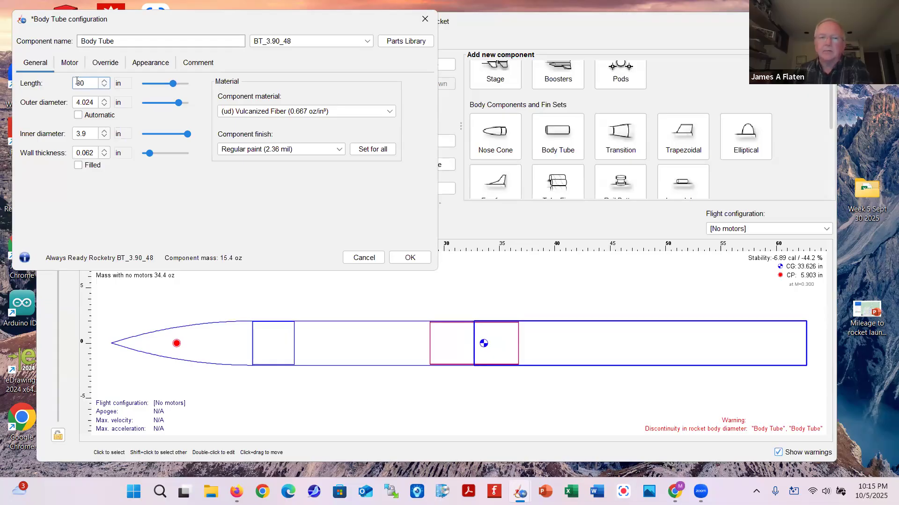
{"action": "left_click", "coordinate": [77, 115]}
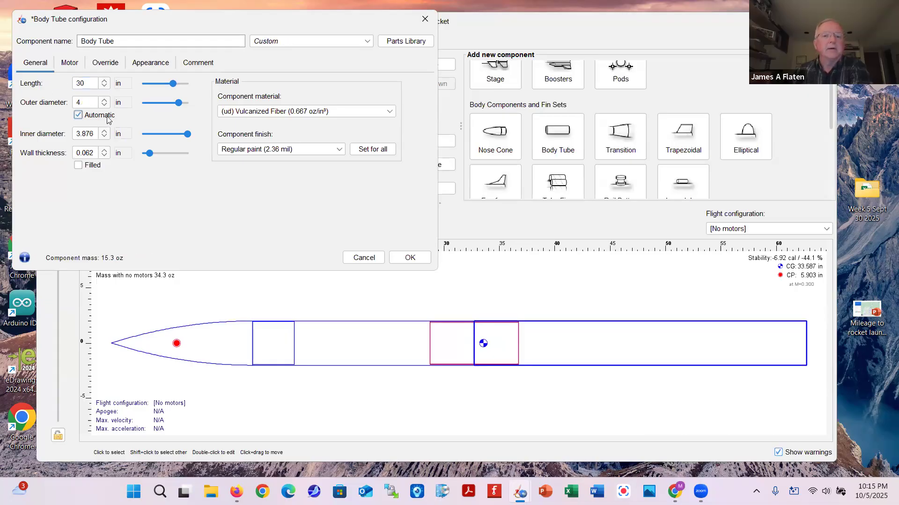
{"action": "left_click", "coordinate": [411, 258]}
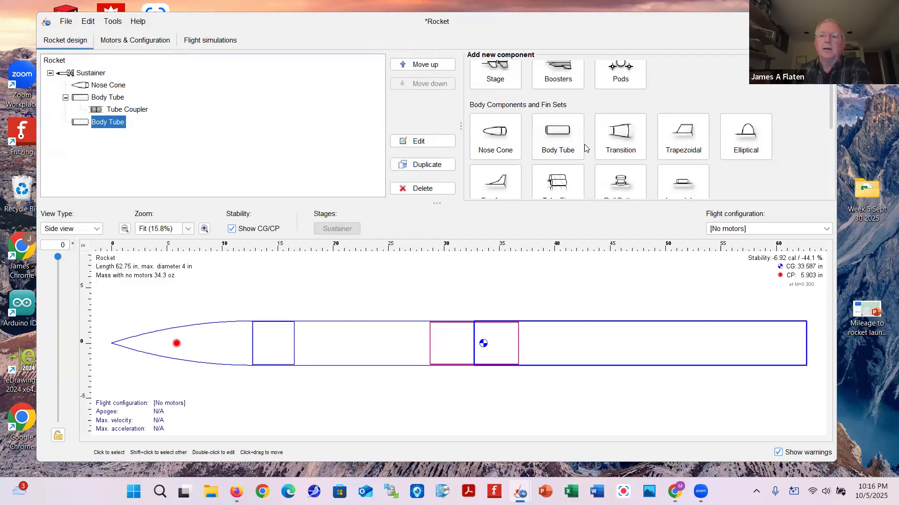
{"action": "scroll", "coordinate": [584, 148], "scroll_direction": "down", "scroll_amount": 5}
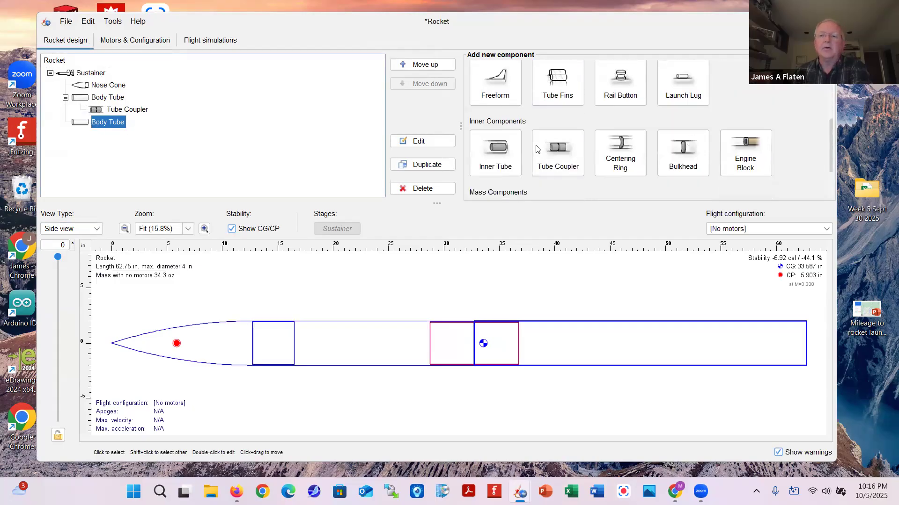
Add a BT_2.15_48 inner tube to the rear body tube and set its length to 12 in
{"action": "left_click", "coordinate": [496, 152]}
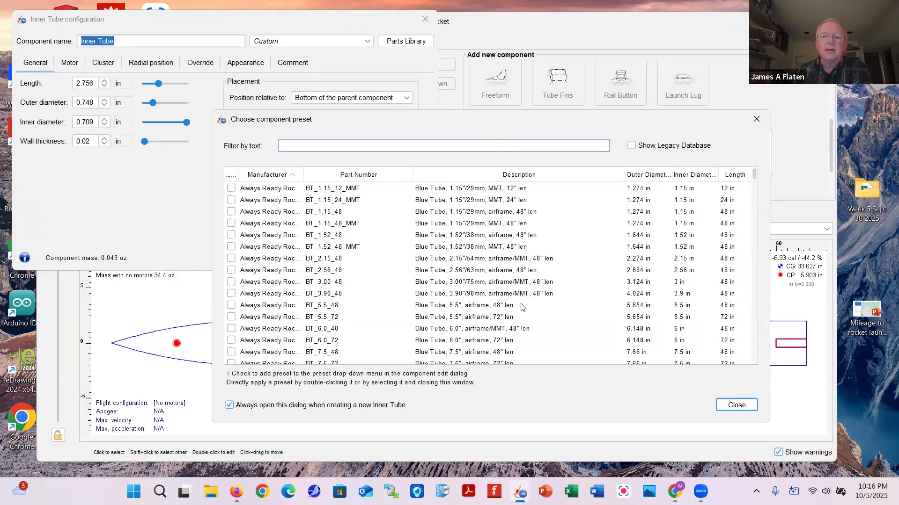
{"action": "left_click", "coordinate": [477, 264]}
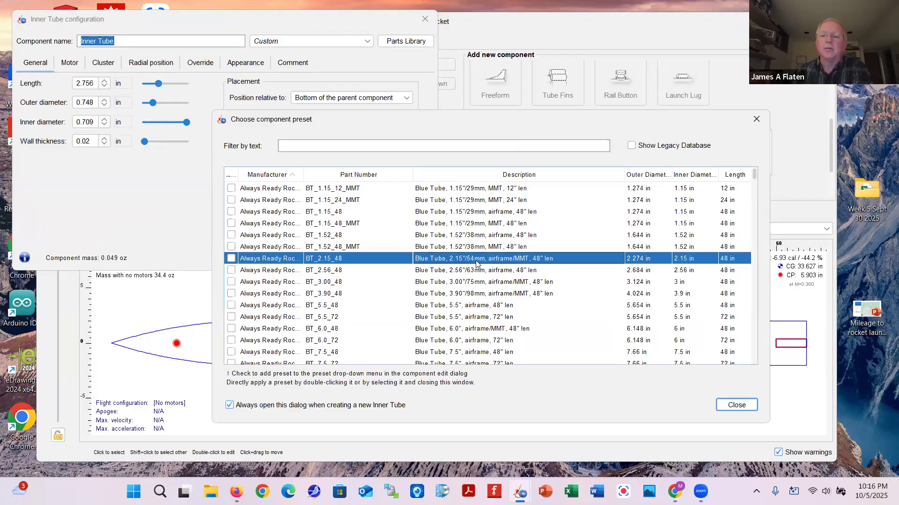
{"action": "left_click", "coordinate": [745, 405]}
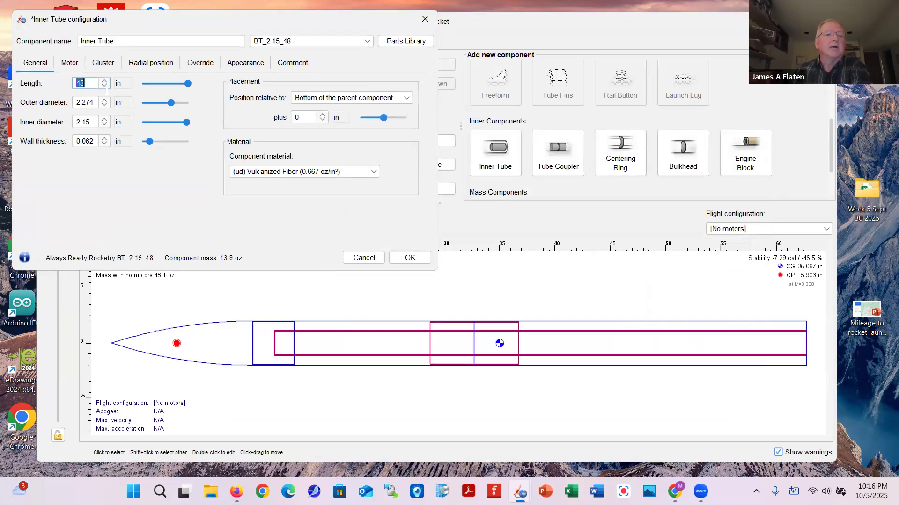
{"action": "left_click", "coordinate": [91, 82]}
{"action": "key", "text": "BackSpace"}
{"action": "key", "text": "BackSpace"}
{"action": "type", "text": "12"}
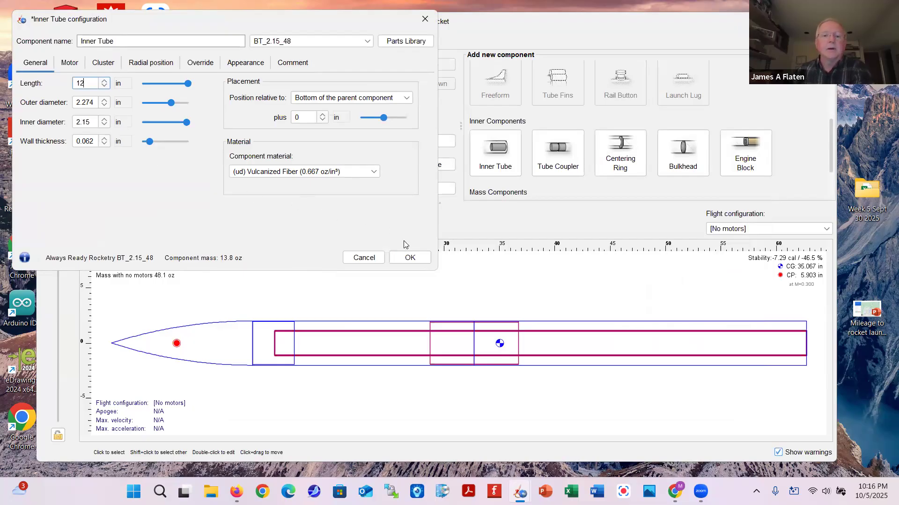
{"action": "left_click", "coordinate": [410, 258]}
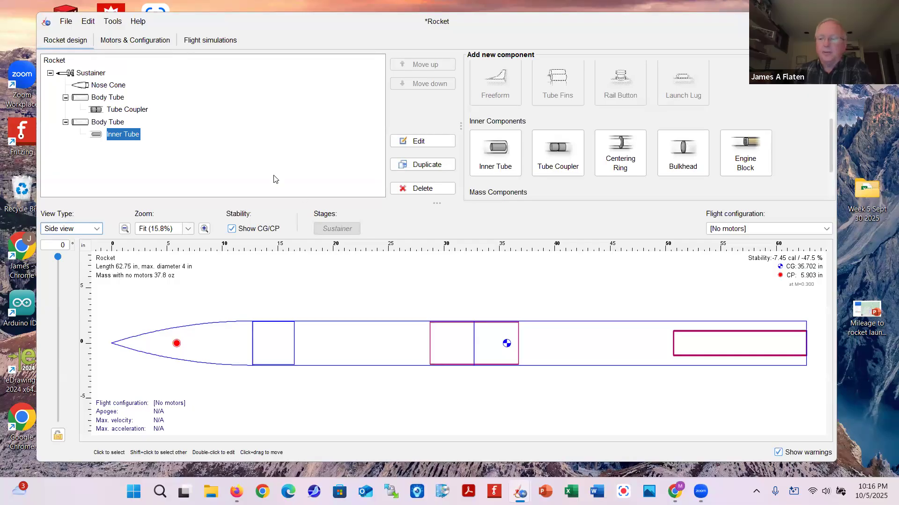
Flag the inner tube as a motor mount in its Motor settings, then select the rear body tube
{"action": "double_click", "coordinate": [116, 135]}
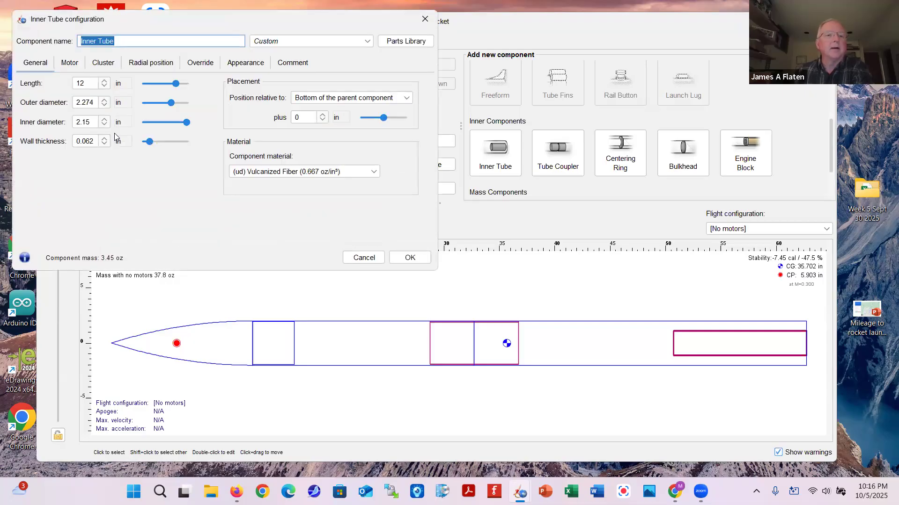
{"action": "left_click", "coordinate": [69, 67]}
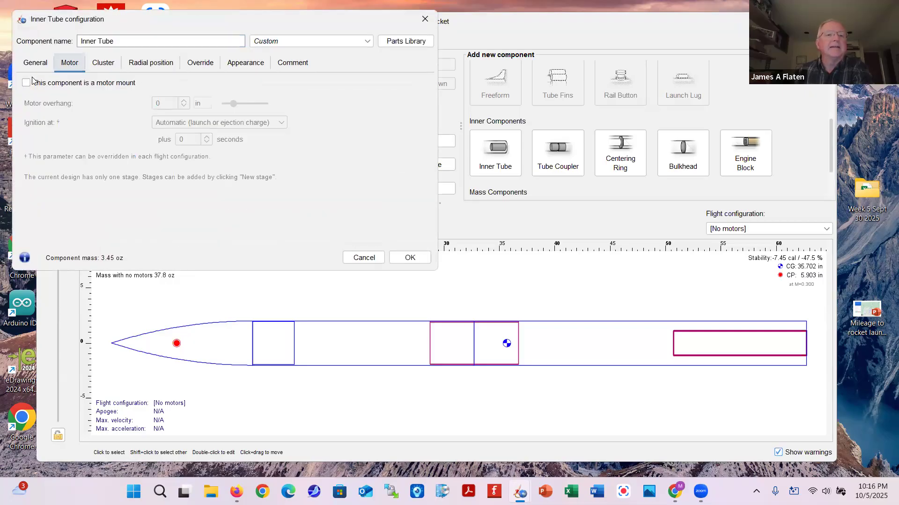
{"action": "left_click", "coordinate": [27, 84]}
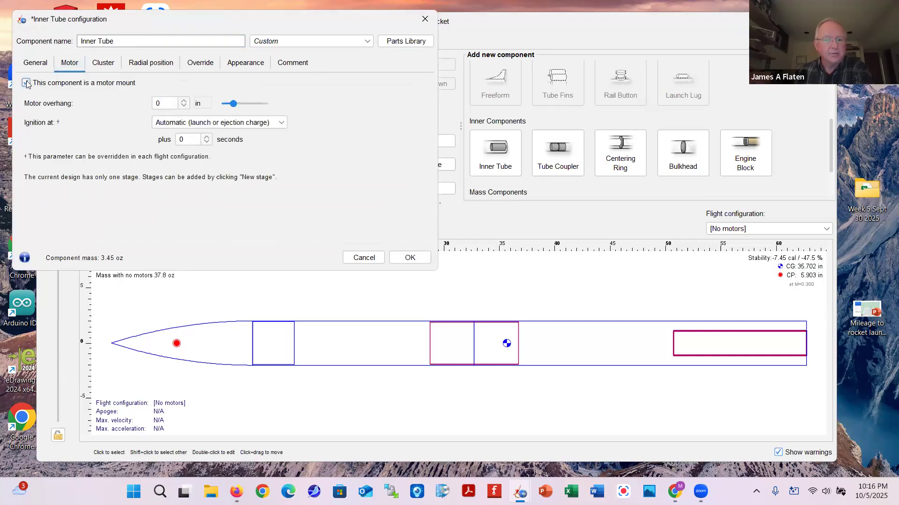
{"action": "left_click", "coordinate": [410, 258]}
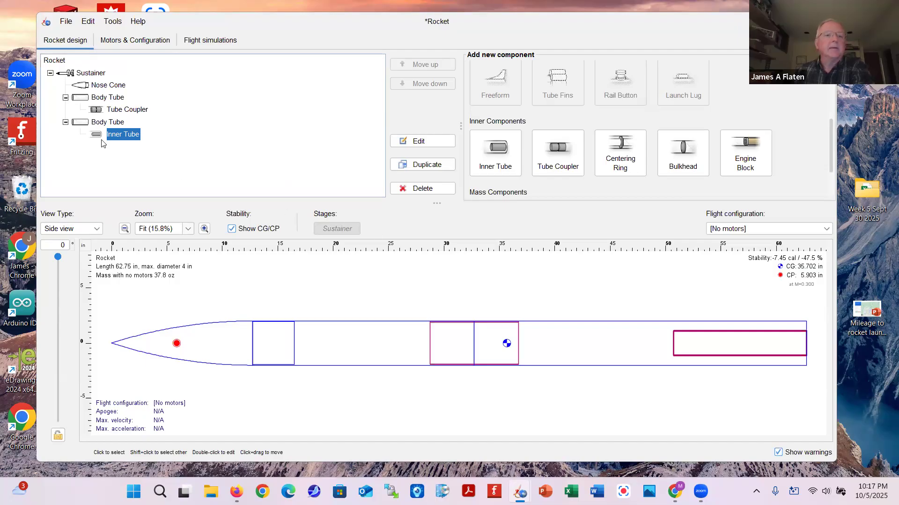
{"action": "left_click", "coordinate": [83, 126]}
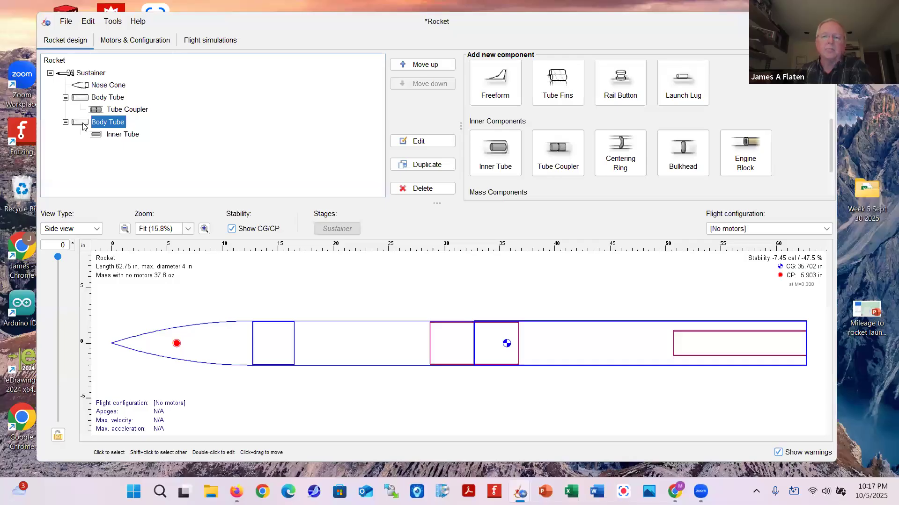
Add a birch plywood centering ring to the rear body tube
{"action": "left_click", "coordinate": [619, 143]}
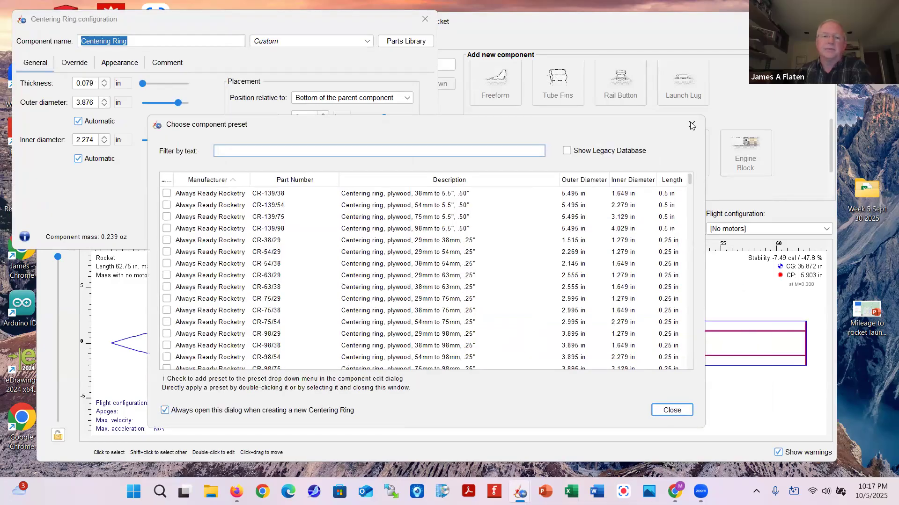
{"action": "left_click", "coordinate": [691, 125]}
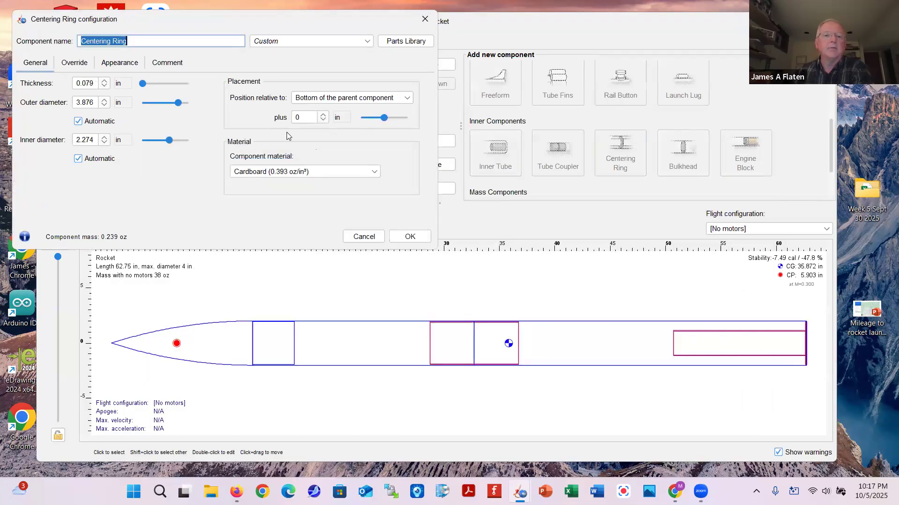
{"action": "left_click", "coordinate": [371, 174]}
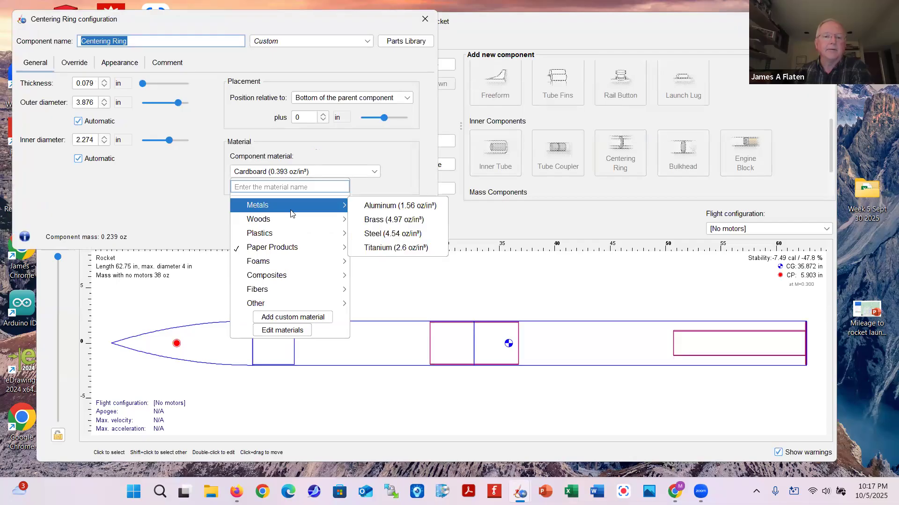
{"action": "mouse_move", "coordinate": [299, 223]}
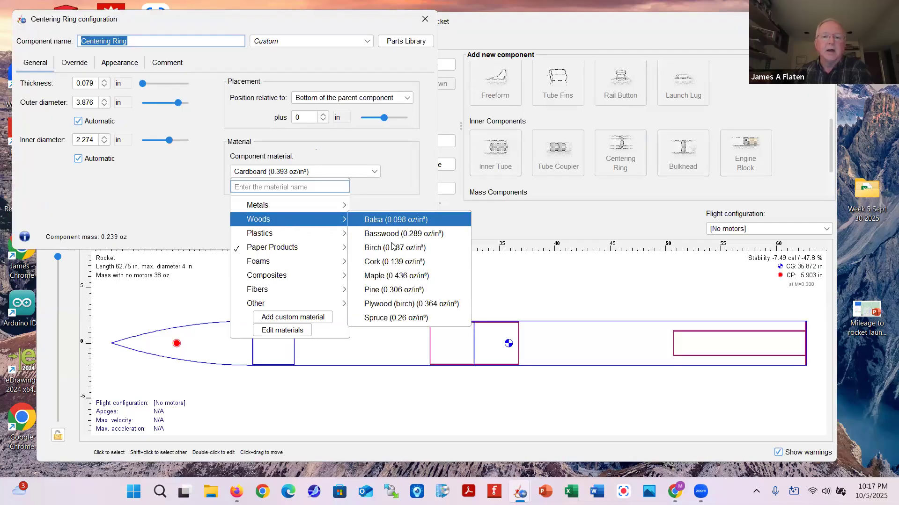
{"action": "left_click", "coordinate": [386, 304]}
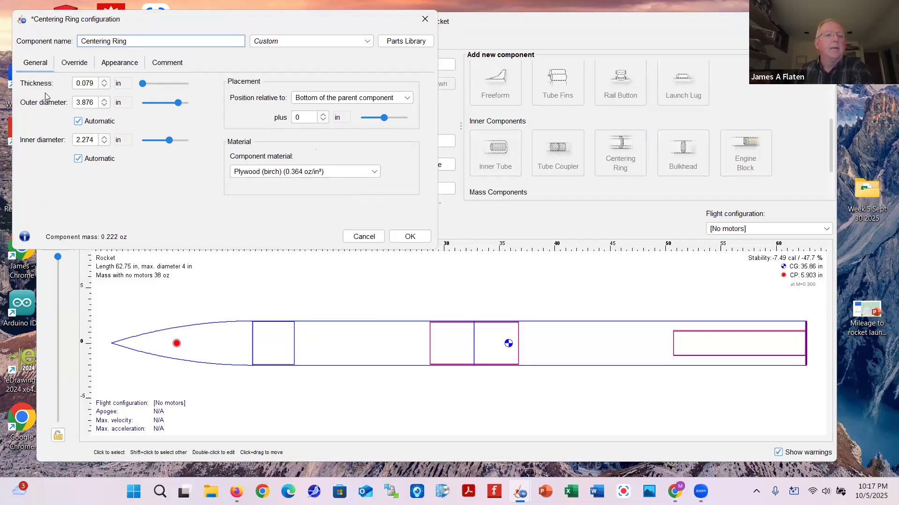
Give the ring a 0.25 in thickness and a 0.25 in position offset
{"action": "left_click", "coordinate": [91, 85]}
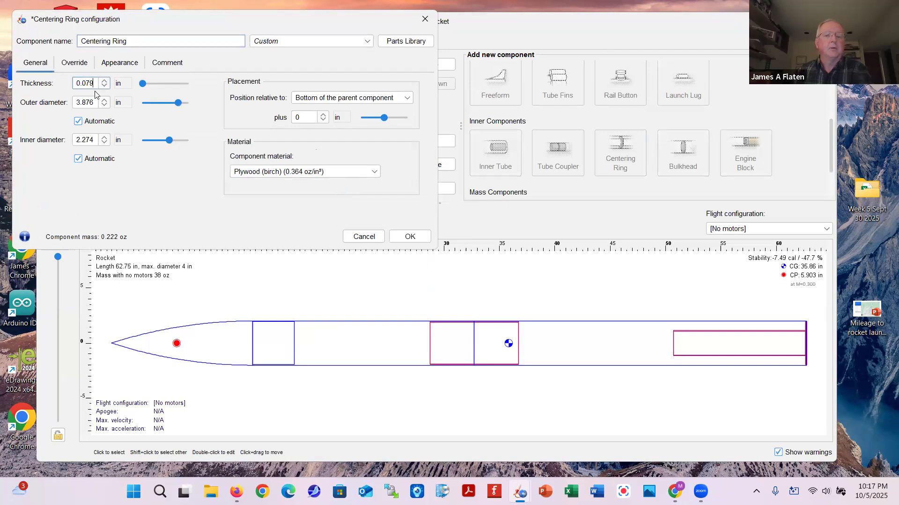
{"action": "key", "text": "BackSpace"}
{"action": "key", "text": "BackSpace"}
{"action": "key", "text": "BackSpace"}
{"action": "type", "text": "25"}
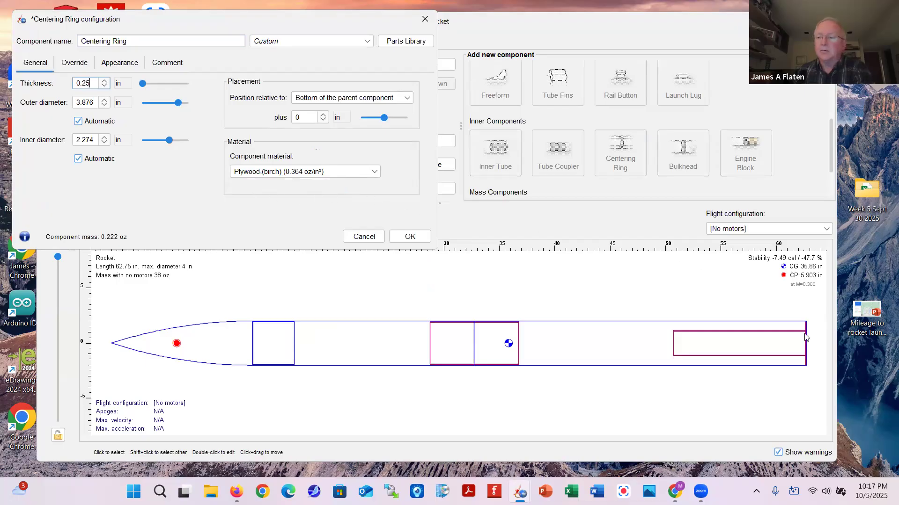
{"action": "left_click", "coordinate": [323, 120]}
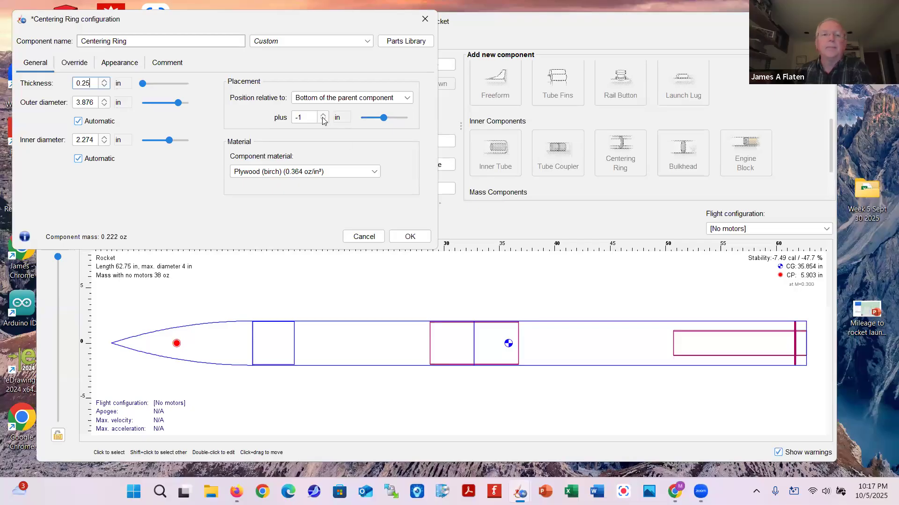
{"action": "left_click", "coordinate": [323, 114]}
{"action": "left_click", "coordinate": [309, 117]}
{"action": "type", "text": ".25"}
{"action": "left_click", "coordinate": [410, 237]}
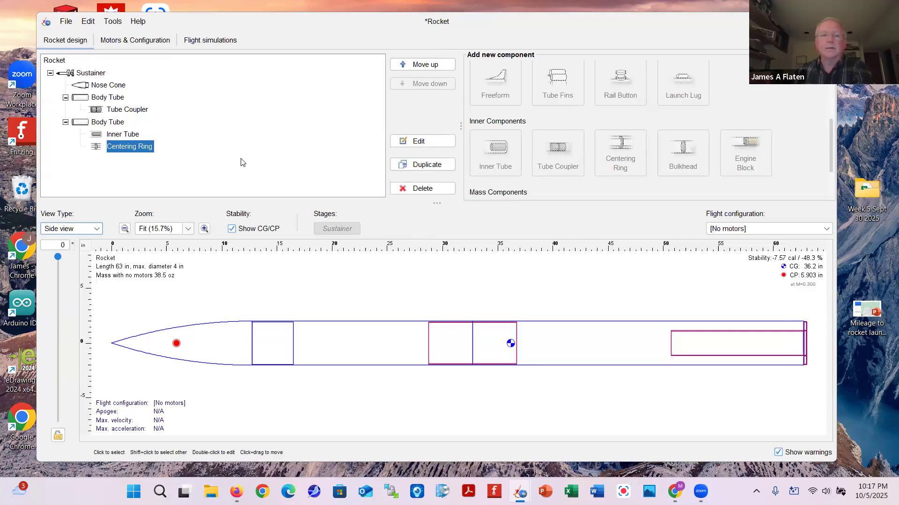
{"action": "left_click", "coordinate": [241, 160]}
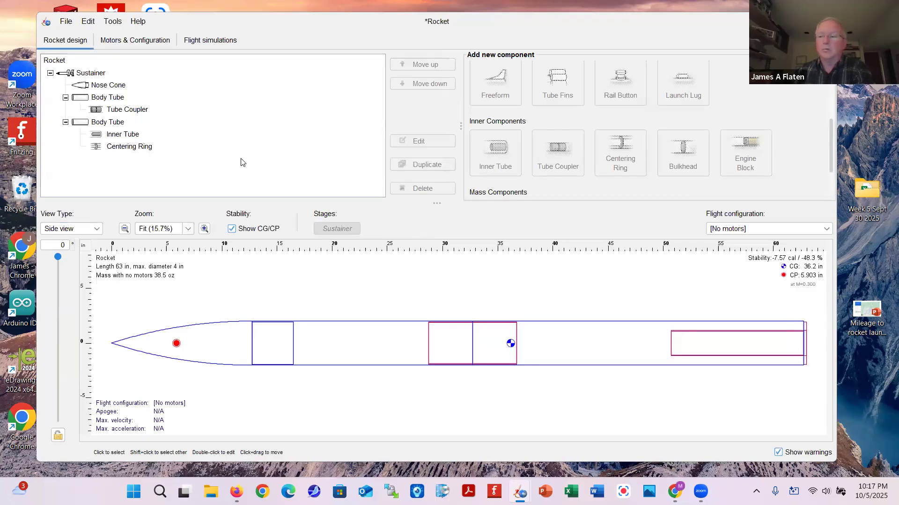
Change the centering ring's position offset to 0.5 in
{"action": "double_click", "coordinate": [123, 146]}
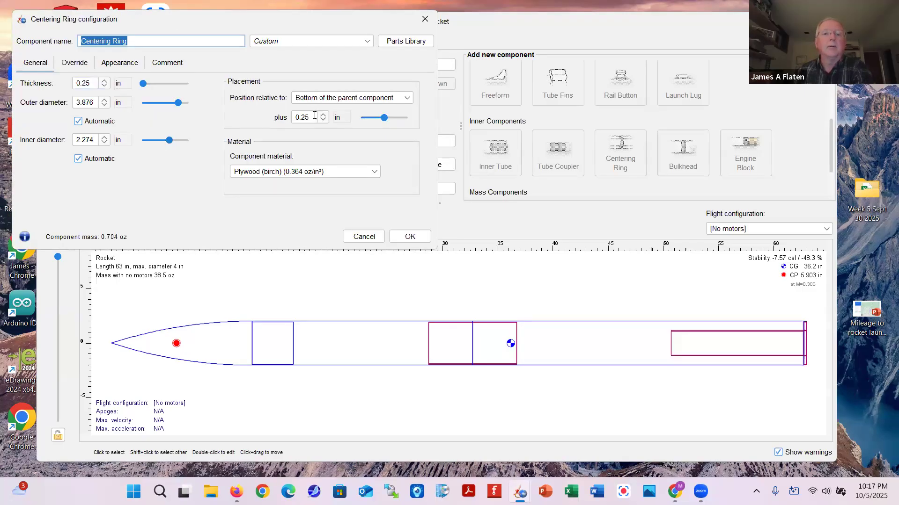
{"action": "left_click", "coordinate": [315, 116]}
{"action": "key", "text": "BackSpace"}
{"action": "key", "text": "BackSpace"}
{"action": "key", "text": "BackSpace"}
{"action": "type", "text": ".5"}
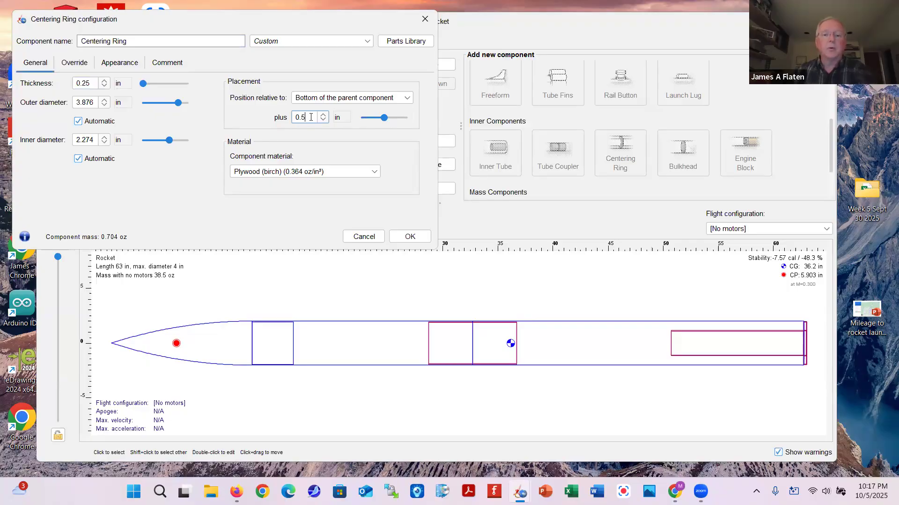
{"action": "left_click", "coordinate": [410, 237]}
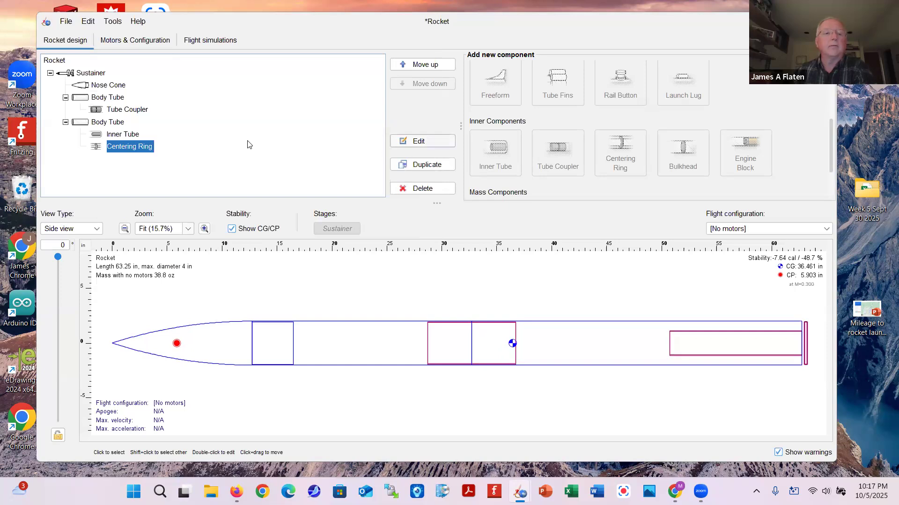
Move the ring to 0.25 in above the tube bottom and duplicate it
{"action": "double_click", "coordinate": [121, 148]}
{"action": "double_click", "coordinate": [307, 117]}
{"action": "left_click", "coordinate": [323, 120]}
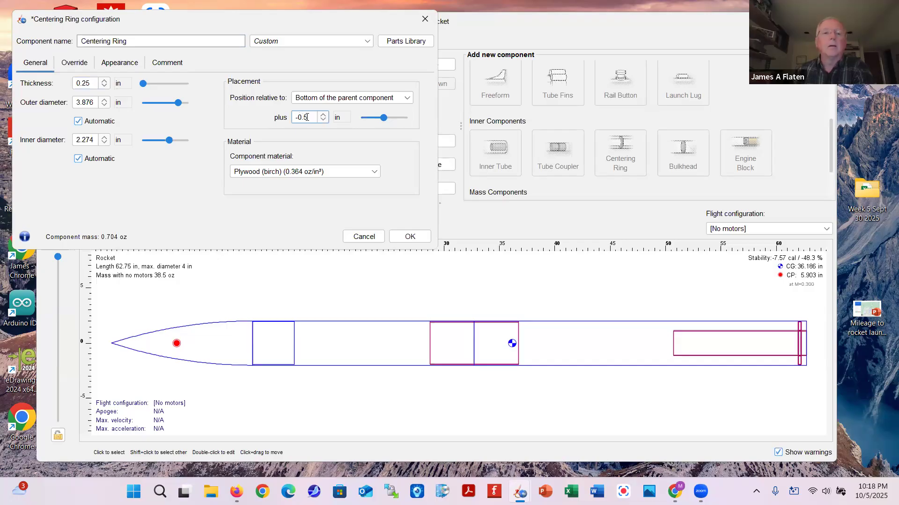
{"action": "type", "text": "2"}
{"action": "left_click", "coordinate": [412, 237]}
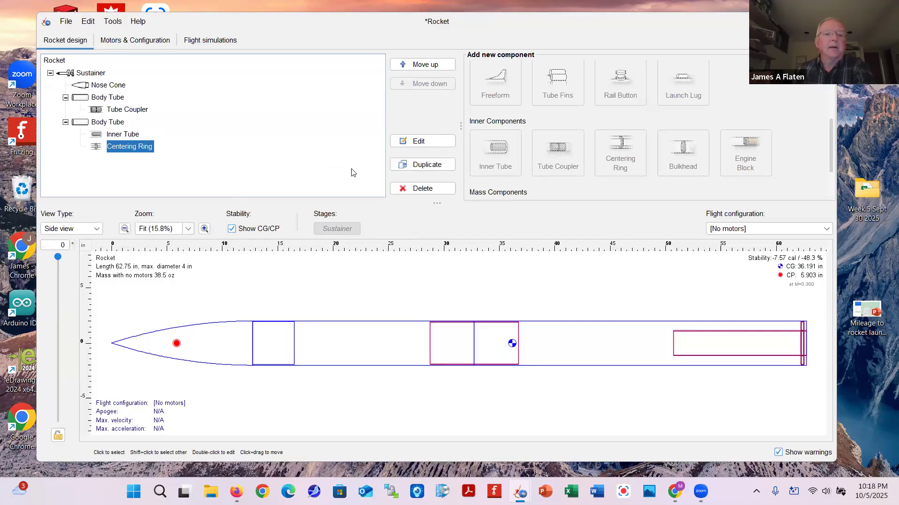
{"action": "left_click", "coordinate": [424, 167]}
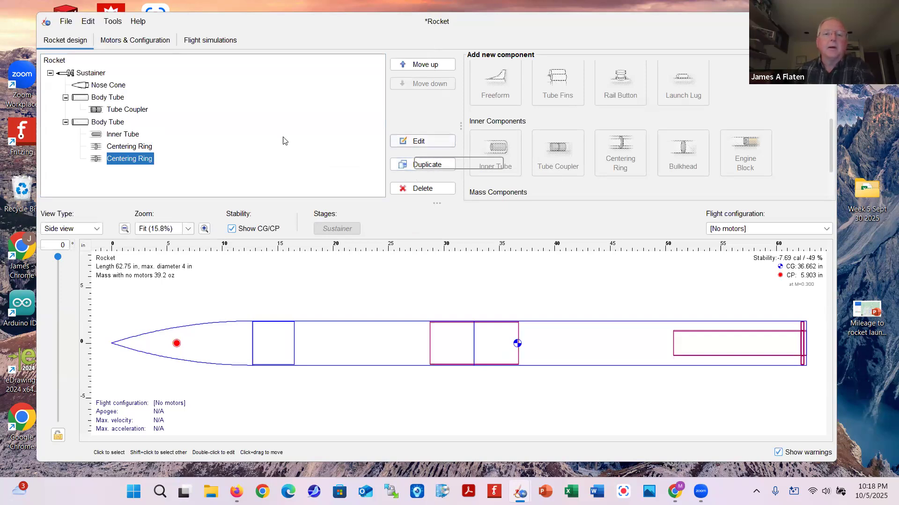
Shift the upper centering ring forward to -11.25 in from the rear tube's bottom
{"action": "key", "text": "ctrl+d"}
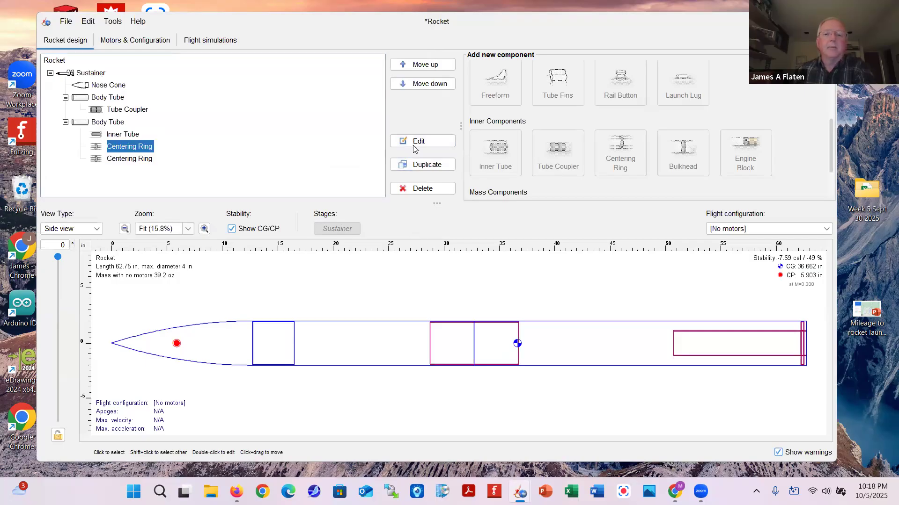
{"action": "left_click", "coordinate": [421, 142]}
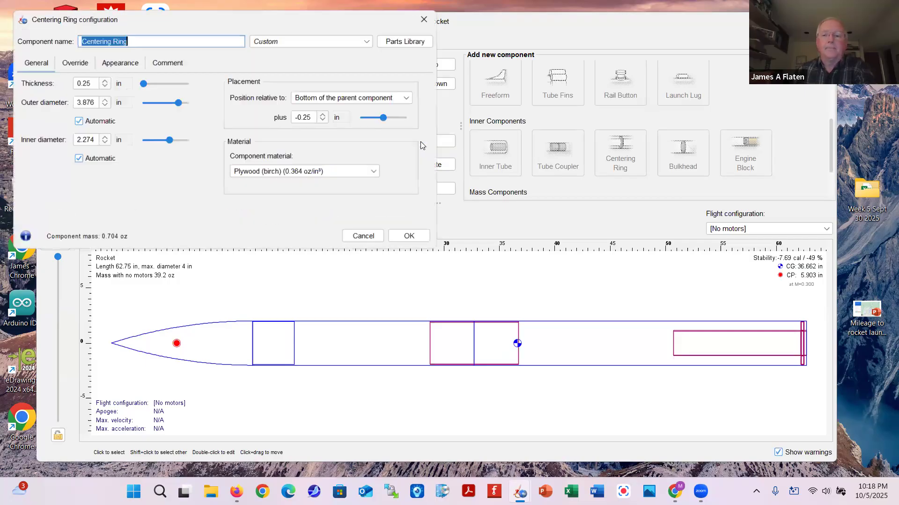
{"action": "left_click", "coordinate": [323, 114]}
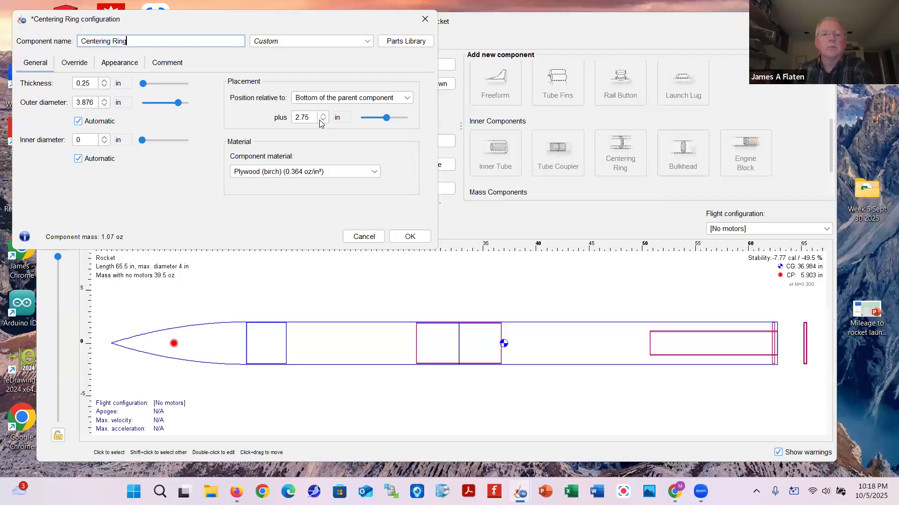
{"action": "left_click", "coordinate": [323, 121]}
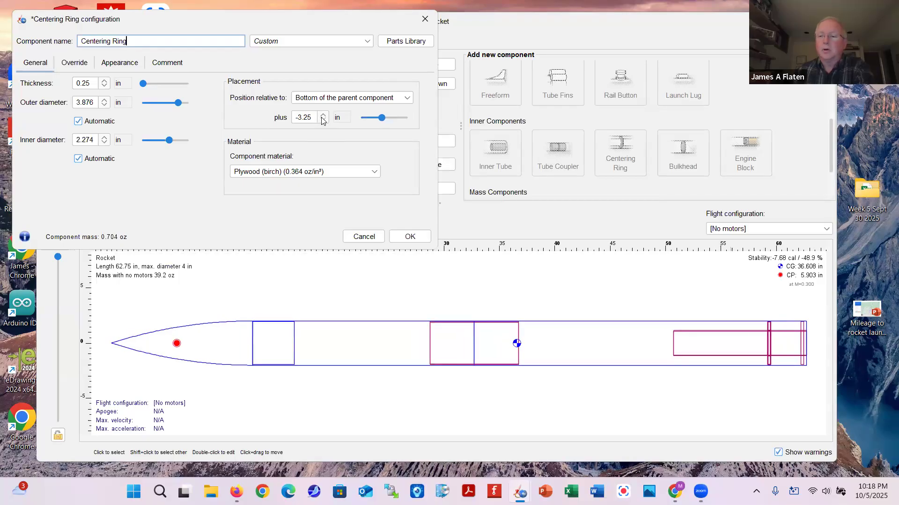
{"action": "left_click", "coordinate": [323, 120]}
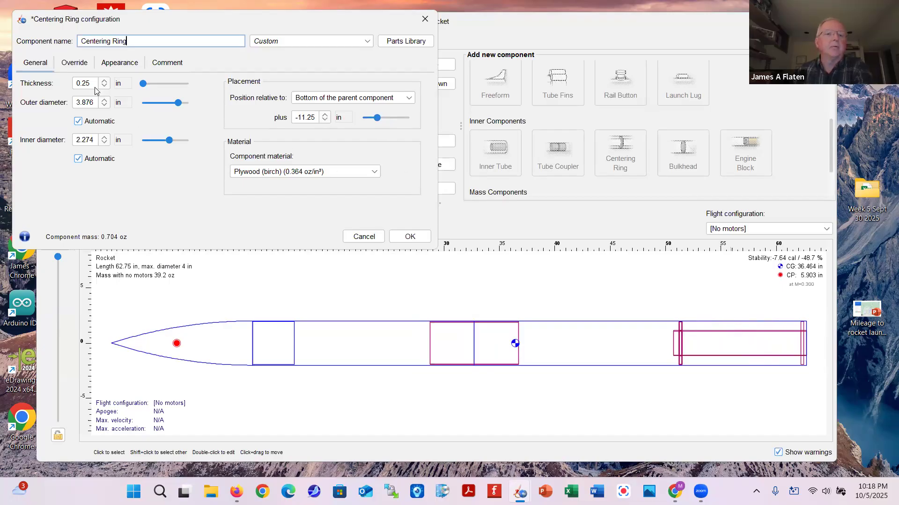
{"action": "left_click", "coordinate": [409, 237]}
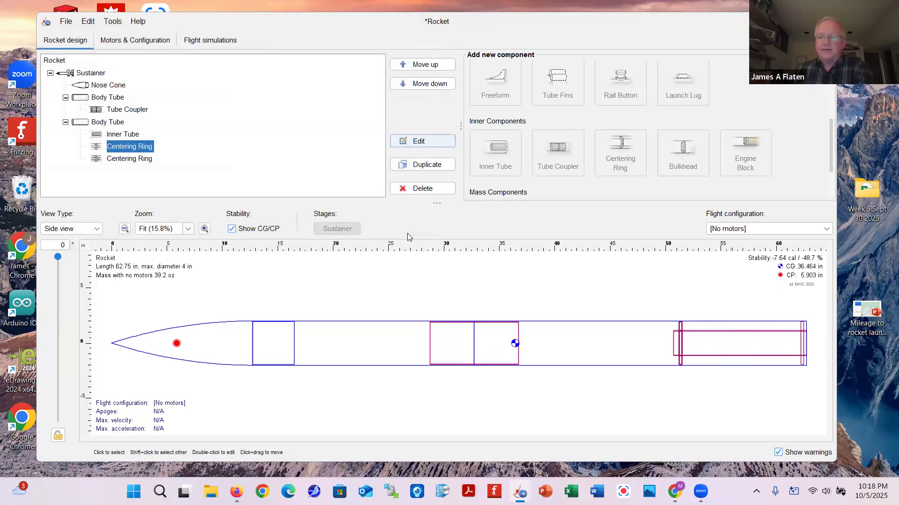
{"action": "left_click", "coordinate": [84, 126]}
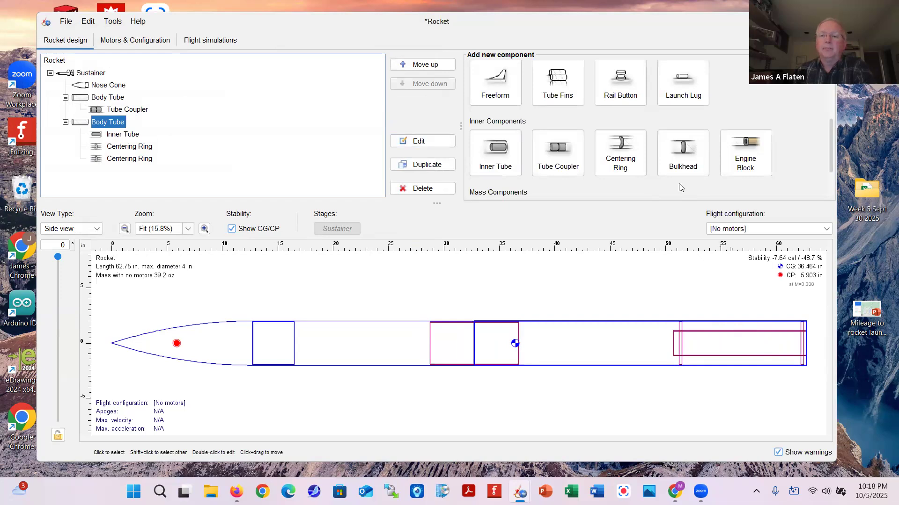
Add a trapezoidal fin set of four fins with 3 in height
{"action": "scroll", "coordinate": [679, 186], "scroll_direction": "down", "scroll_amount": 3}
{"action": "scroll", "coordinate": [678, 187], "scroll_direction": "up", "scroll_amount": 6}
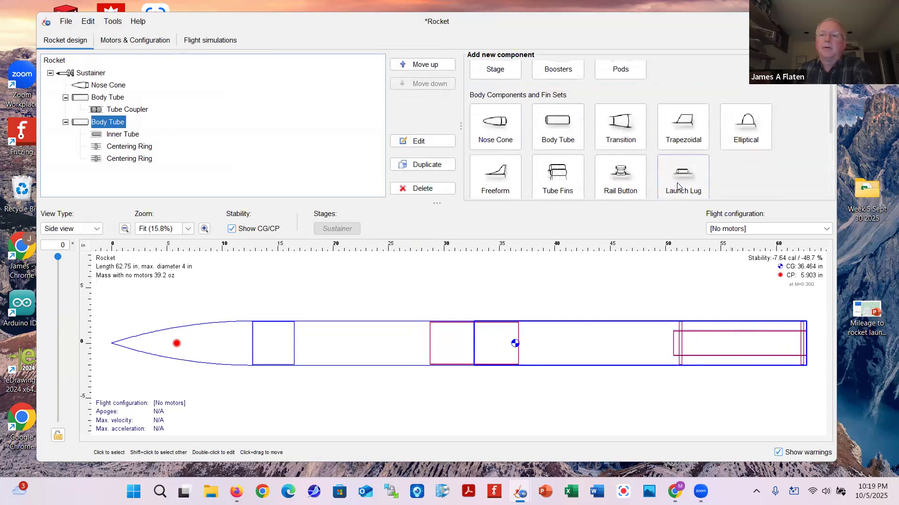
{"action": "left_click", "coordinate": [689, 138]}
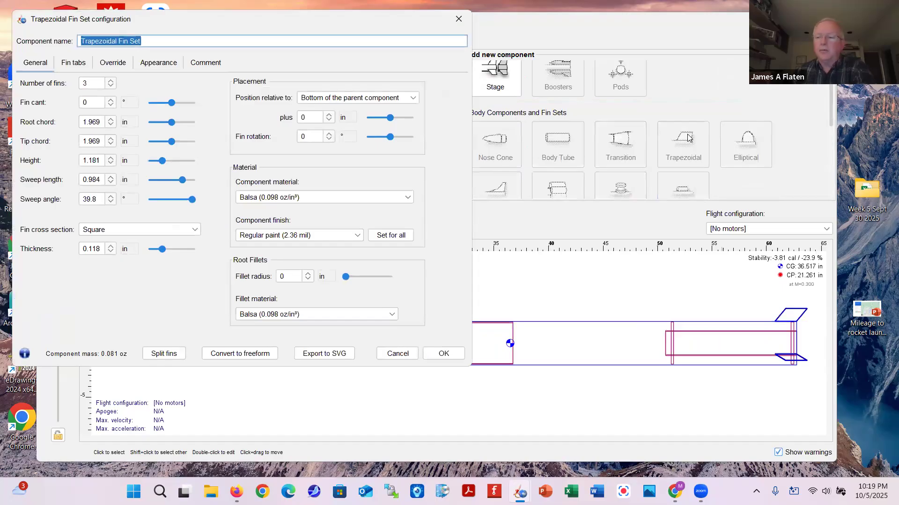
{"action": "left_click", "coordinate": [111, 81]}
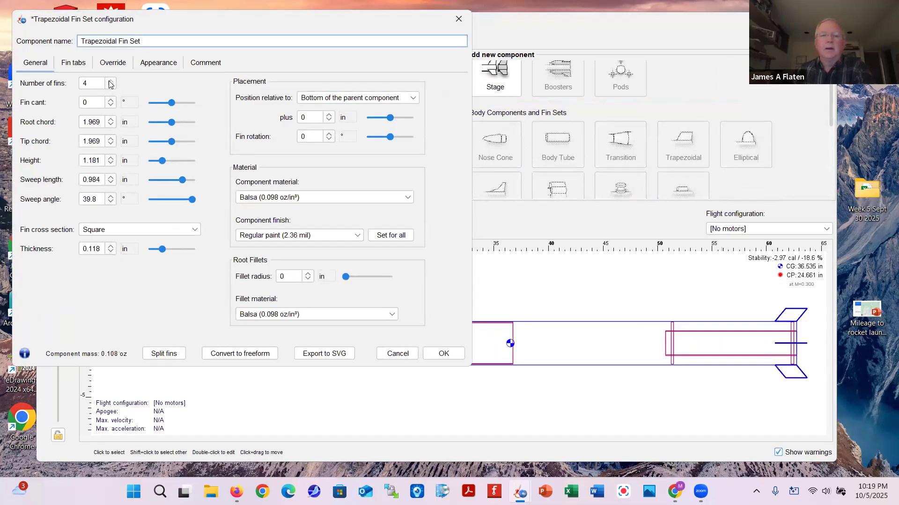
{"action": "double_click", "coordinate": [102, 162]}
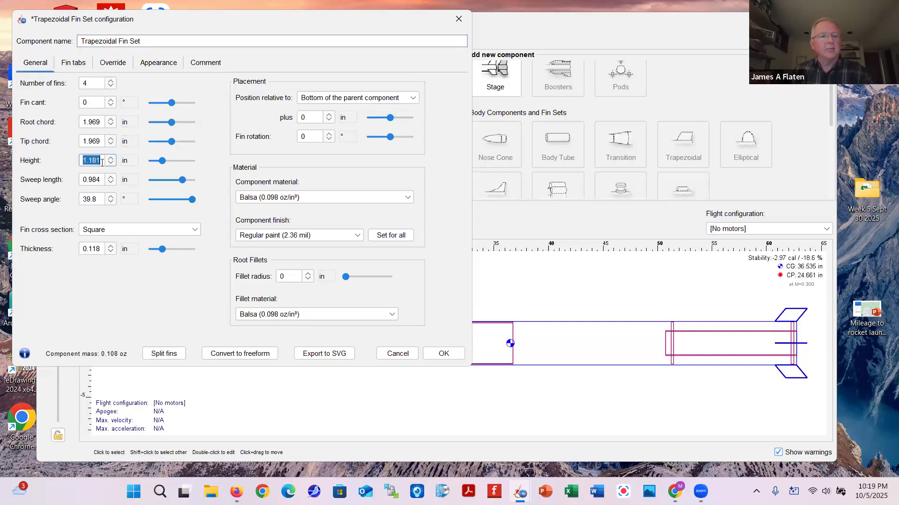
{"action": "type", "text": "3"}
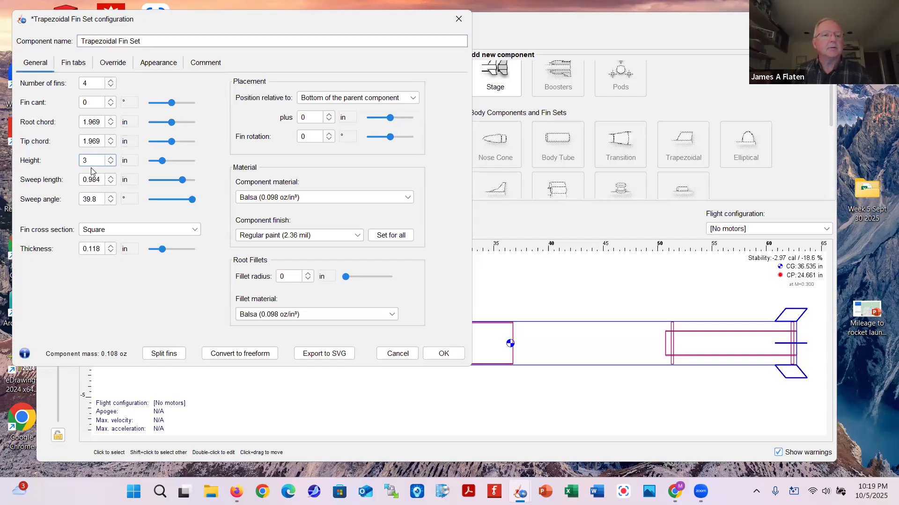
Set the fins' root chord to 10 in, tip chord 6 in and sweep 3 in
{"action": "double_click", "coordinate": [101, 123]}
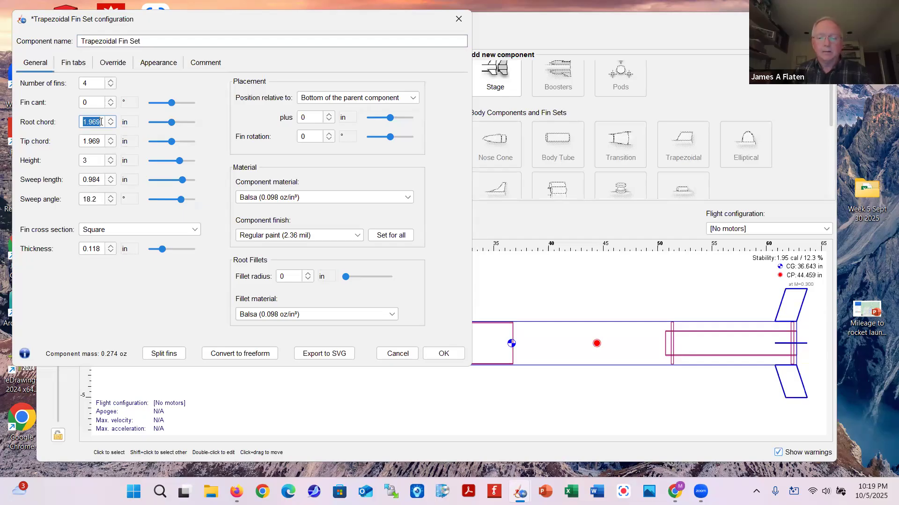
{"action": "type", "text": "10"}
{"action": "double_click", "coordinate": [100, 142]}
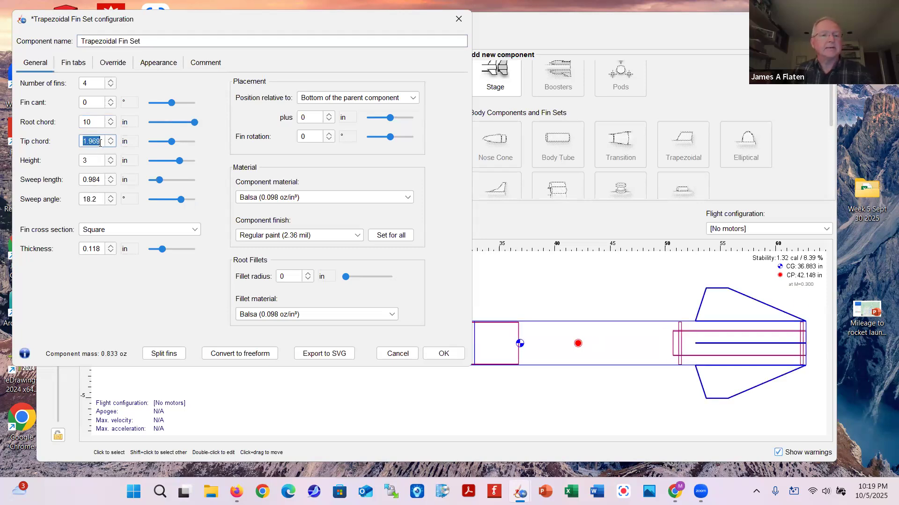
{"action": "type", "text": "6"}
{"action": "double_click", "coordinate": [95, 161]}
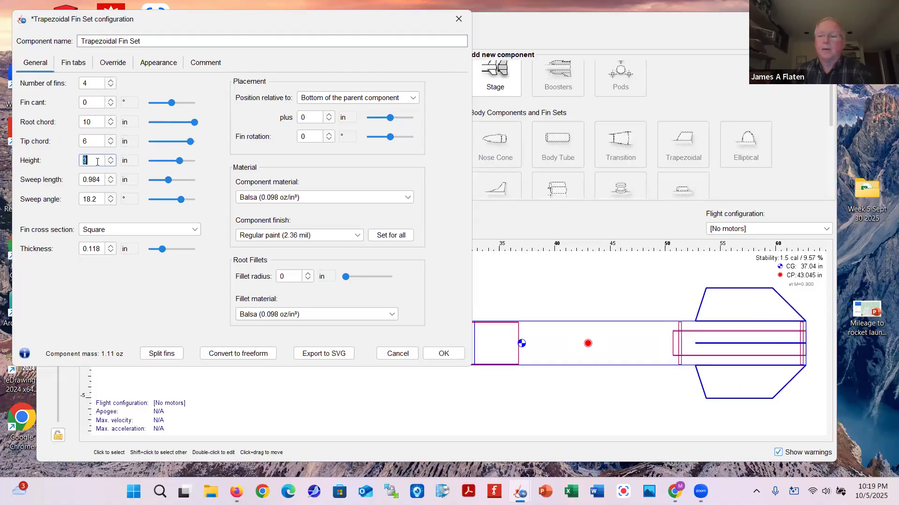
{"action": "double_click", "coordinate": [94, 178]}
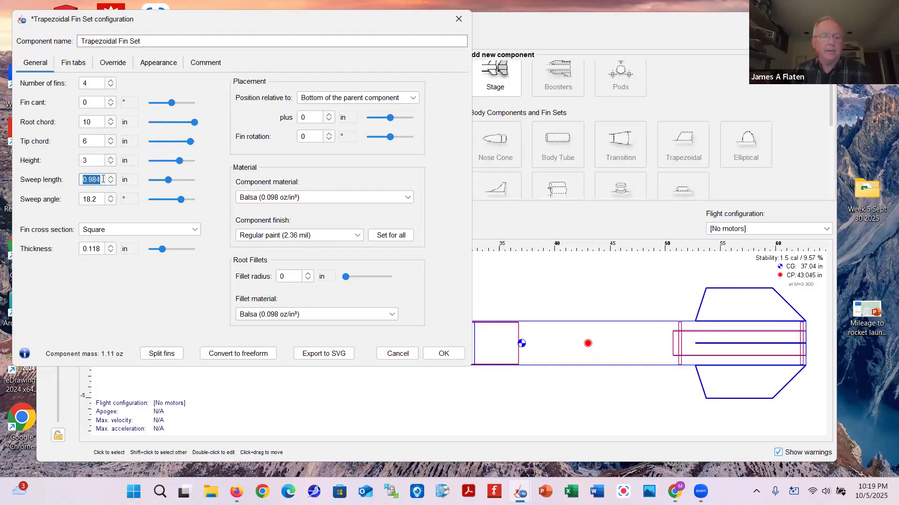
{"action": "type", "text": "4"}
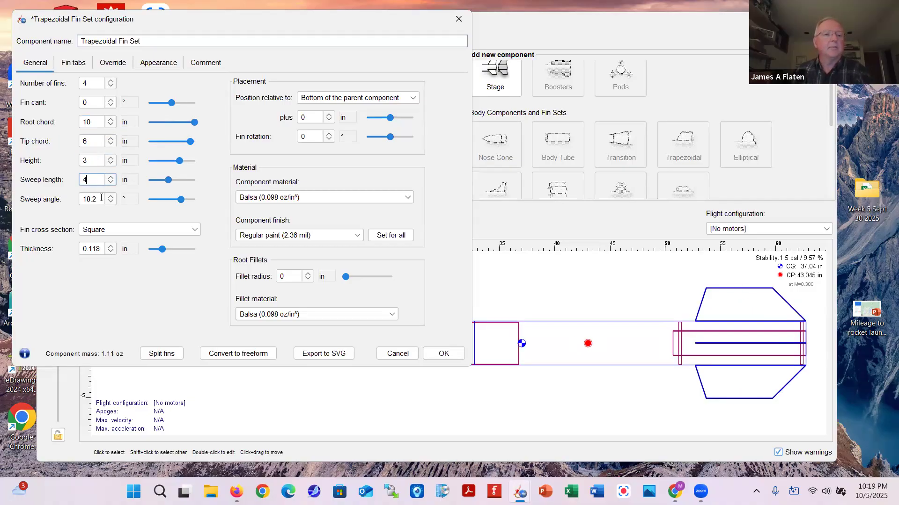
{"action": "double_click", "coordinate": [101, 198]}
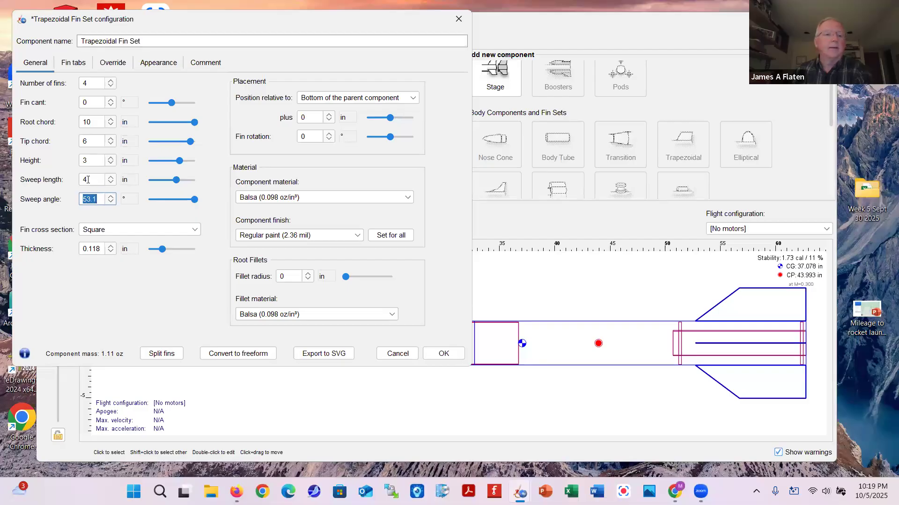
{"action": "double_click", "coordinate": [94, 179]}
{"action": "type", "text": "3"}
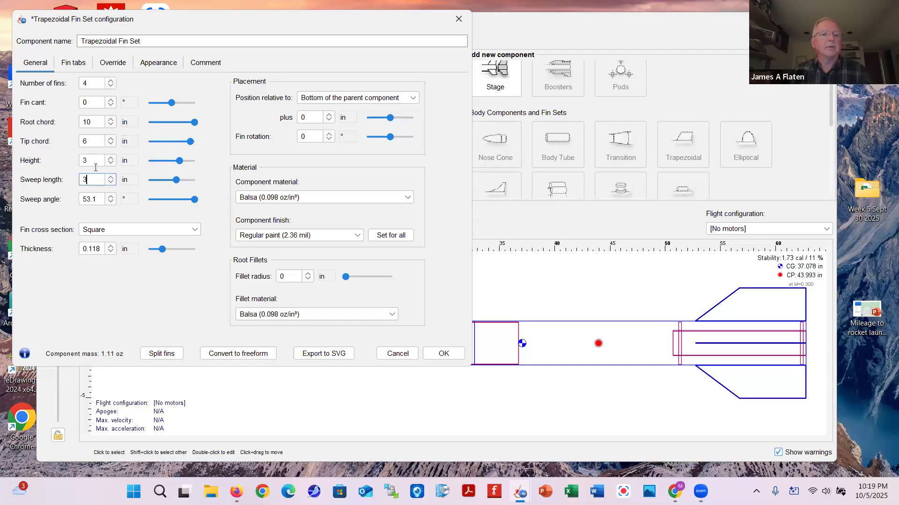
{"action": "double_click", "coordinate": [96, 160]}
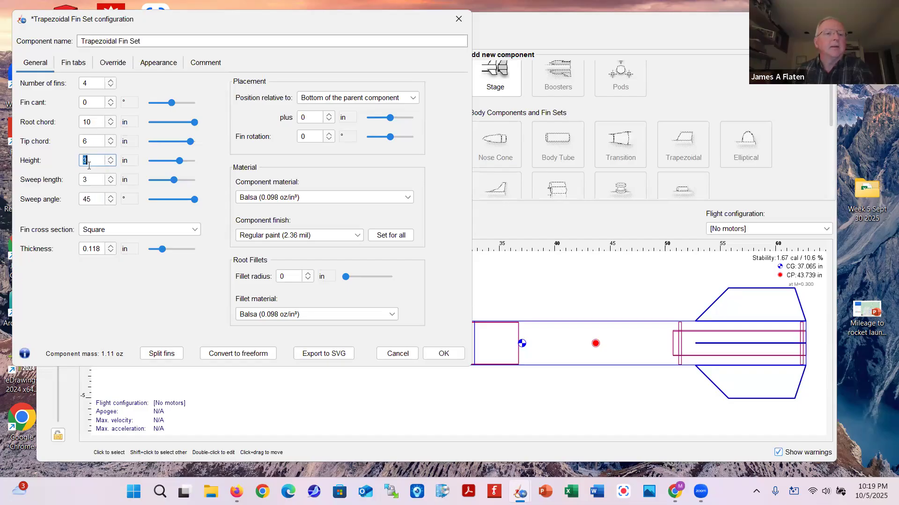
Reduce the fin height to 2.75 in
{"action": "type", "text": "2"}
{"action": "double_click", "coordinate": [94, 141]}
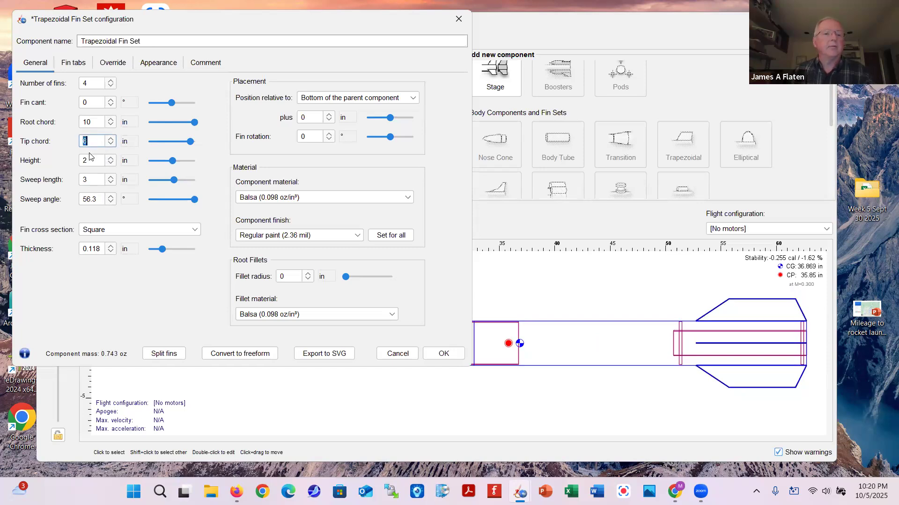
{"action": "left_click", "coordinate": [89, 162]}
{"action": "type", "text": ".5"}
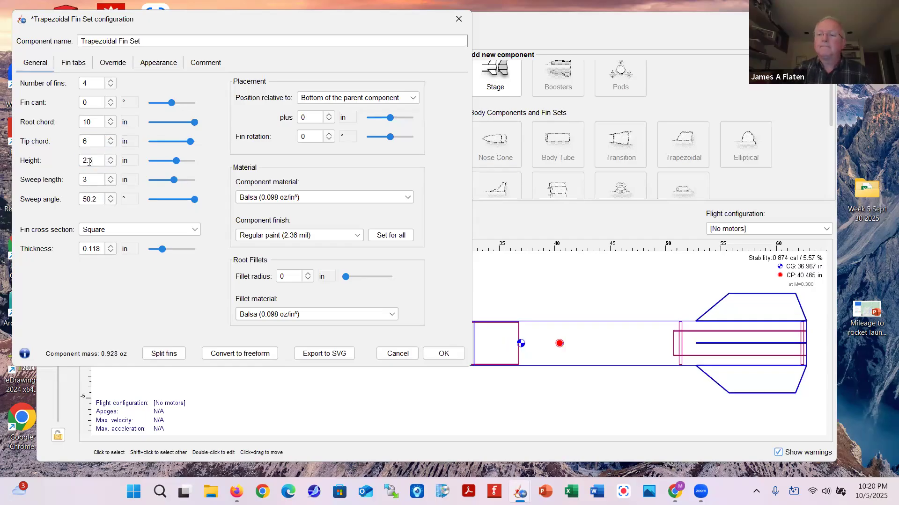
{"action": "left_click", "coordinate": [94, 159]}
{"action": "type", "text": "2.75"}
{"action": "key", "text": "Tab"}
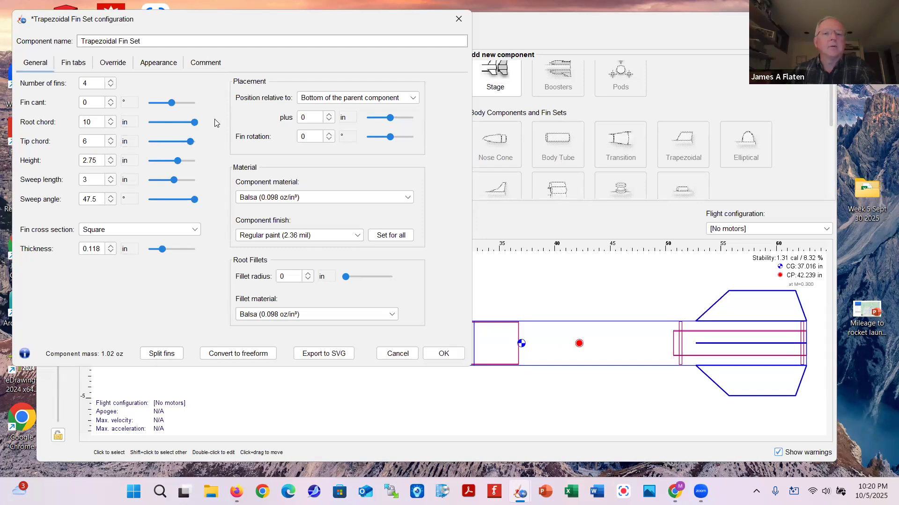
Set the fin placement offset to -1 in from the tube bottom
{"action": "left_click", "coordinate": [329, 115]}
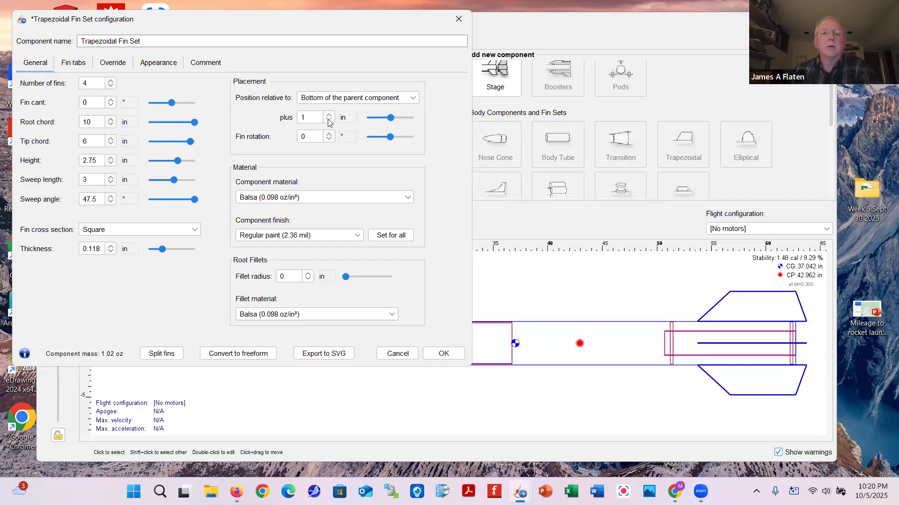
{"action": "left_click", "coordinate": [328, 120]}
{"action": "left_click", "coordinate": [328, 120]}
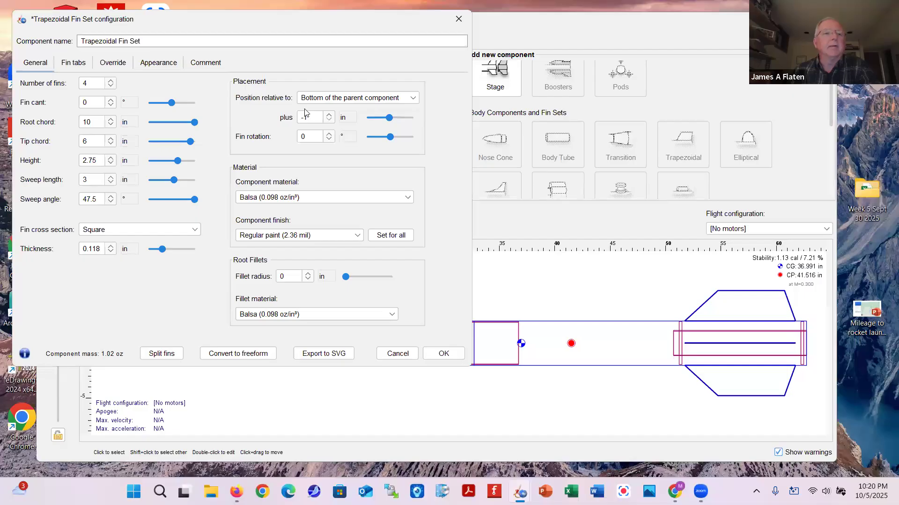
{"action": "left_click", "coordinate": [73, 64]}
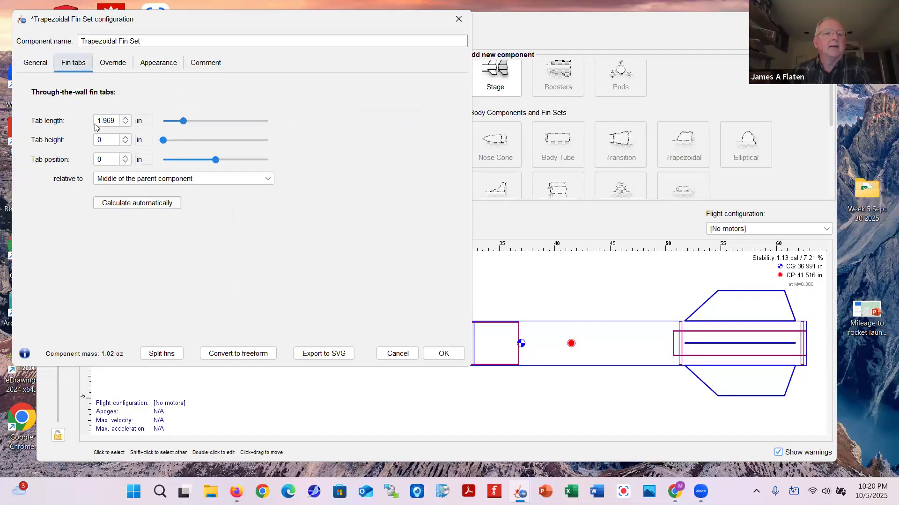
Auto-calculate the fin tabs to 10 in long and 0.863 in high
{"action": "left_click", "coordinate": [143, 207]}
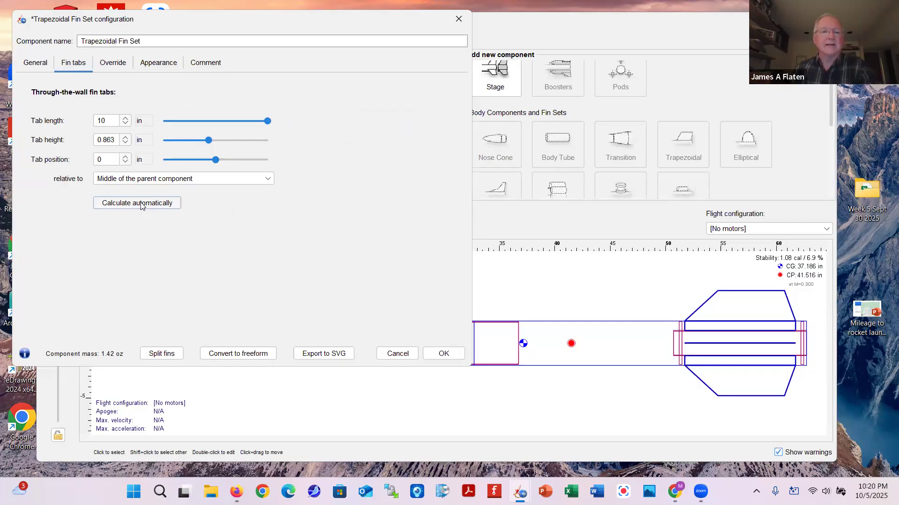
{"action": "left_click", "coordinate": [36, 63]}
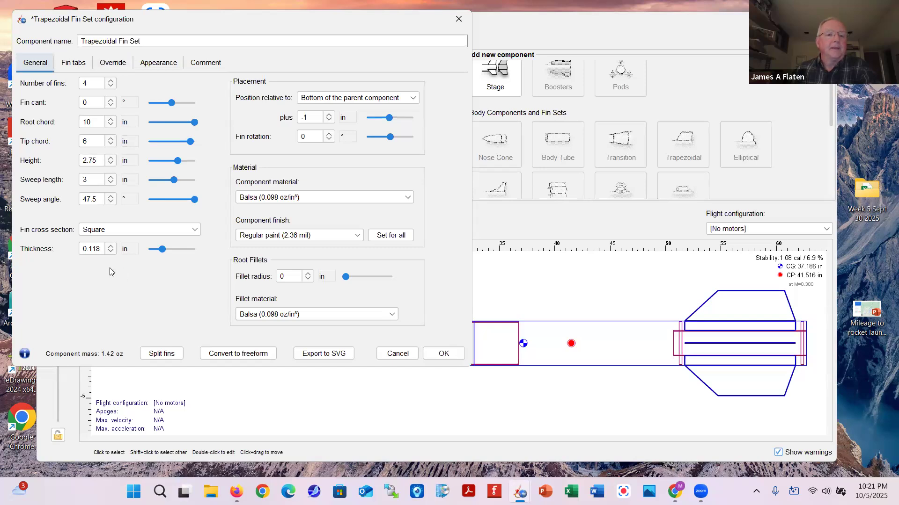
Make the fins fiberglass with 0.125 in thickness
{"action": "left_click", "coordinate": [407, 198]}
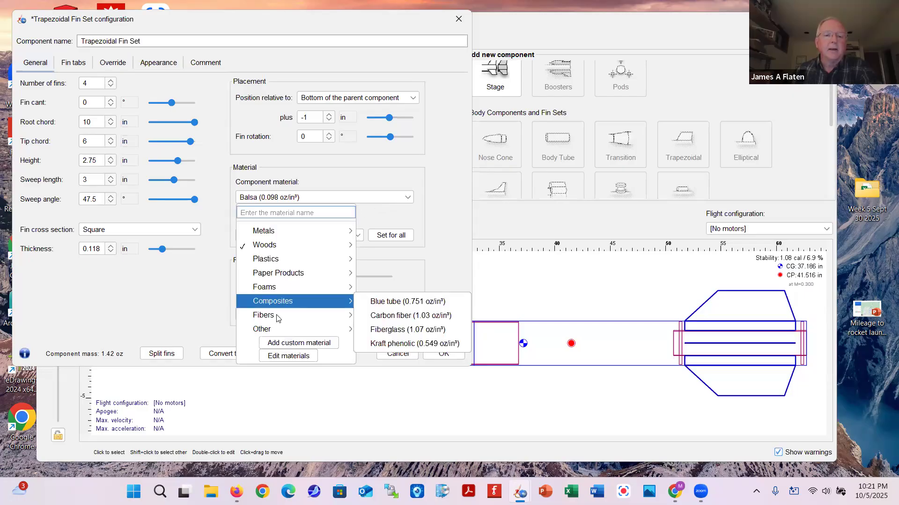
{"action": "mouse_move", "coordinate": [276, 303]}
{"action": "left_click", "coordinate": [386, 331]}
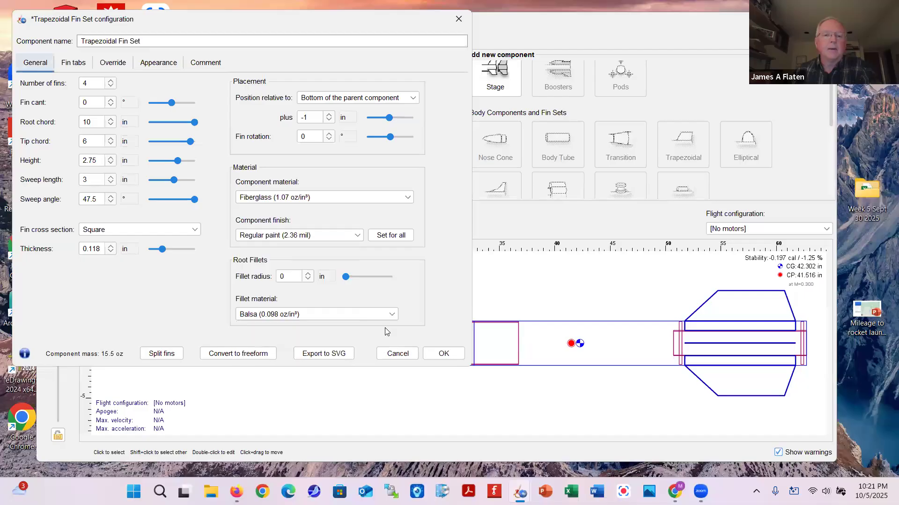
{"action": "left_click", "coordinate": [102, 248]}
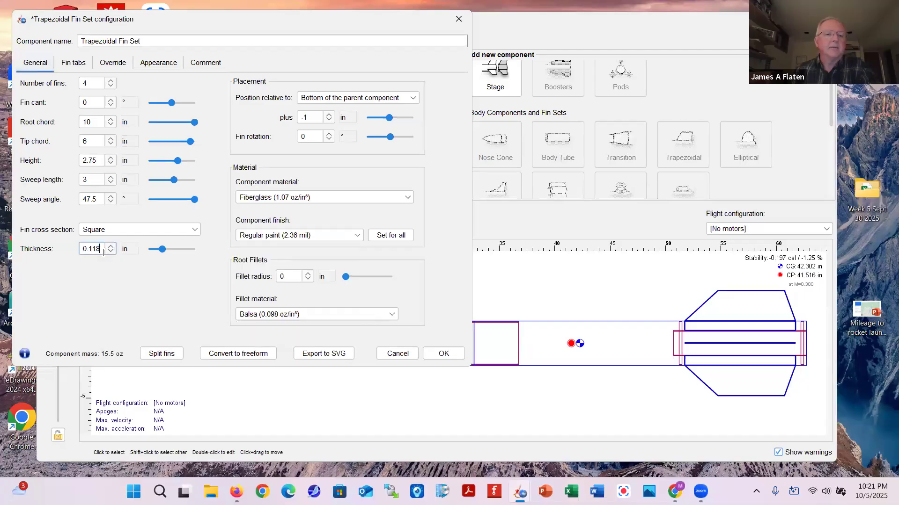
{"action": "key", "text": "BackSpace"}
{"action": "key", "text": "BackSpace"}
{"action": "key", "text": "BackSpace"}
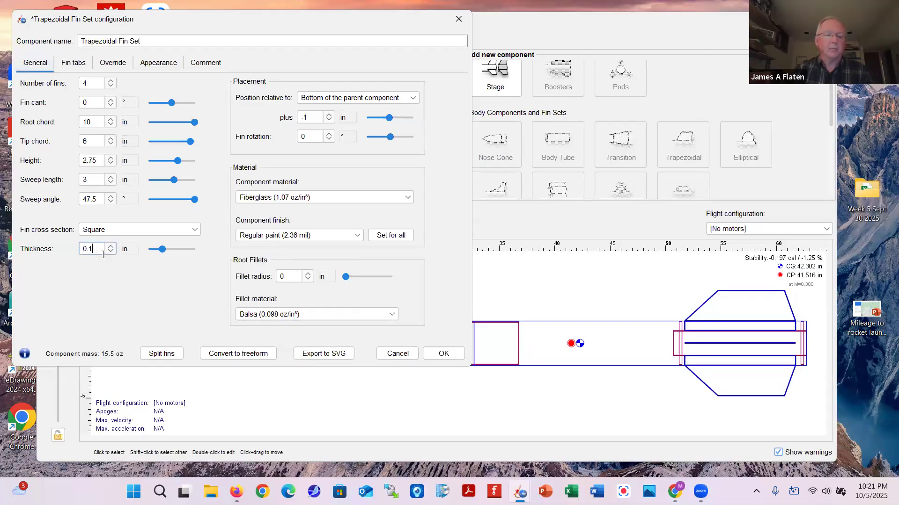
{"action": "type", "text": "125"}
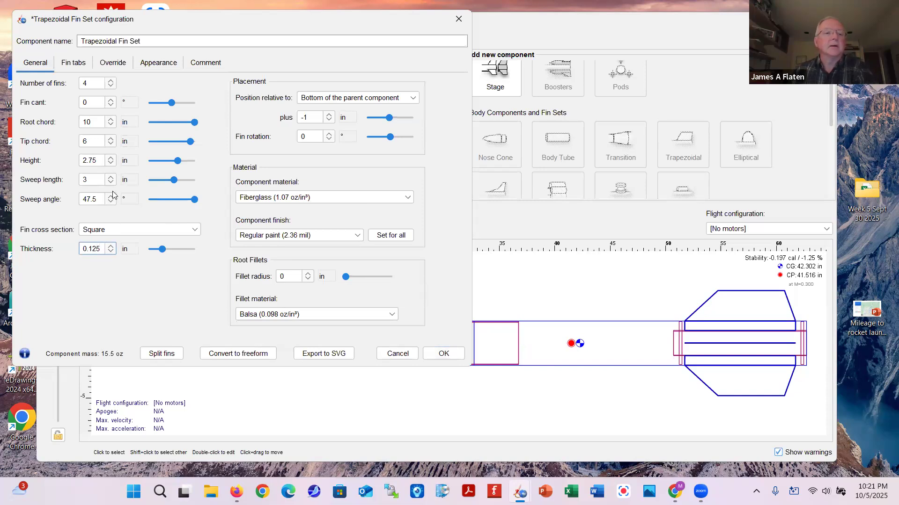
Raise the fin height to 5 in and apply the fin set changes
{"action": "left_click", "coordinate": [97, 162]}
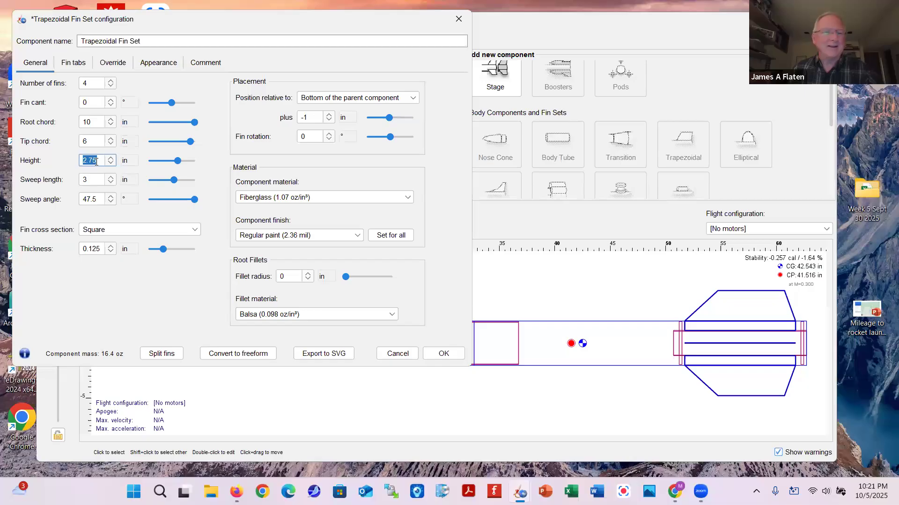
{"action": "type", "text": "3"}
{"action": "left_click", "coordinate": [95, 181]}
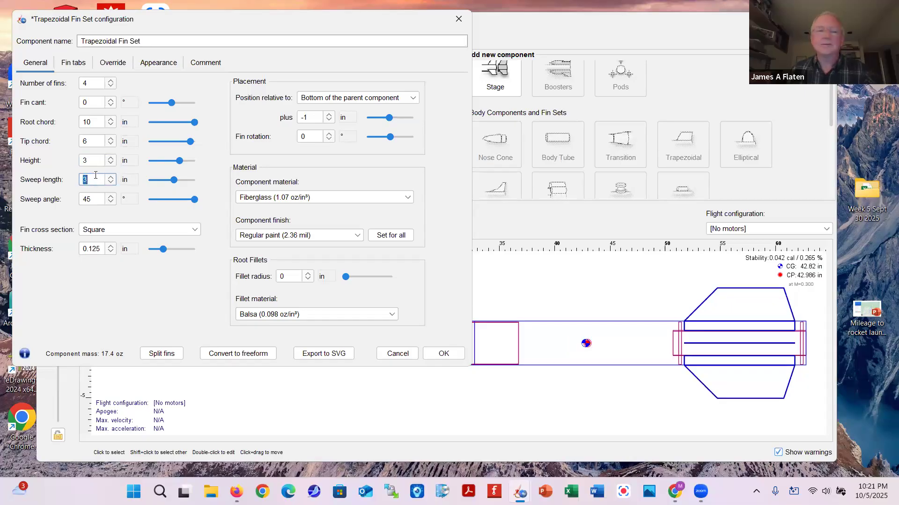
{"action": "left_click", "coordinate": [97, 160]}
{"action": "type", "text": "4"}
{"action": "left_click", "coordinate": [94, 179]}
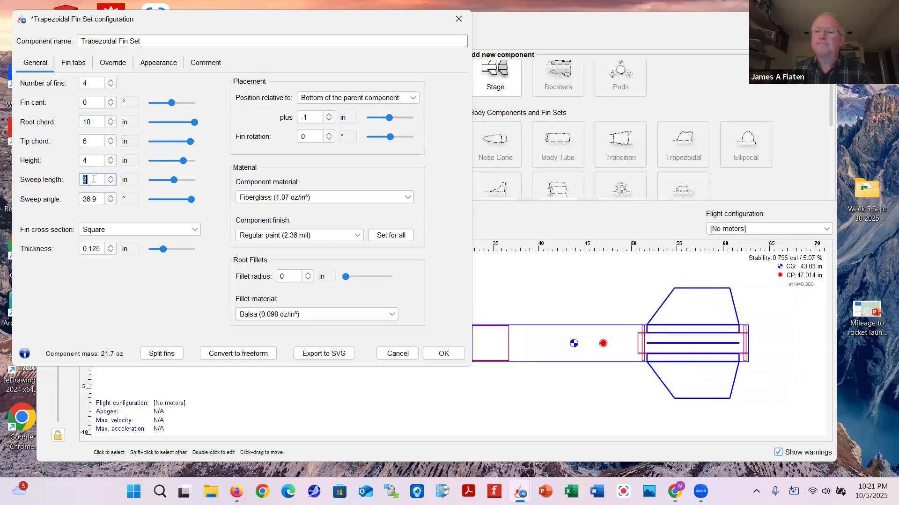
{"action": "left_click", "coordinate": [93, 160]}
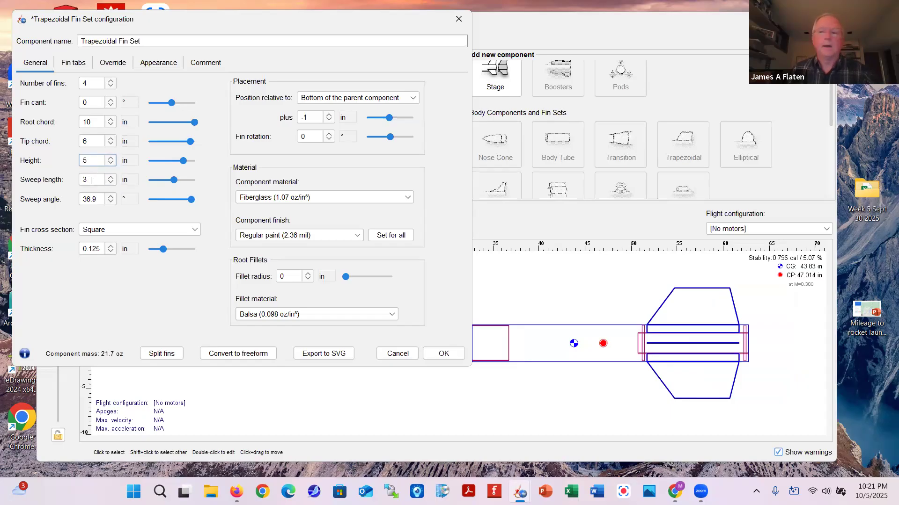
{"action": "left_click", "coordinate": [91, 181]}
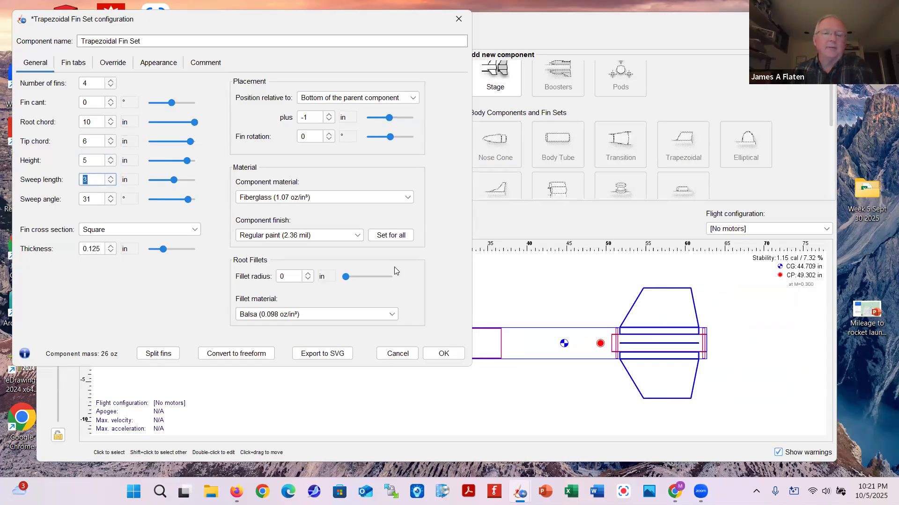
{"action": "left_click", "coordinate": [442, 353]}
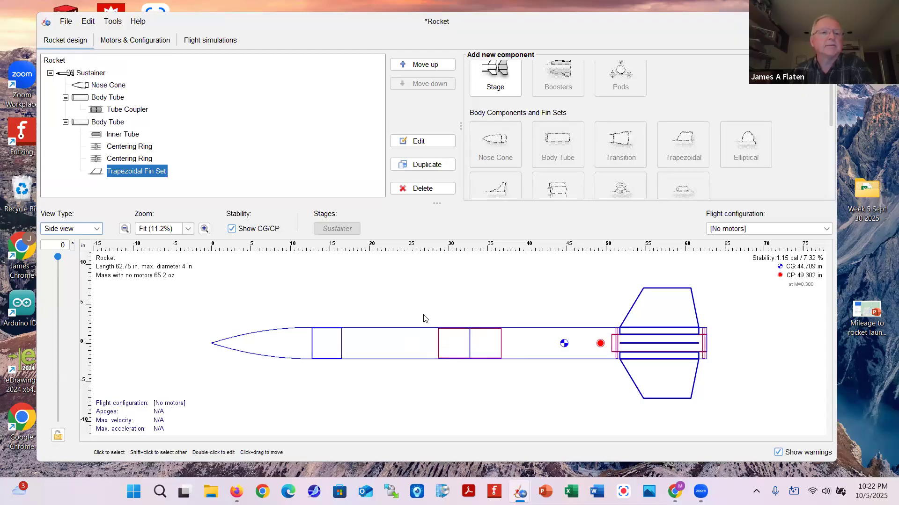
Add a bulkhead as an inner component of the tube coupler
{"action": "left_click", "coordinate": [110, 110]}
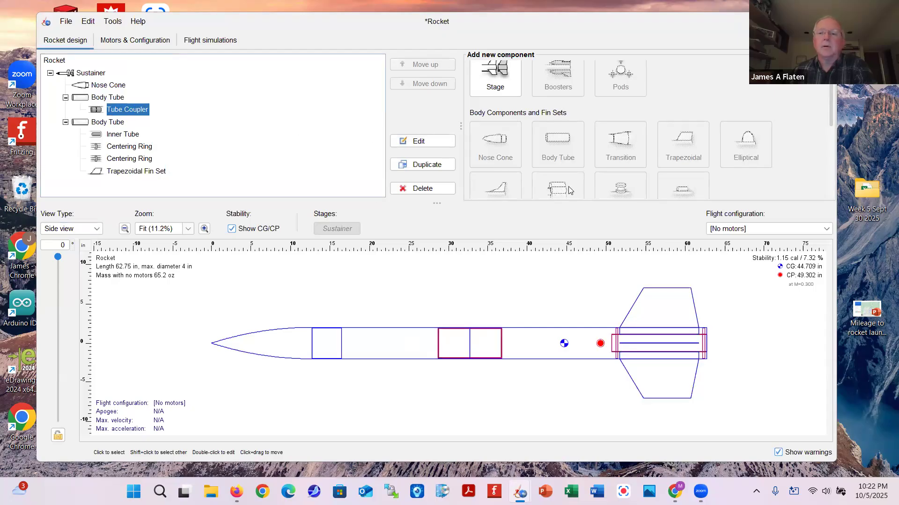
{"action": "scroll", "coordinate": [583, 178], "scroll_direction": "down", "scroll_amount": 5}
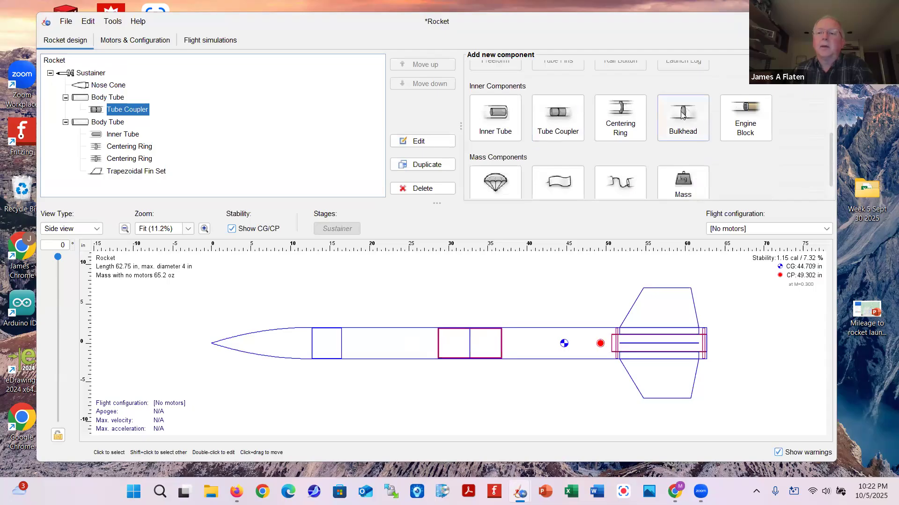
{"action": "left_click", "coordinate": [681, 115]}
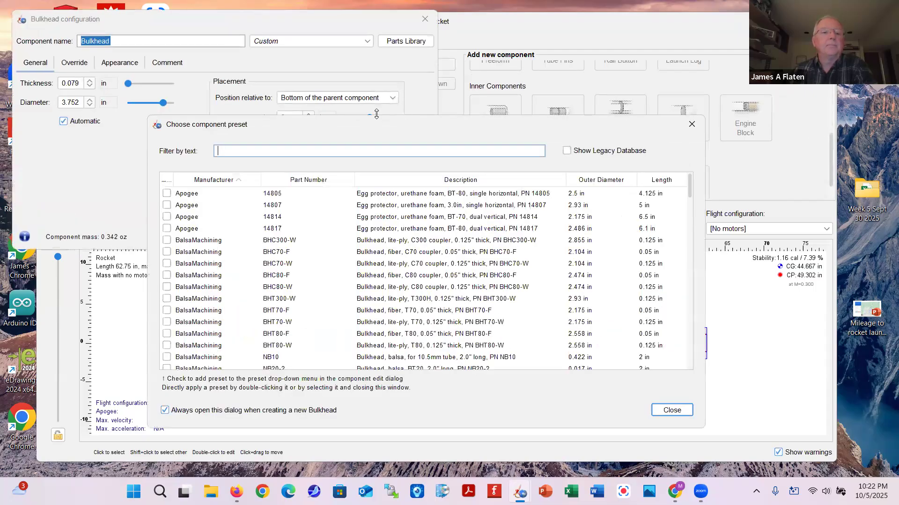
Make the bulkhead birch plywood, 0.25 in thick
{"action": "left_click", "coordinate": [692, 124]}
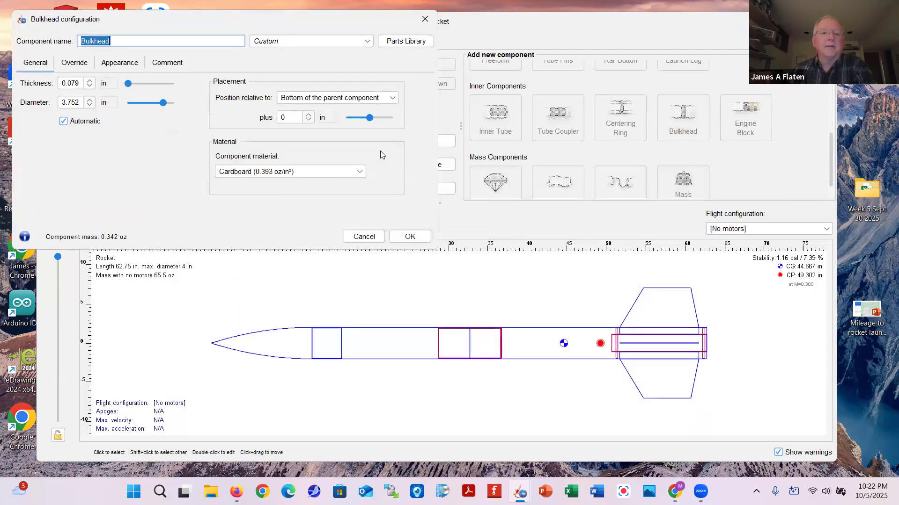
{"action": "left_click", "coordinate": [361, 171]}
{"action": "key", "text": "Escape"}
{"action": "left_click", "coordinate": [360, 172]}
{"action": "key", "text": "Escape"}
{"action": "left_click", "coordinate": [364, 173]}
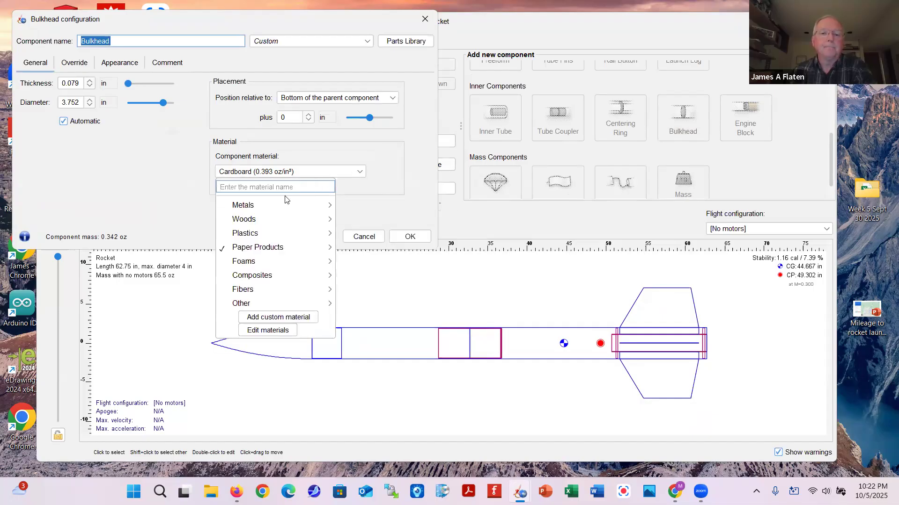
{"action": "mouse_move", "coordinate": [316, 222]}
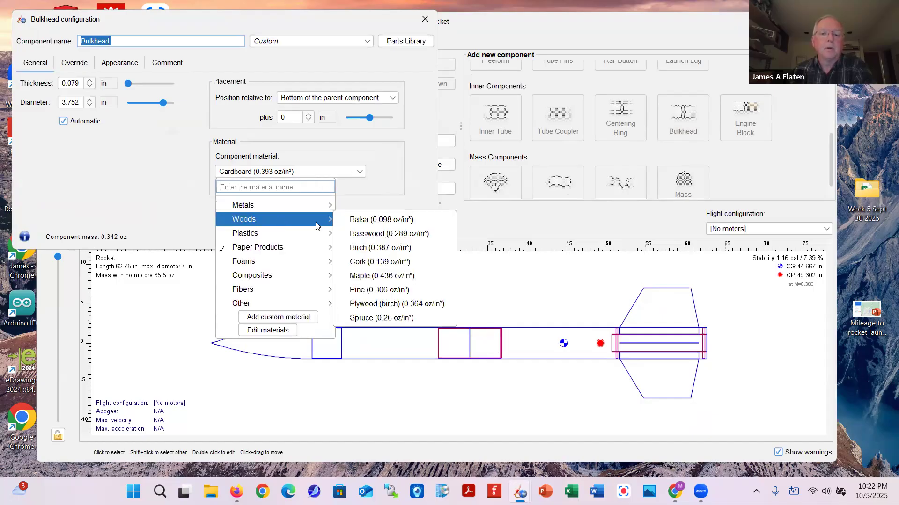
{"action": "left_click", "coordinate": [370, 304]}
{"action": "double_click", "coordinate": [79, 84]}
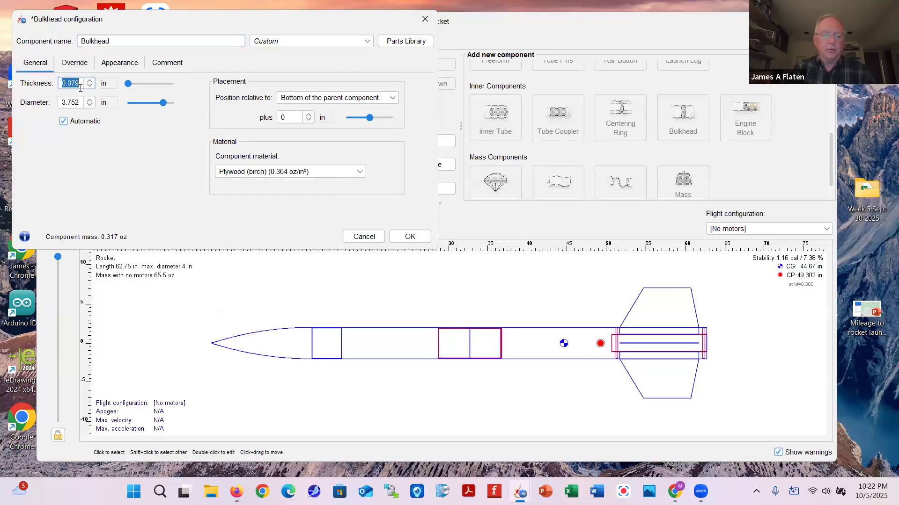
{"action": "type", "text": "0.25"}
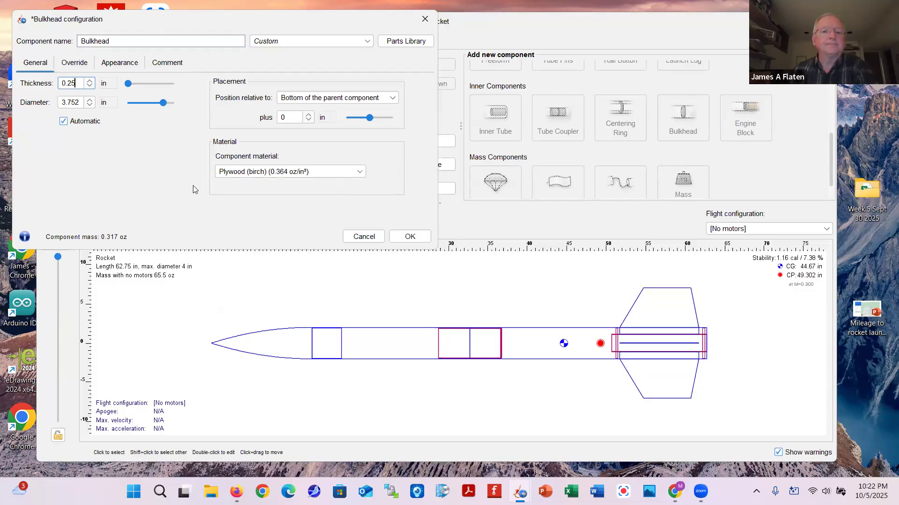
{"action": "left_click", "coordinate": [409, 237]}
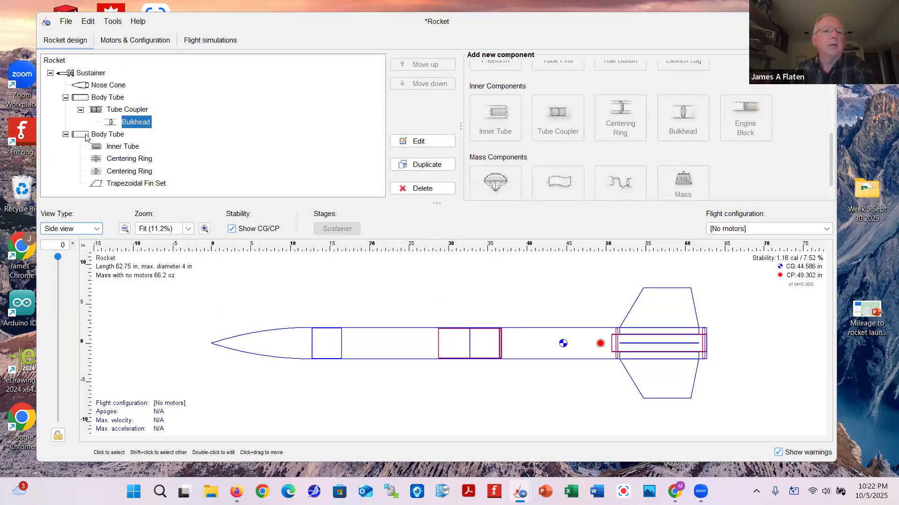
Duplicate the bulkhead and offset the first one by -8 in
{"action": "left_click", "coordinate": [423, 166]}
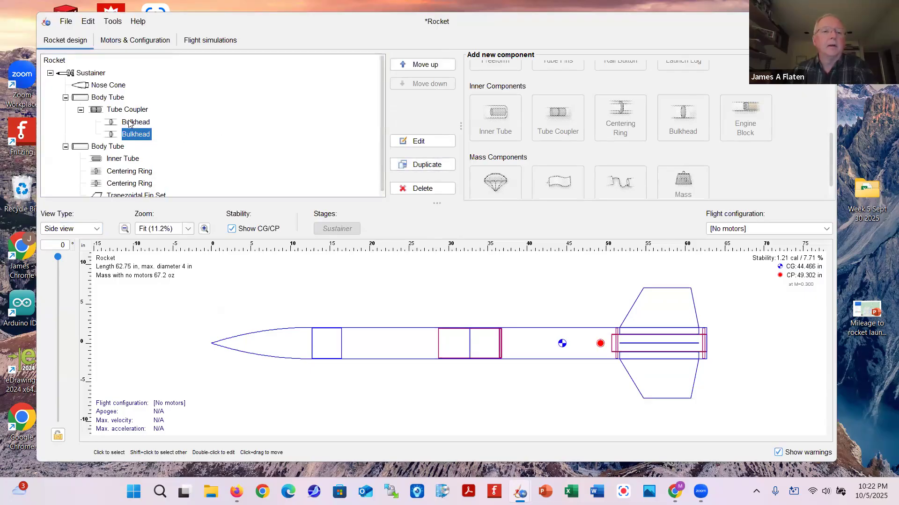
{"action": "left_click", "coordinate": [133, 122]}
{"action": "left_click", "coordinate": [415, 143]}
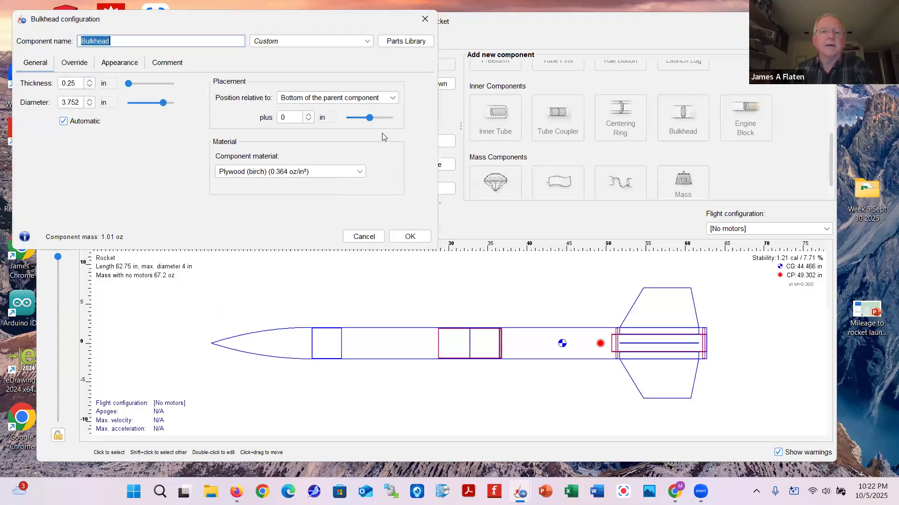
{"action": "left_click", "coordinate": [309, 121]}
{"action": "left_click", "coordinate": [308, 120]}
{"action": "left_click", "coordinate": [308, 121]}
{"action": "left_click", "coordinate": [308, 121]}
{"action": "left_click", "coordinate": [308, 120]}
{"action": "left_click", "coordinate": [308, 121]}
{"action": "left_click", "coordinate": [309, 121]}
{"action": "left_click", "coordinate": [309, 120]}
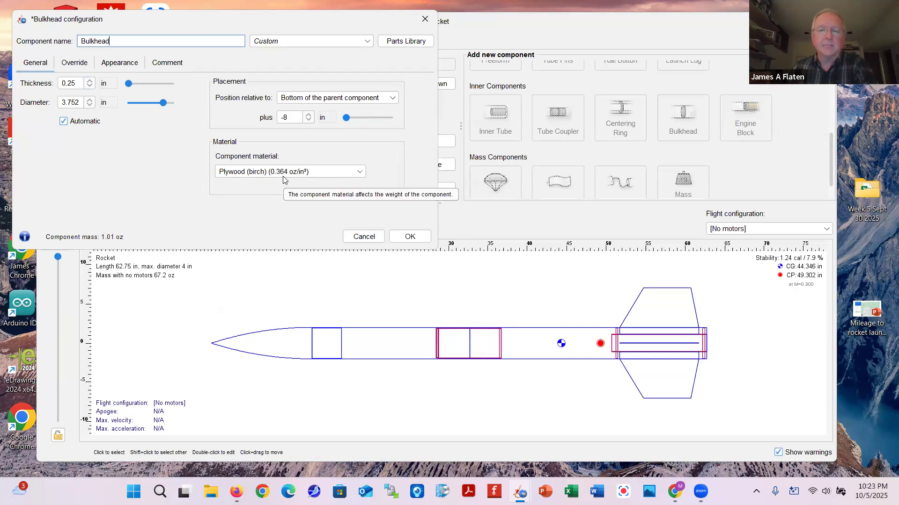
{"action": "left_click", "coordinate": [410, 238]}
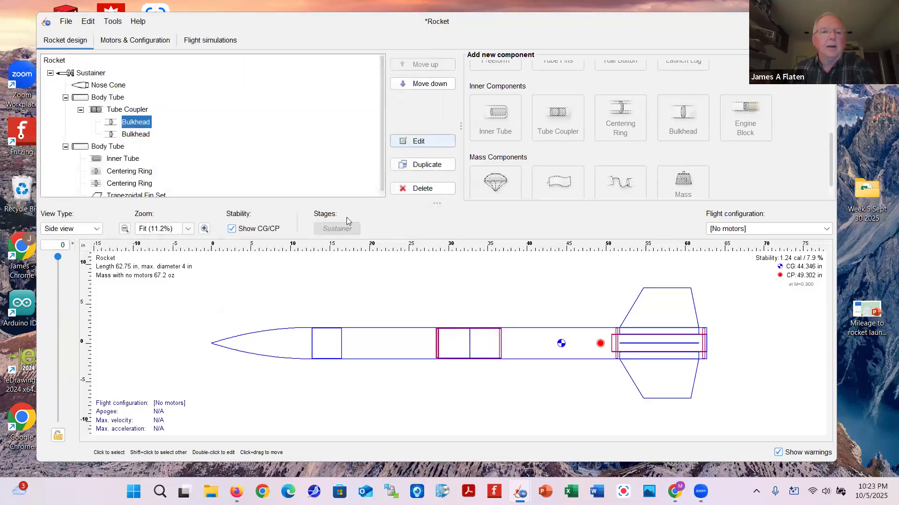
{"action": "left_click", "coordinate": [93, 111]}
Add a mass component named Avionics inside the tube coupler
{"action": "scroll", "coordinate": [662, 165], "scroll_direction": "down", "scroll_amount": 1}
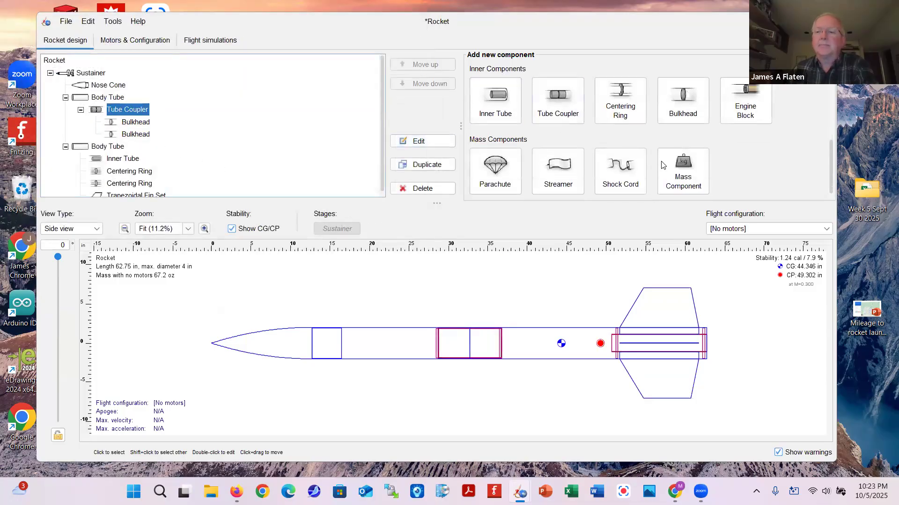
{"action": "left_click", "coordinate": [679, 170]}
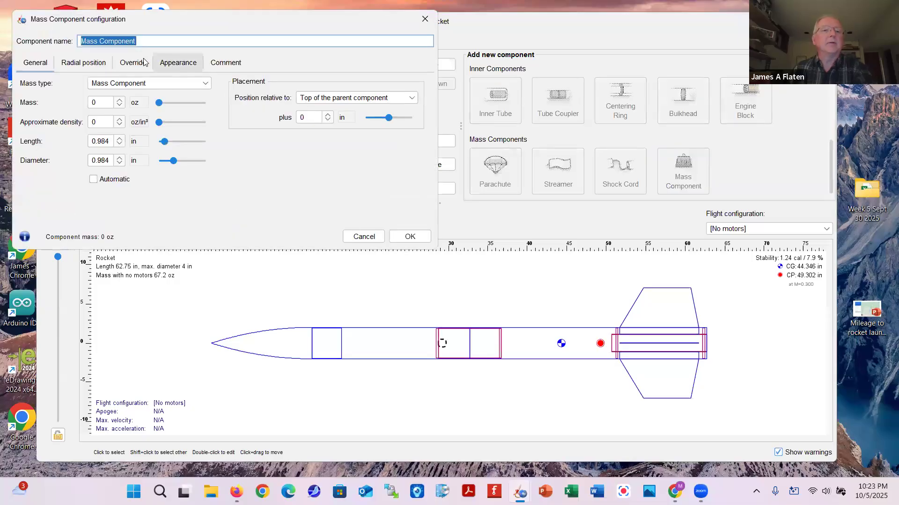
{"action": "type", "text": "Avionics"}
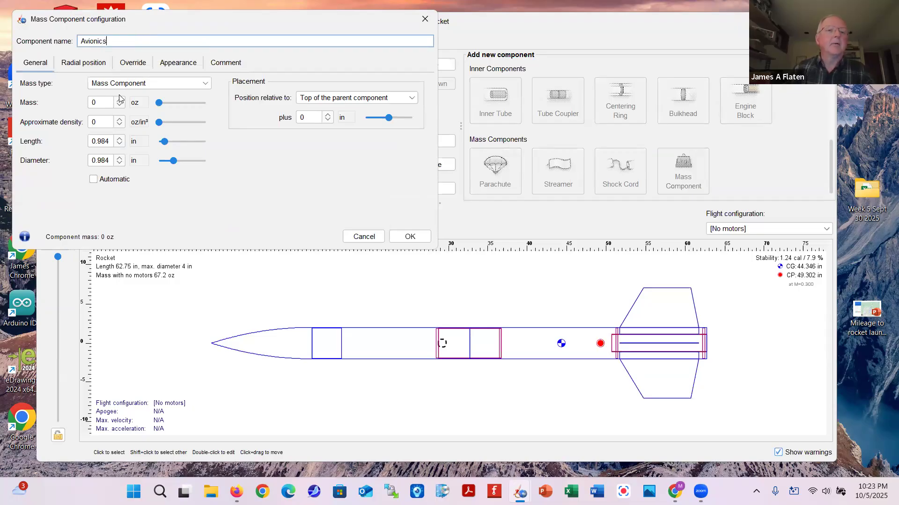
{"action": "left_click", "coordinate": [119, 102]}
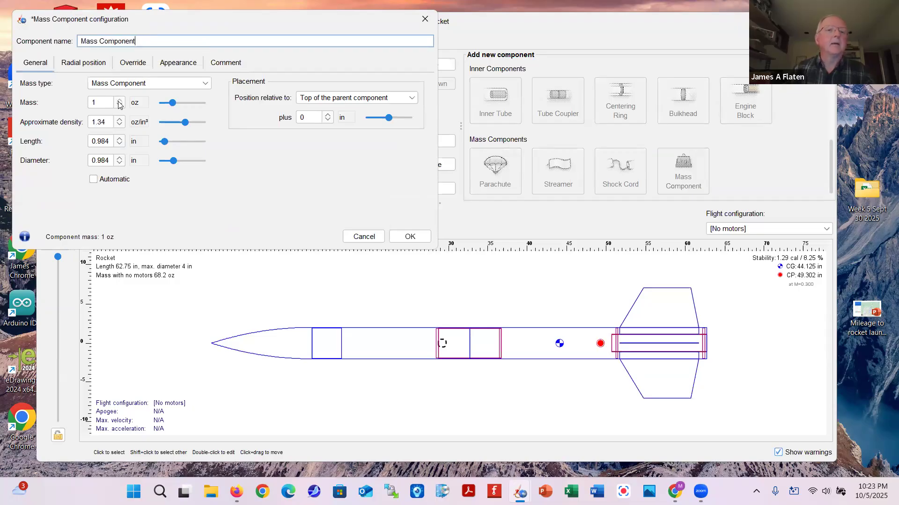
{"action": "left_click", "coordinate": [120, 101]}
{"action": "left_click", "coordinate": [120, 100]}
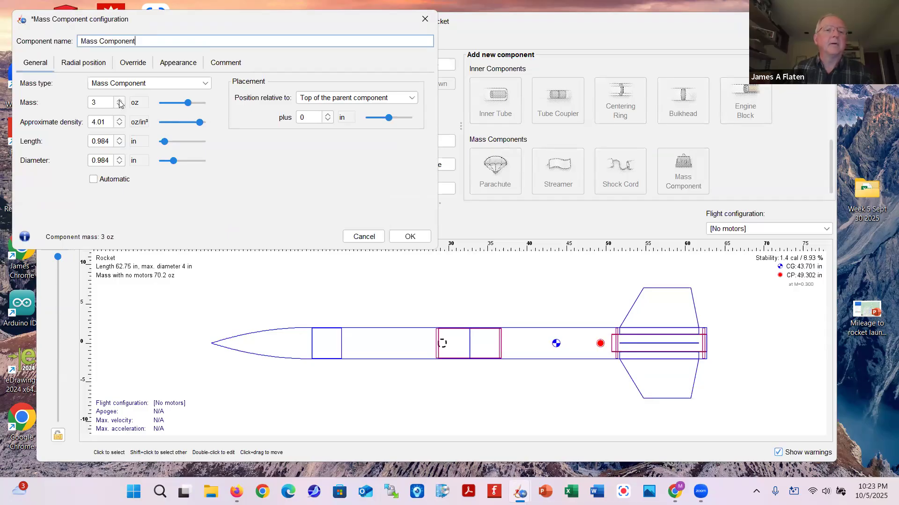
{"action": "left_click", "coordinate": [120, 101]}
{"action": "left_click", "coordinate": [120, 101]}
{"action": "left_click", "coordinate": [120, 101]}
{"action": "left_click", "coordinate": [120, 102]}
{"action": "left_click", "coordinate": [120, 101]}
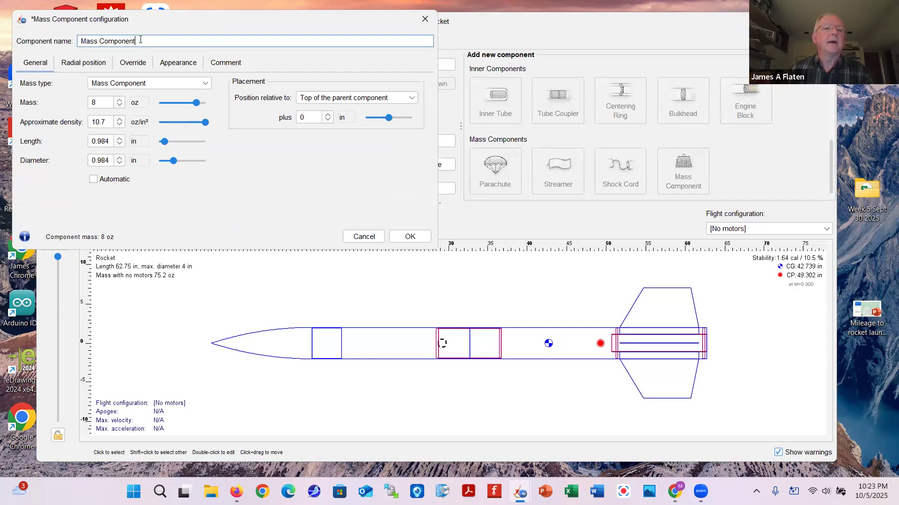
{"action": "left_click_drag", "start_coordinate": [136, 42], "coordinate": [78, 43]}
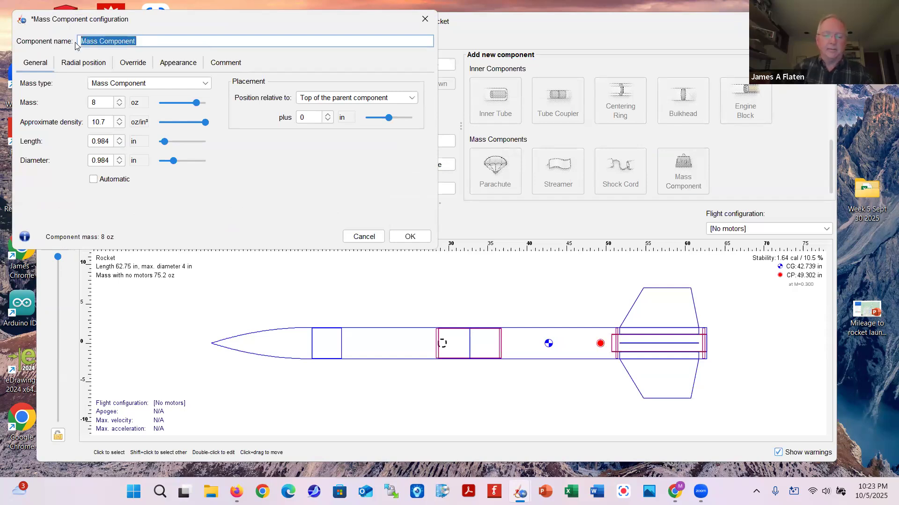
{"action": "type", "text": "Avionics"}
{"action": "left_click", "coordinate": [410, 236]}
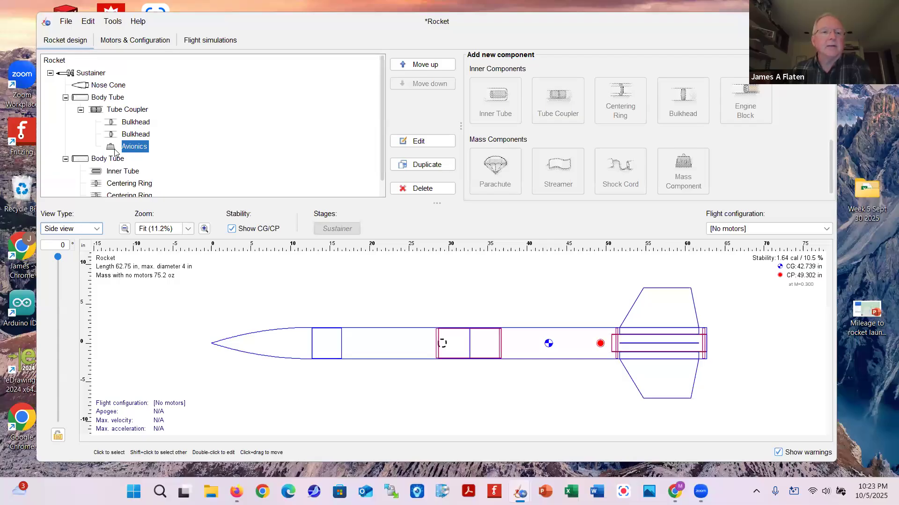
Position the Avionics mass 3.5 in from the coupler's top
{"action": "double_click", "coordinate": [114, 149]}
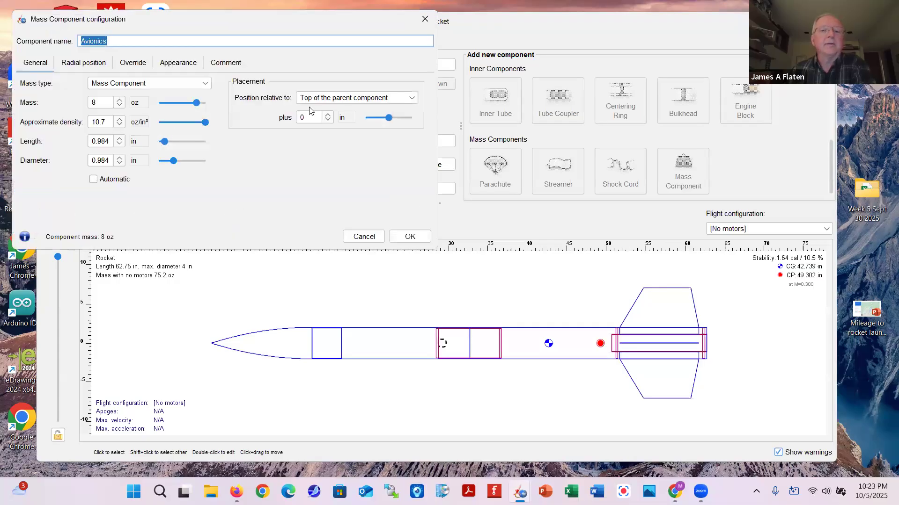
{"action": "left_click", "coordinate": [328, 115]}
{"action": "left_click", "coordinate": [328, 115]}
{"action": "left_click", "coordinate": [328, 114]}
{"action": "left_click", "coordinate": [329, 114]}
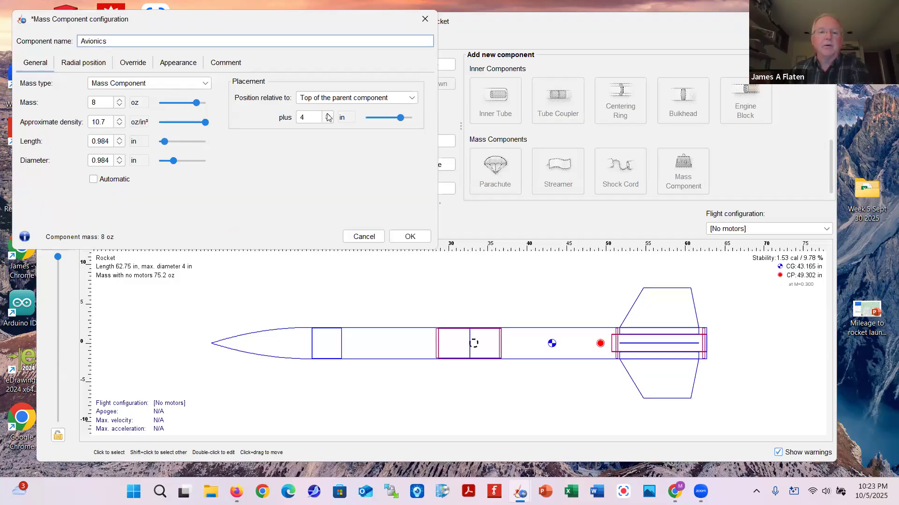
{"action": "left_click", "coordinate": [304, 118]}
{"action": "type", "text": "3.5"}
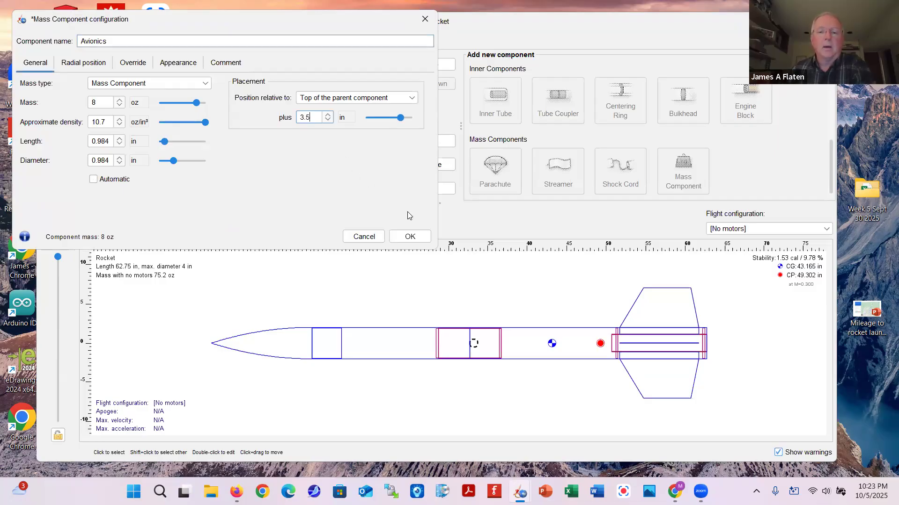
{"action": "left_click", "coordinate": [410, 237]}
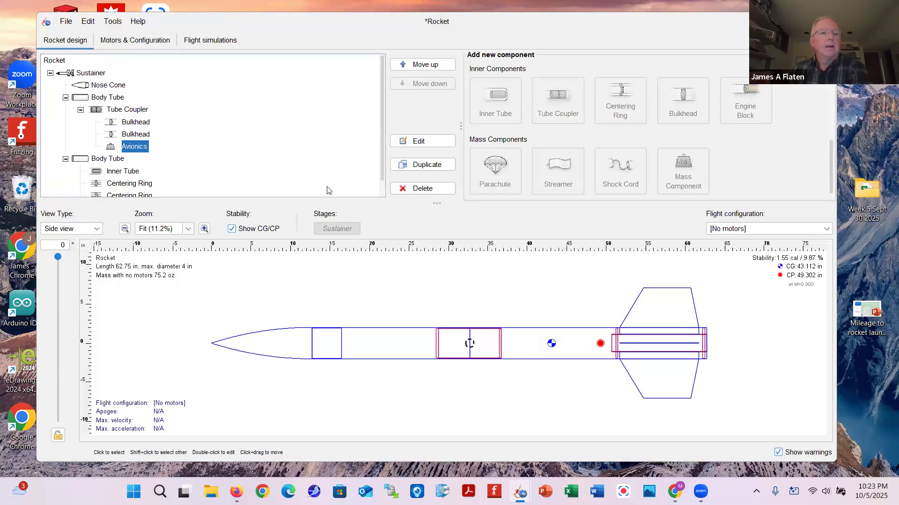
{"action": "left_click", "coordinate": [82, 87]}
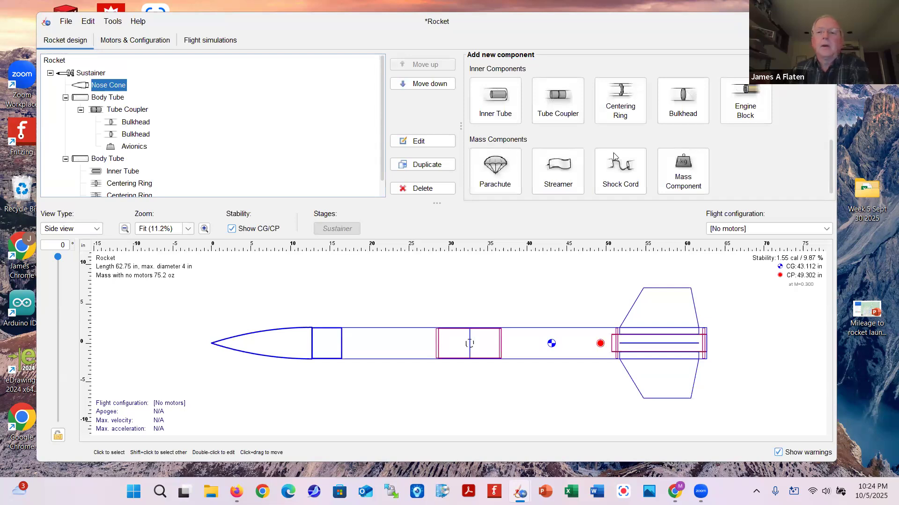
Add a 1 oz mass component inside the nose cone, positioned 16.5 in from its top
{"action": "left_click", "coordinate": [684, 171]}
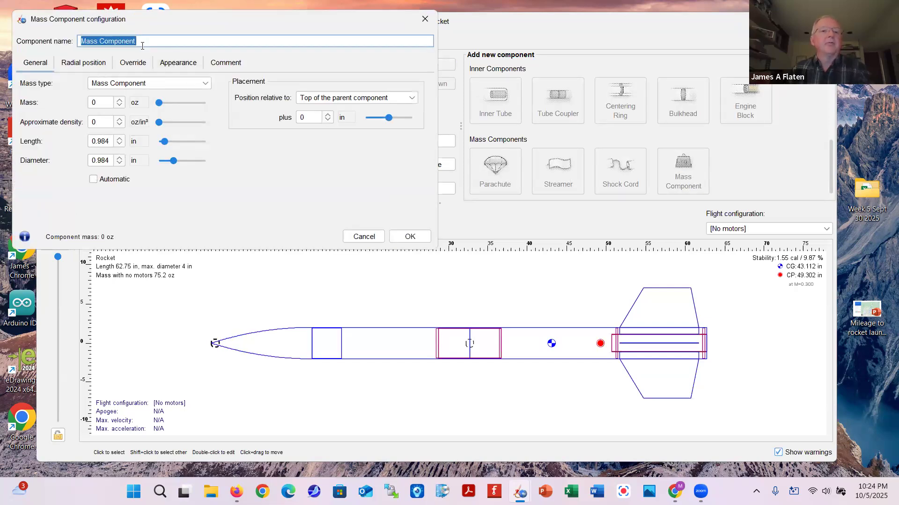
{"action": "left_click", "coordinate": [119, 99]}
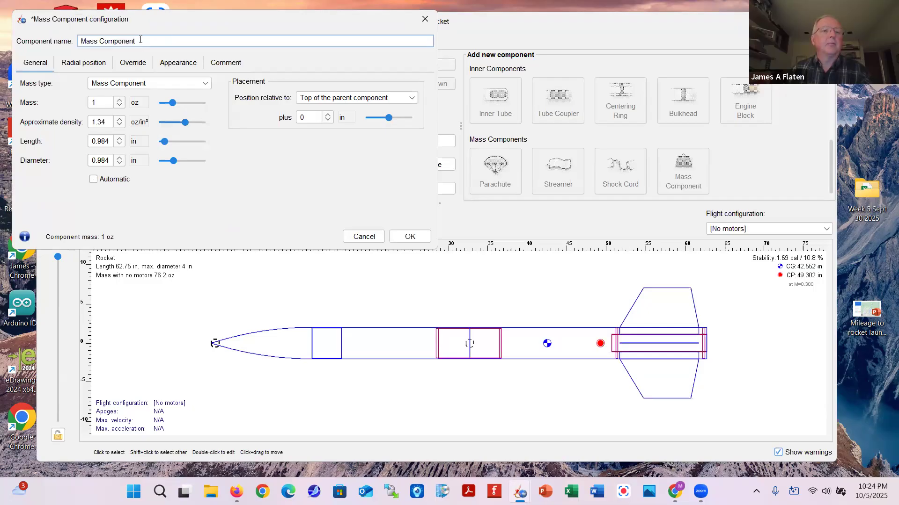
{"action": "left_click_drag", "start_coordinate": [142, 41], "coordinate": [74, 43]}
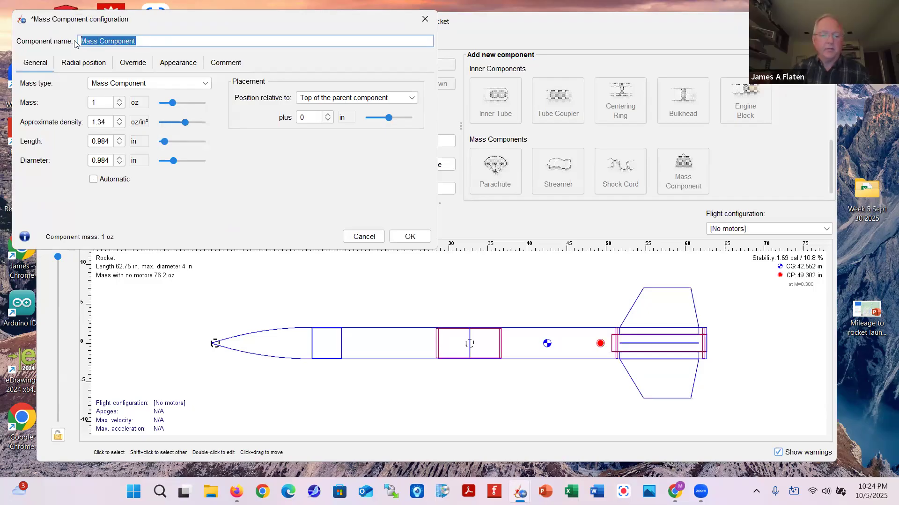
{"action": "type", "text": "Forged eyebolt"}
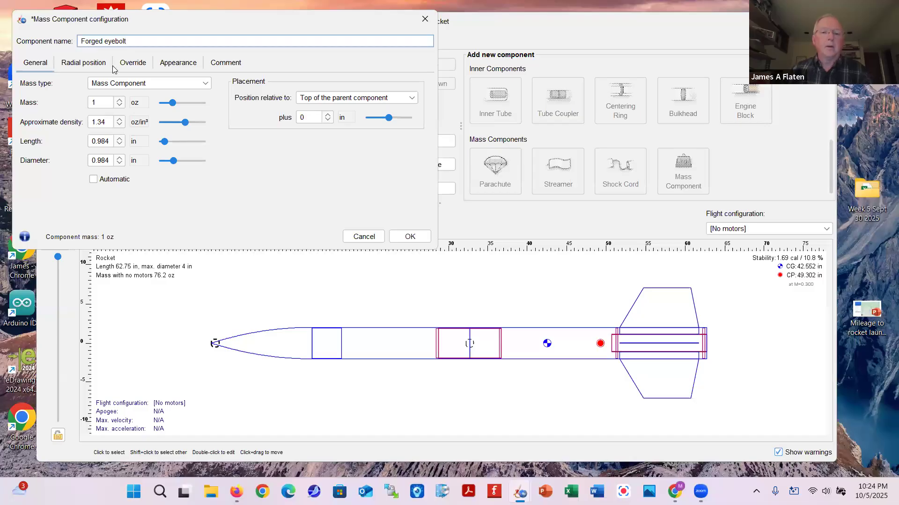
{"action": "left_click", "coordinate": [329, 122]}
{"action": "left_click", "coordinate": [328, 116]}
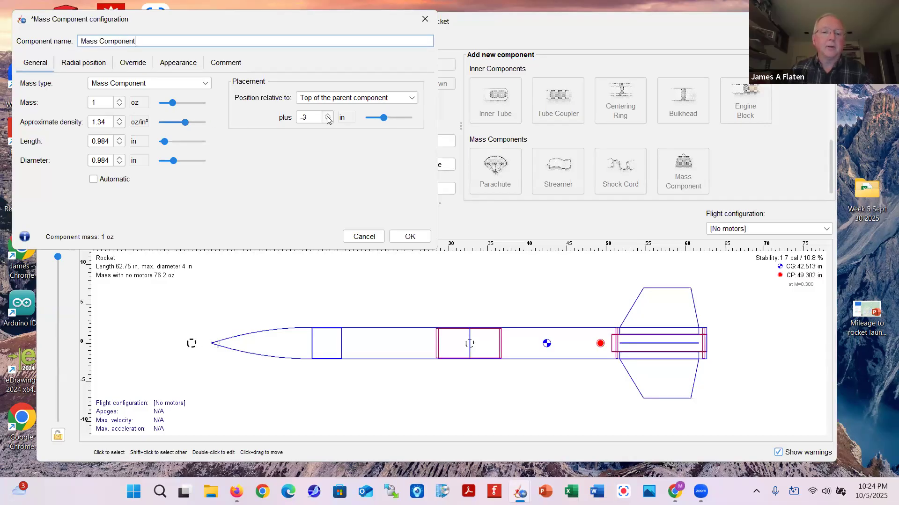
{"action": "left_click", "coordinate": [328, 115]}
{"action": "left_click", "coordinate": [328, 115]}
{"action": "left_click", "coordinate": [328, 116]}
{"action": "left_click", "coordinate": [328, 116]}
{"action": "left_click", "coordinate": [328, 116]}
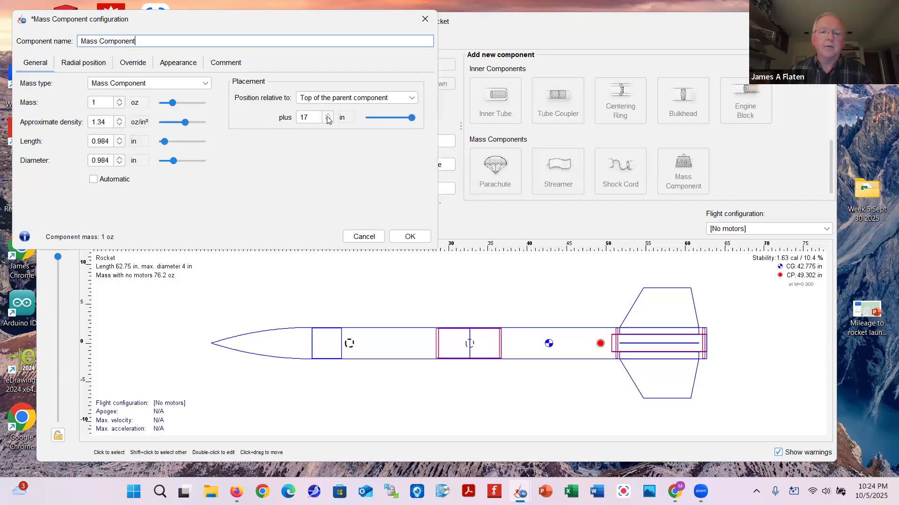
{"action": "left_click", "coordinate": [328, 121]}
{"action": "double_click", "coordinate": [313, 115]}
{"action": "type", "text": "16.5"}
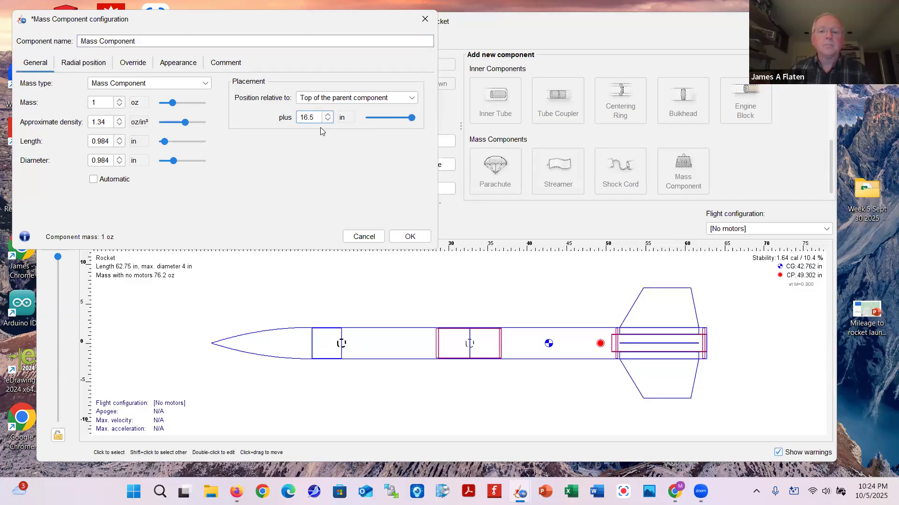
{"action": "left_click", "coordinate": [410, 237]}
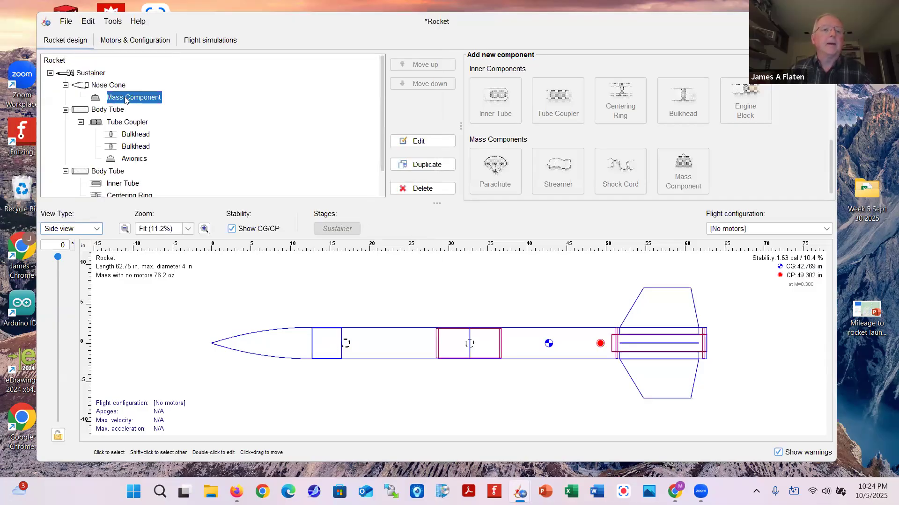
Rename the nose-cone mass to 'Forged eyebolt'
{"action": "double_click", "coordinate": [128, 99]}
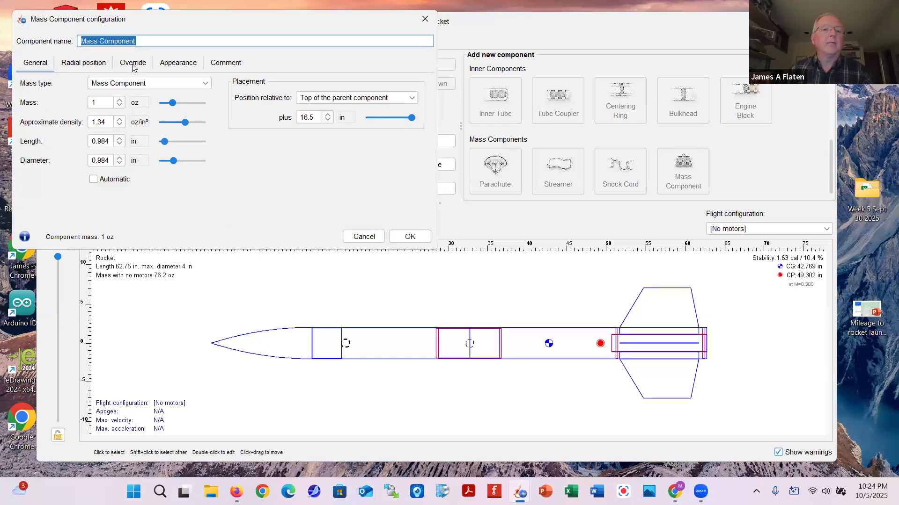
{"action": "left_click", "coordinate": [145, 41]}
{"action": "triple_click", "coordinate": [78, 36]}
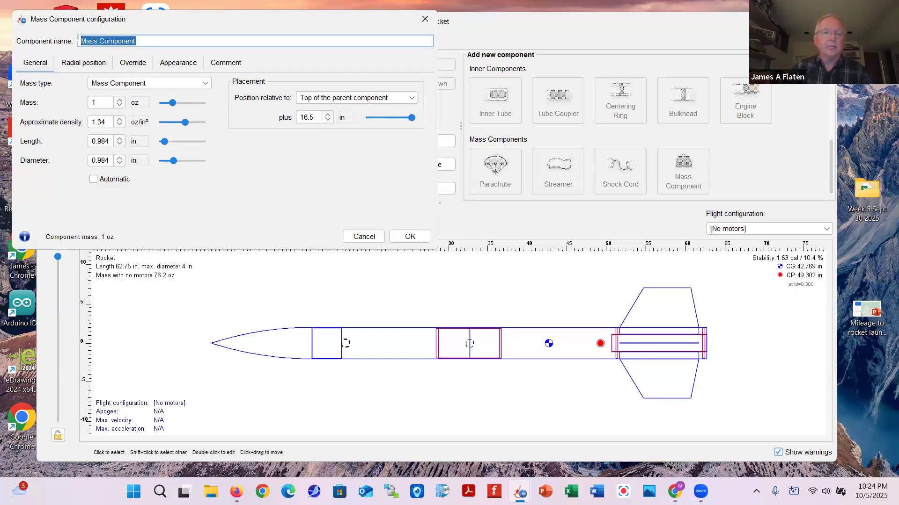
{"action": "type", "text": "Forged eyebolt"}
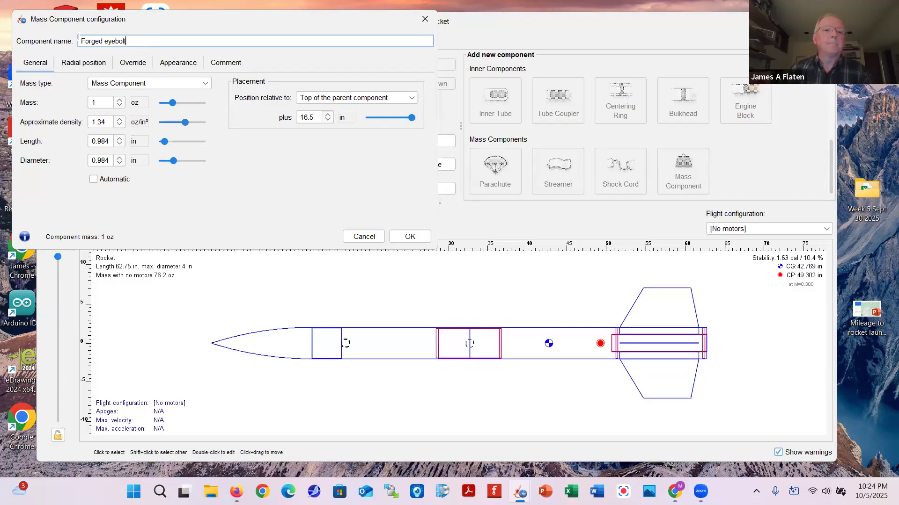
{"action": "left_click", "coordinate": [410, 237]}
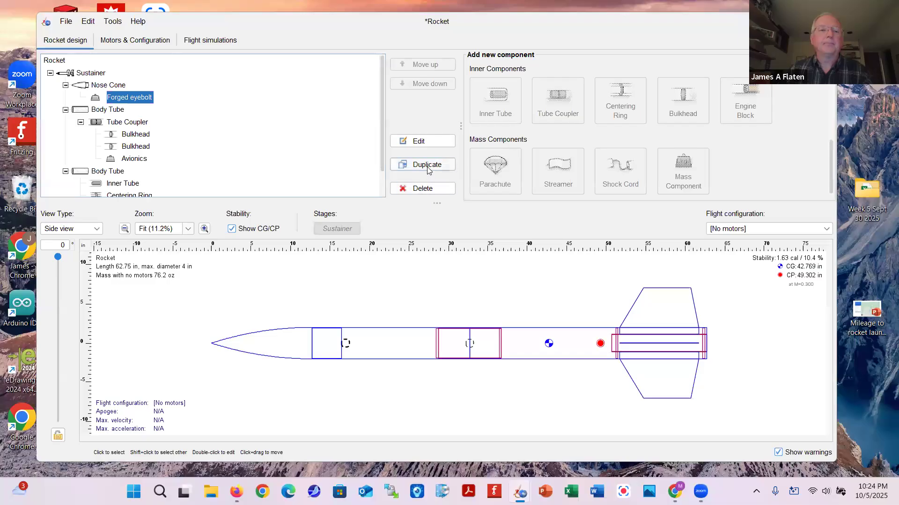
Duplicate the eyebolt into the forward body tube at 14.5 in from its top
{"action": "left_click", "coordinate": [427, 170]}
{"action": "left_click_drag", "start_coordinate": [98, 112], "coordinate": [99, 144]}
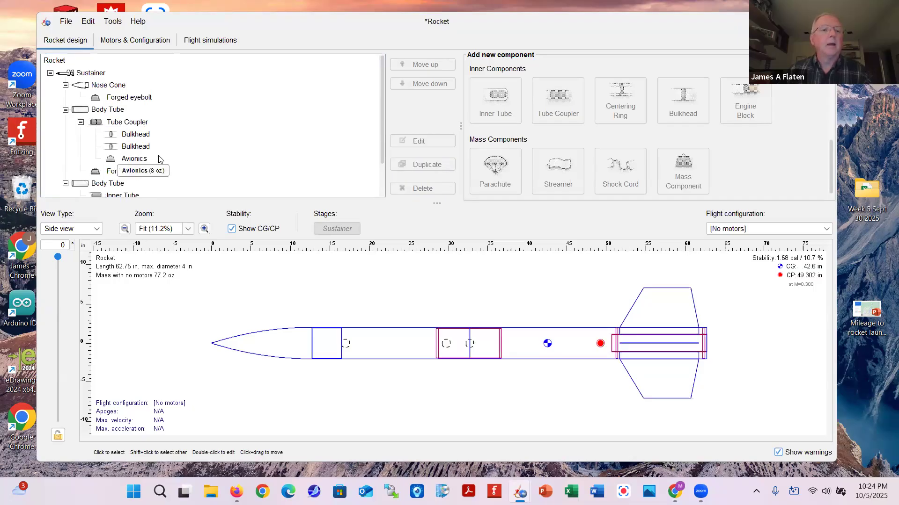
{"action": "double_click", "coordinate": [99, 171]}
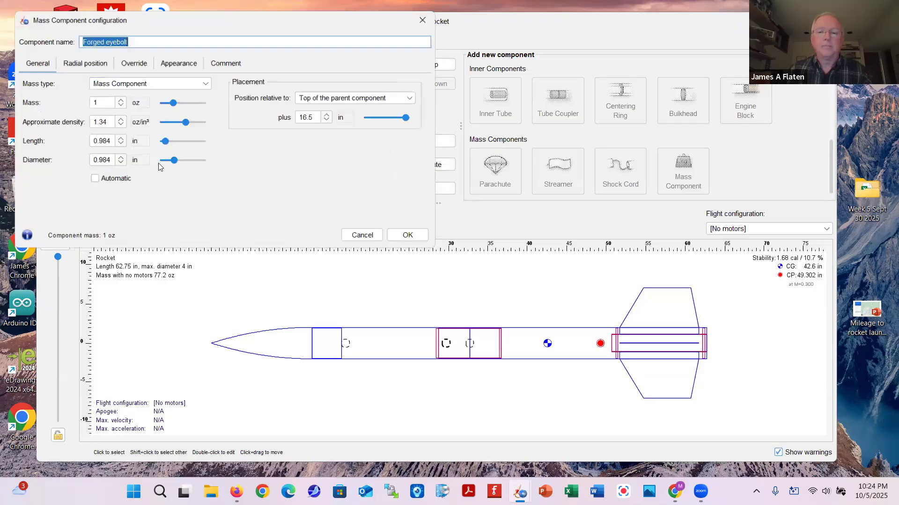
{"action": "left_click", "coordinate": [327, 120]}
{"action": "left_click", "coordinate": [327, 120]}
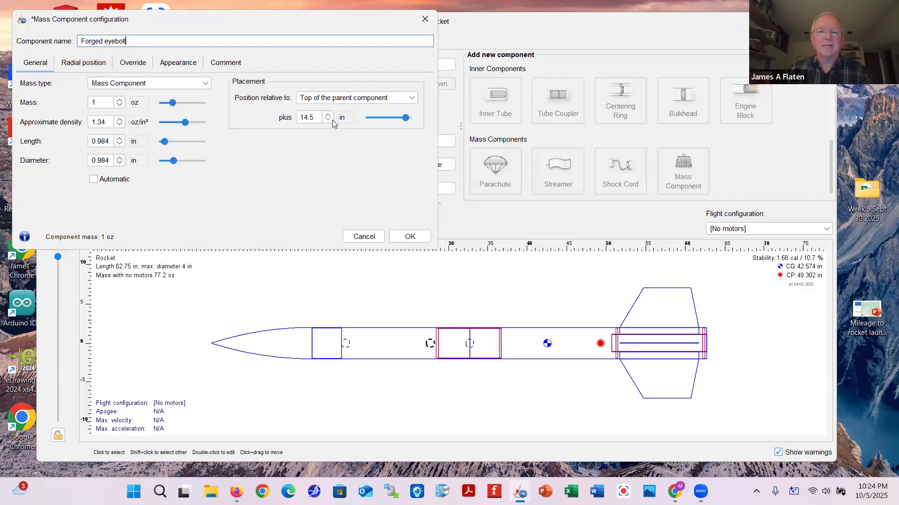
{"action": "left_click", "coordinate": [408, 238]}
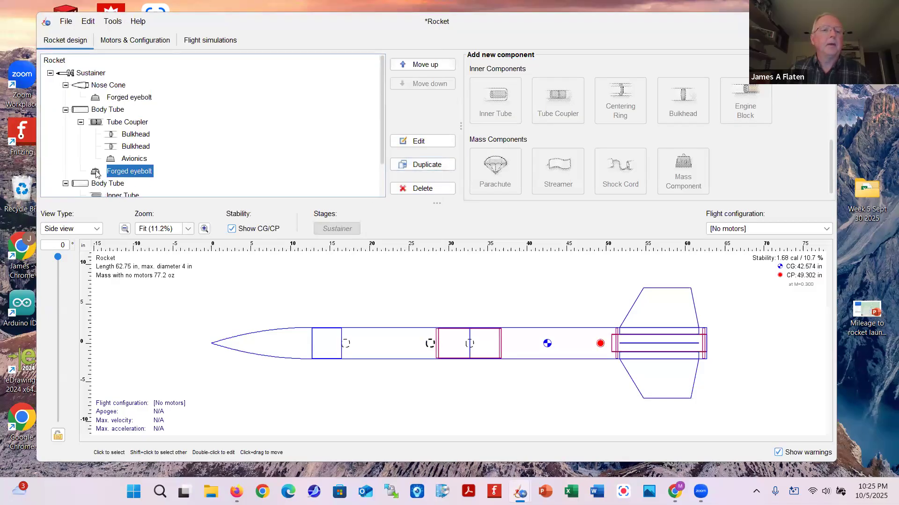
Duplicate that eyebolt again and place the third copy 24 in down the tube
{"action": "left_click", "coordinate": [430, 166]}
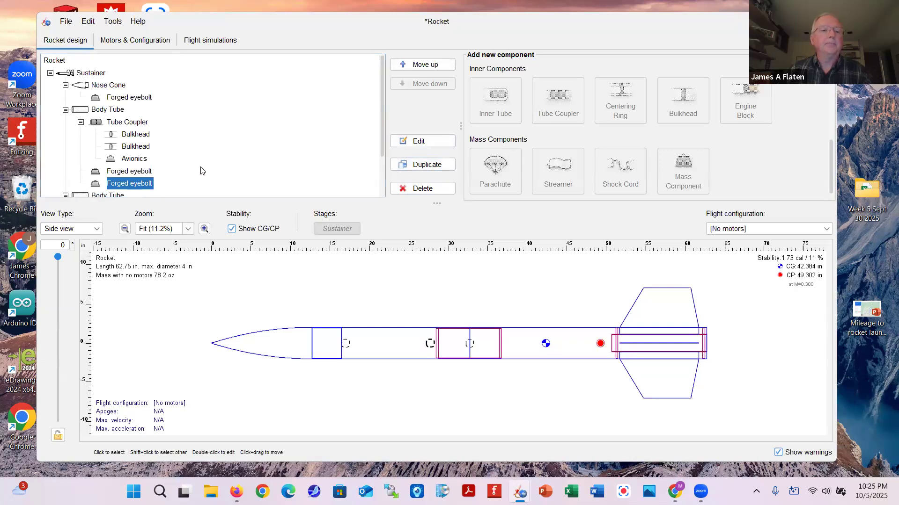
{"action": "double_click", "coordinate": [99, 185]}
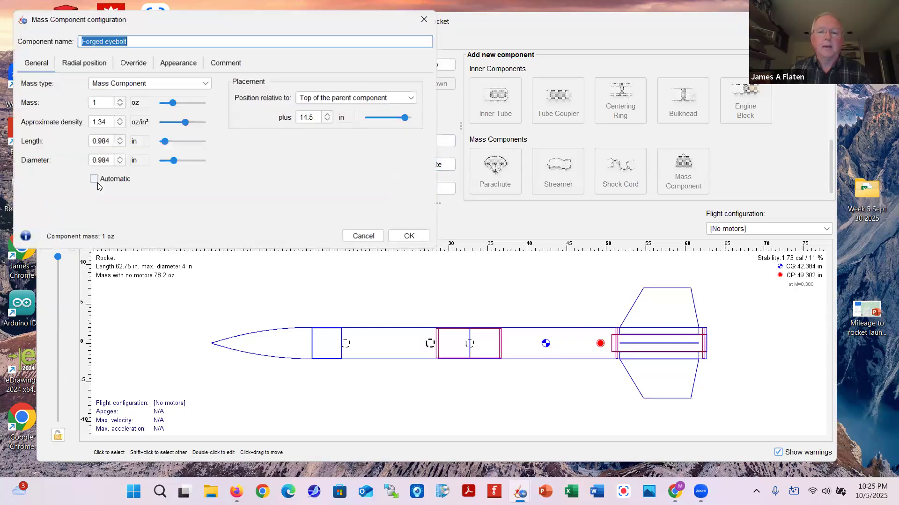
{"action": "left_click", "coordinate": [328, 114]}
{"action": "left_click", "coordinate": [328, 115]}
{"action": "left_click", "coordinate": [315, 118]}
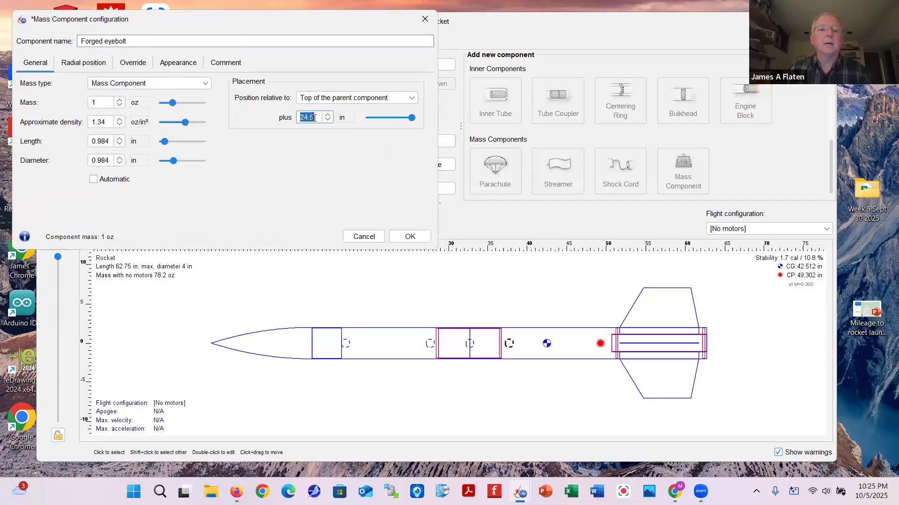
{"action": "left_click", "coordinate": [314, 117]}
{"action": "key", "text": "BackSpace"}
{"action": "key", "text": "BackSpace"}
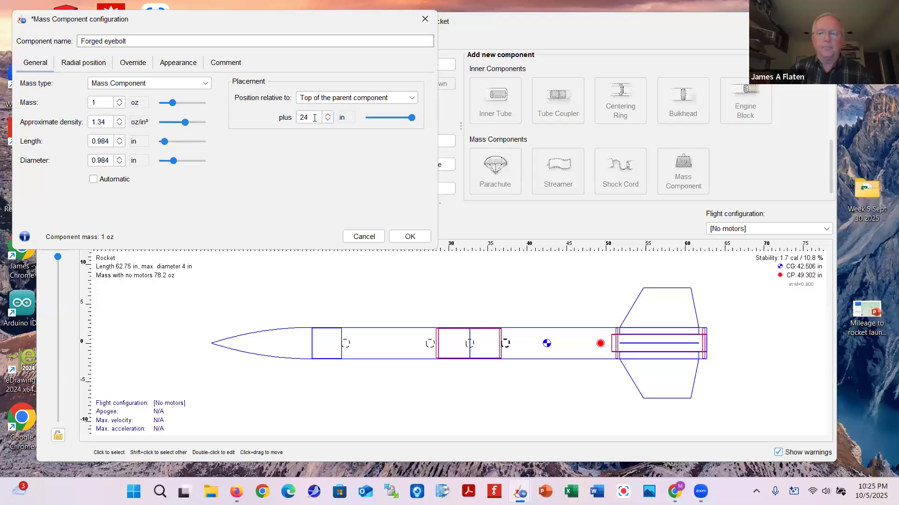
{"action": "left_click", "coordinate": [409, 236]}
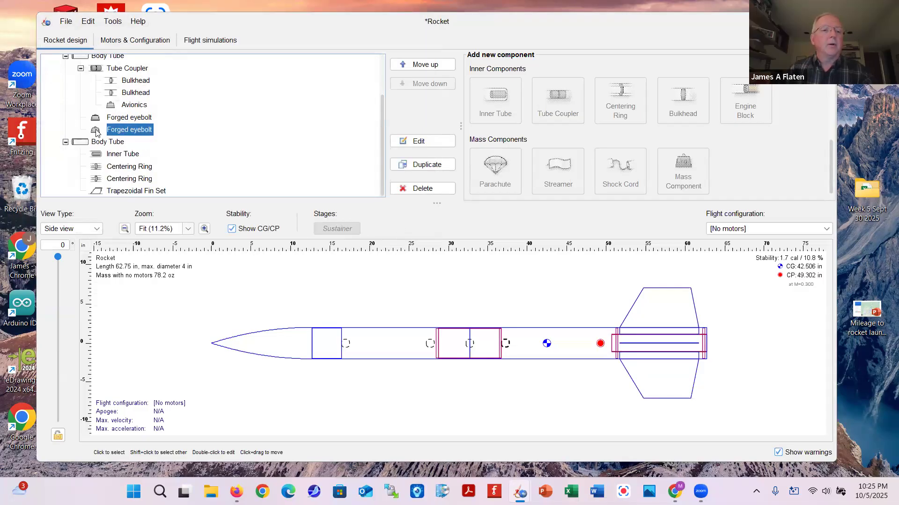
Duplicate an eyebolt into the aft body tube, 17.75 in from its top
{"action": "left_click", "coordinate": [421, 164]}
{"action": "mouse_move", "coordinate": [110, 146]}
{"action": "left_mouse_down"}
{"action": "mouse_move", "coordinate": [99, 149]}
{"action": "mouse_move", "coordinate": [99, 168]}
{"action": "mouse_move", "coordinate": [101, 160]}
{"action": "left_mouse_up"}
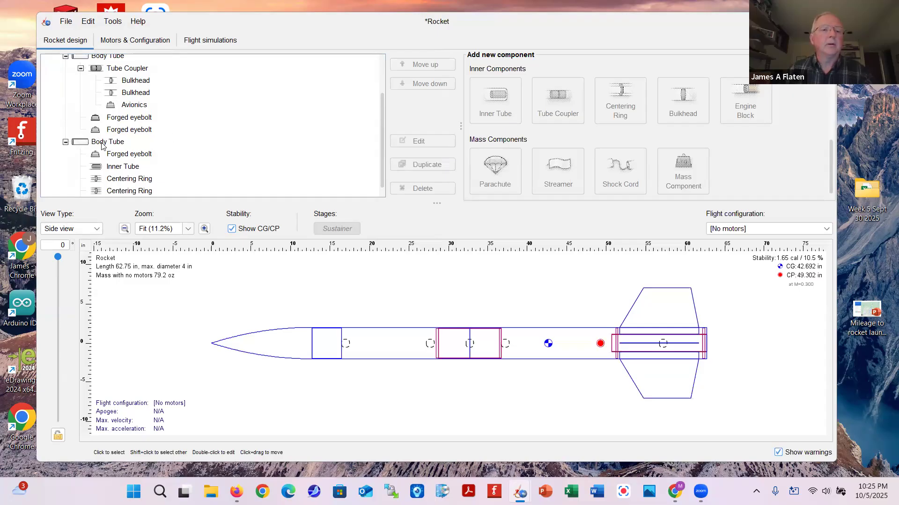
{"action": "double_click", "coordinate": [100, 155]}
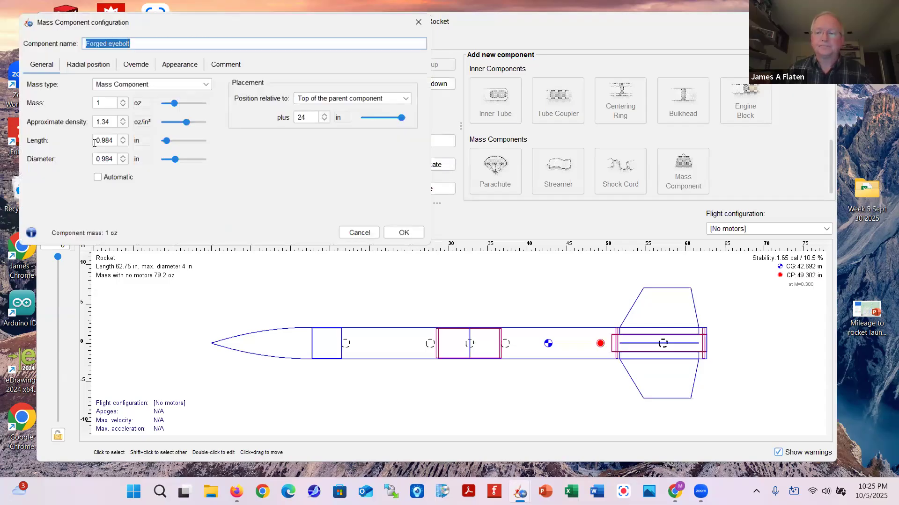
{"action": "left_click", "coordinate": [328, 121]}
{"action": "left_click", "coordinate": [328, 121]}
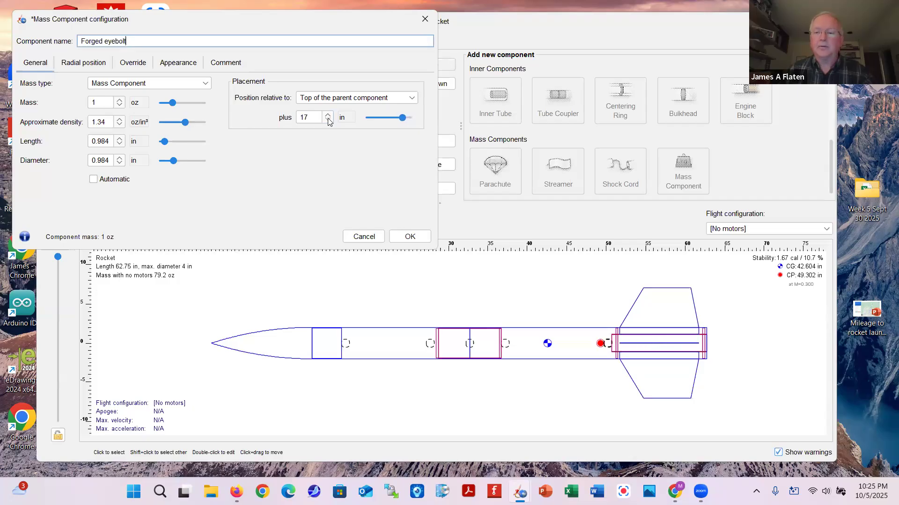
{"action": "left_click", "coordinate": [328, 117]}
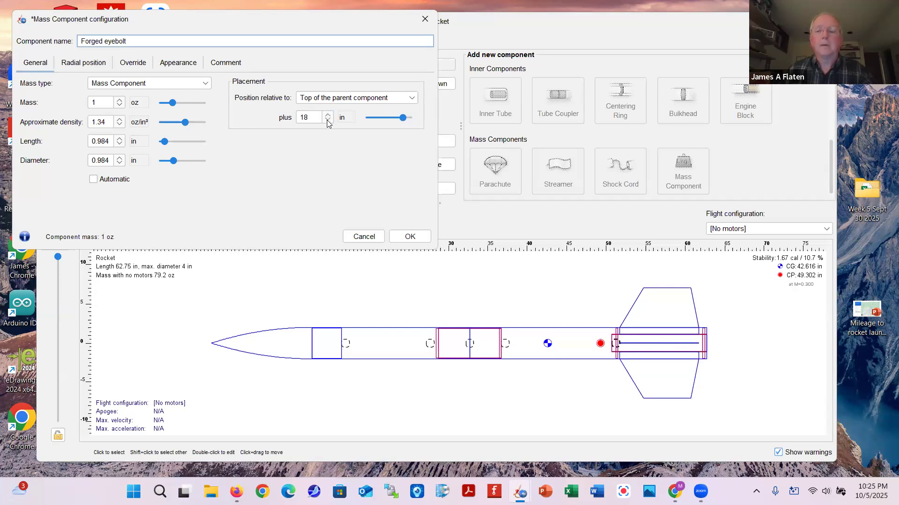
{"action": "left_click", "coordinate": [328, 120]}
{"action": "left_click", "coordinate": [328, 115]}
{"action": "left_click", "coordinate": [310, 117]}
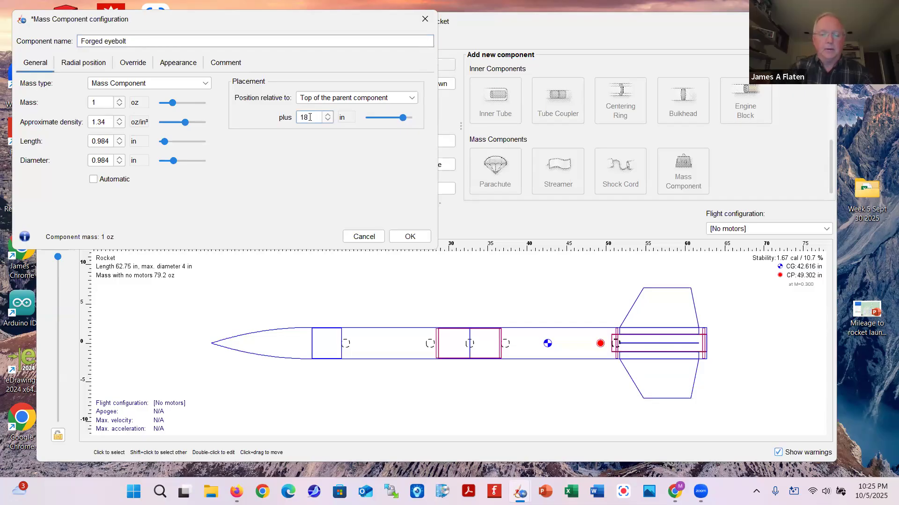
{"action": "type", "text": "7.75"}
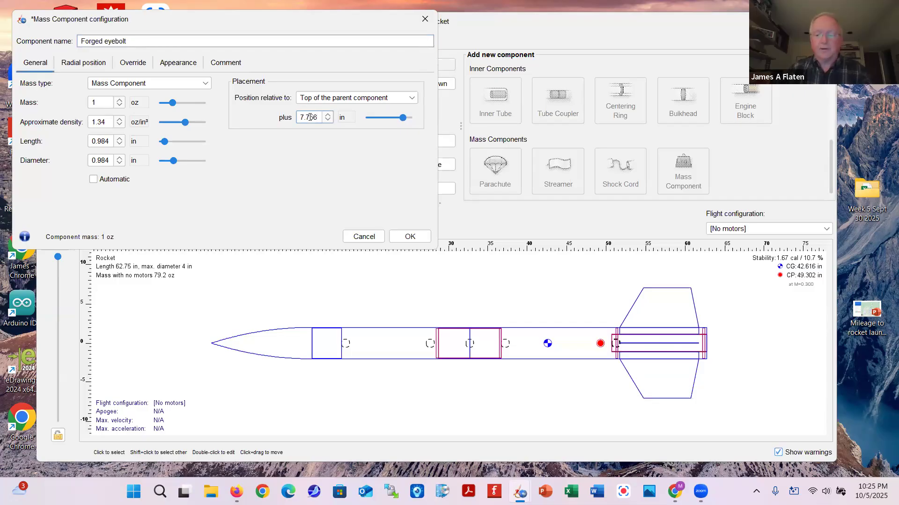
{"action": "left_click", "coordinate": [410, 237]}
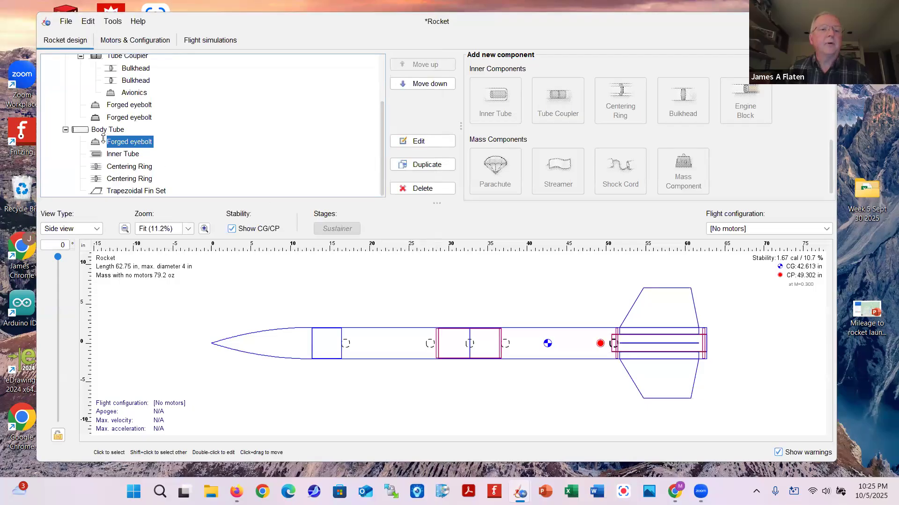
Offset the aft eyebolt 1.5 in radially from the centreline
{"action": "double_click", "coordinate": [130, 141]}
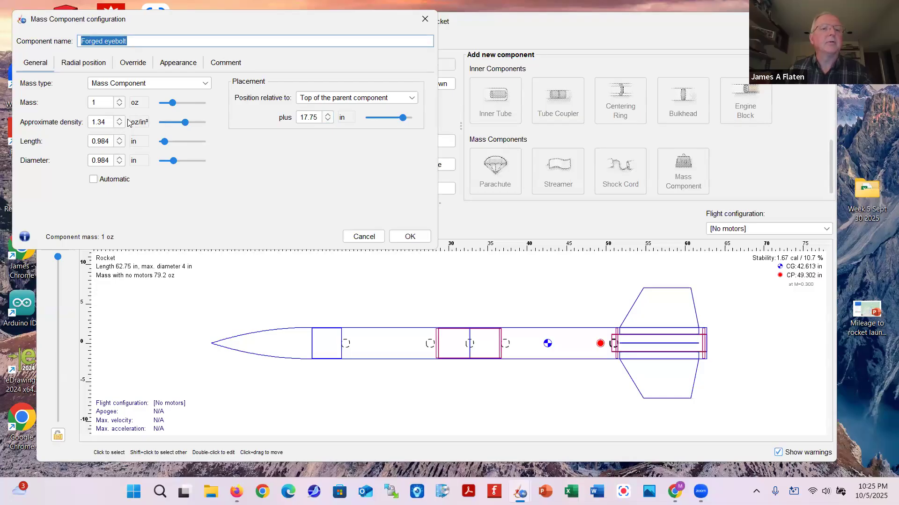
{"action": "left_click", "coordinate": [81, 68]}
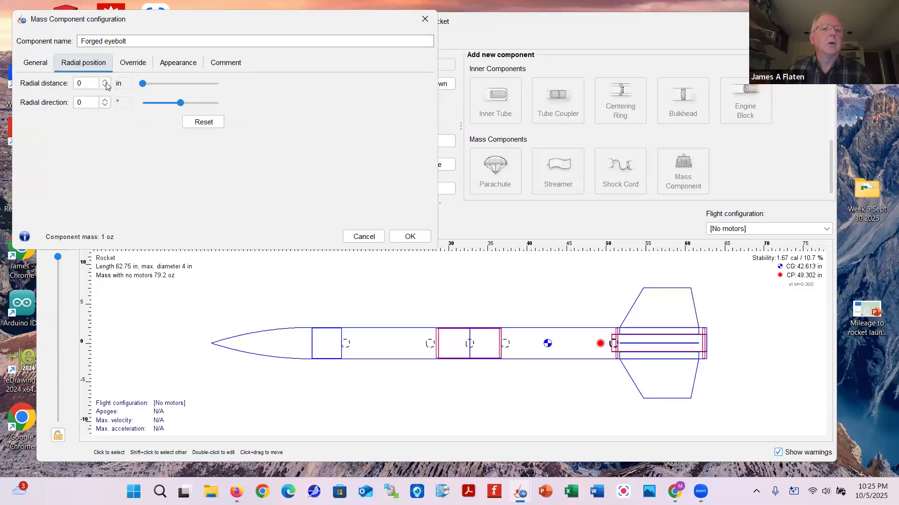
{"action": "left_click", "coordinate": [105, 81]}
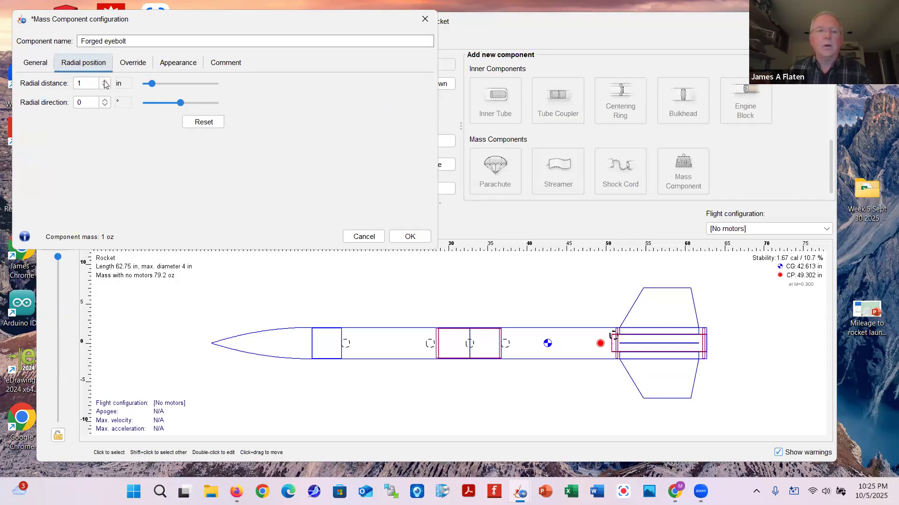
{"action": "left_click", "coordinate": [87, 82]}
{"action": "type", "text": ".5"}
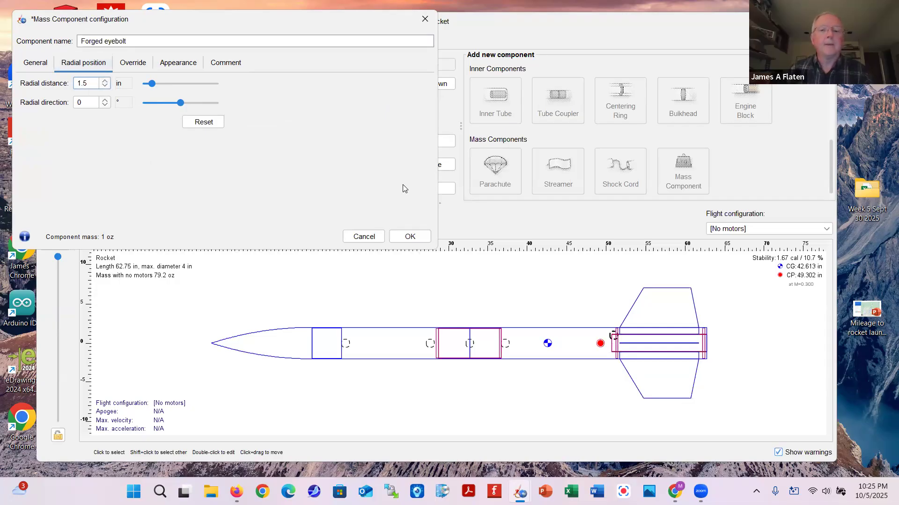
{"action": "left_click", "coordinate": [408, 236]}
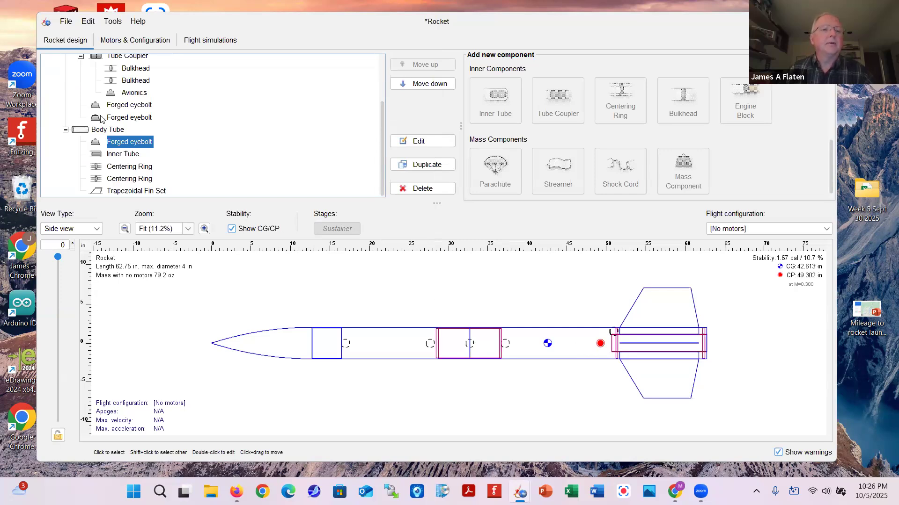
{"action": "scroll", "coordinate": [92, 116], "scroll_direction": "up", "scroll_amount": 2}
{"action": "scroll", "coordinate": [252, 135], "scroll_direction": "down", "scroll_amount": 2}
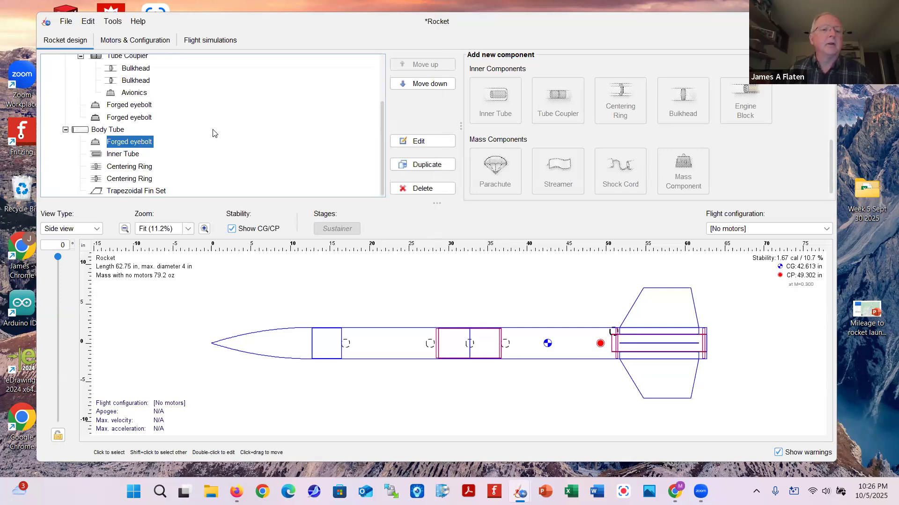
Add a parachute to the aft body tube using the PAR-18 preset
{"action": "left_click", "coordinate": [77, 132]}
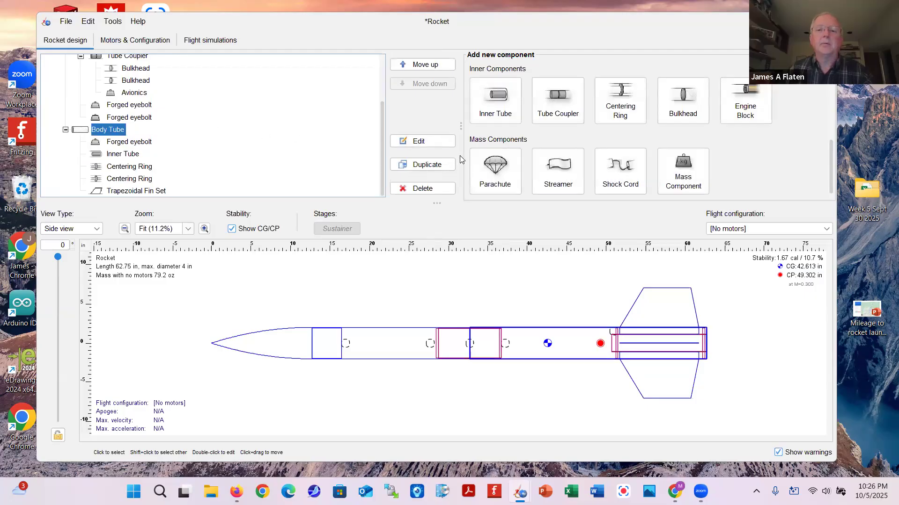
{"action": "left_click", "coordinate": [488, 166]}
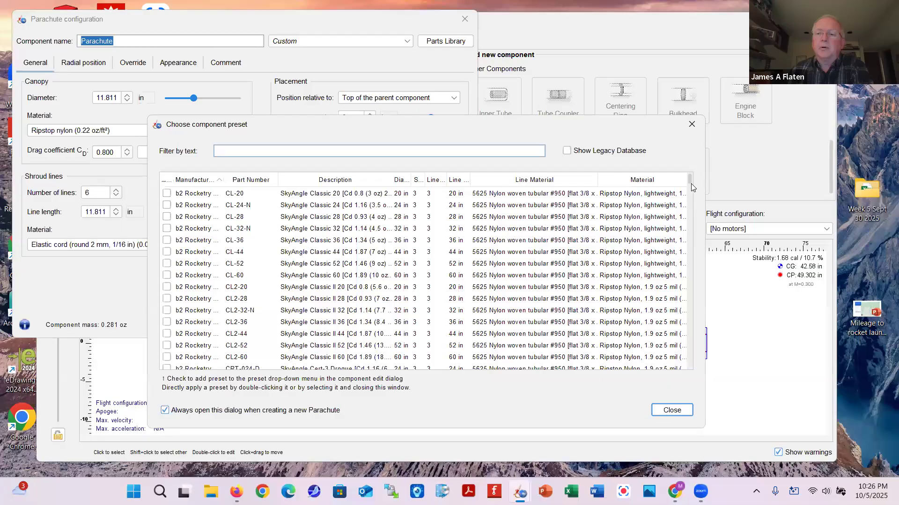
{"action": "left_click_drag", "start_coordinate": [688, 195], "coordinate": [684, 267]}
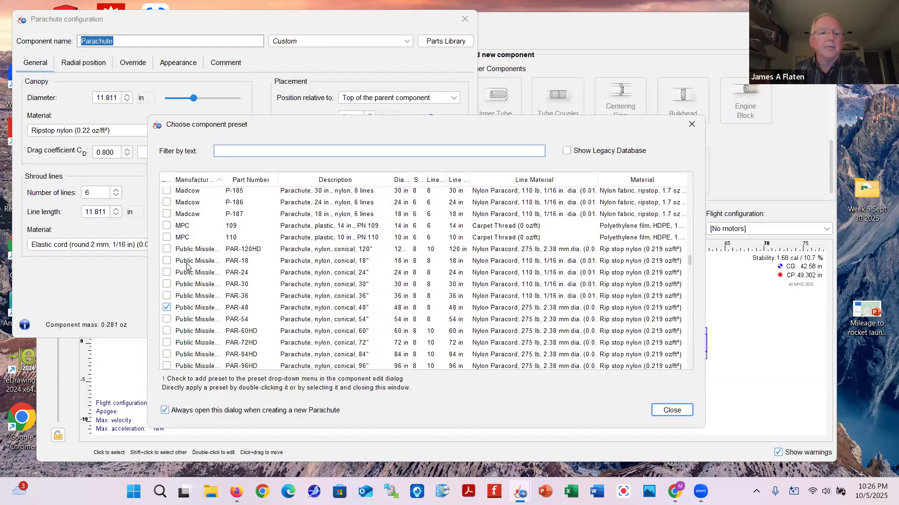
{"action": "left_click", "coordinate": [167, 262]}
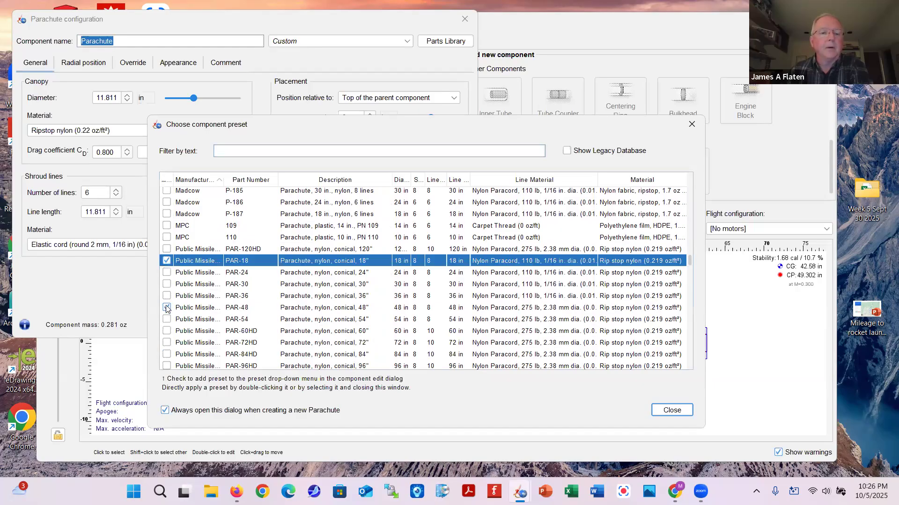
{"action": "left_click", "coordinate": [167, 309]}
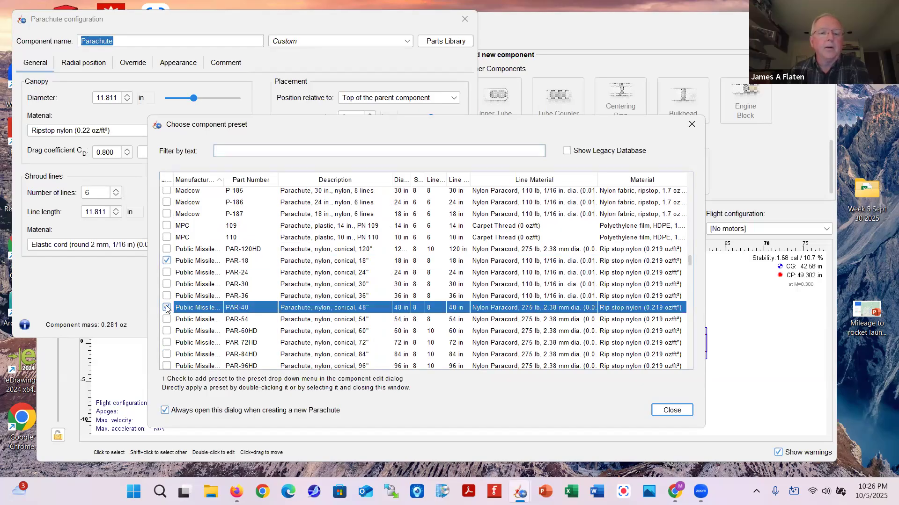
{"action": "left_click", "coordinate": [238, 261]}
{"action": "left_click", "coordinate": [672, 410]}
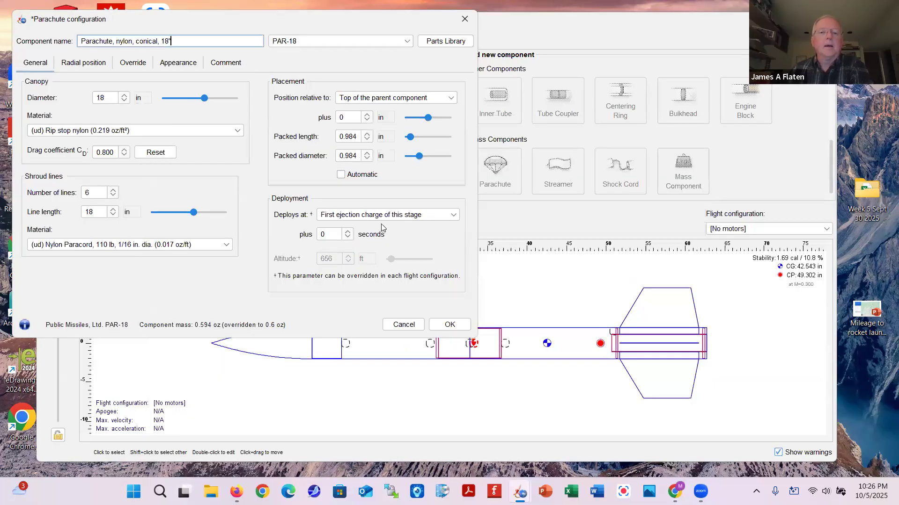
Pack the PAR-18 at 4 in diameter by 2 in long, 16 in down; add a shock cord
{"action": "left_click", "coordinate": [357, 155]}
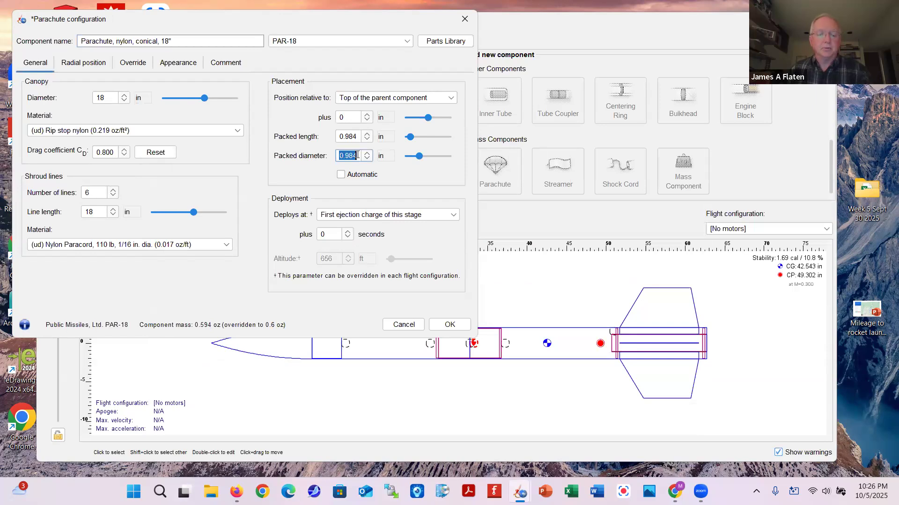
{"action": "type", "text": "4"}
{"action": "left_click", "coordinate": [358, 136]}
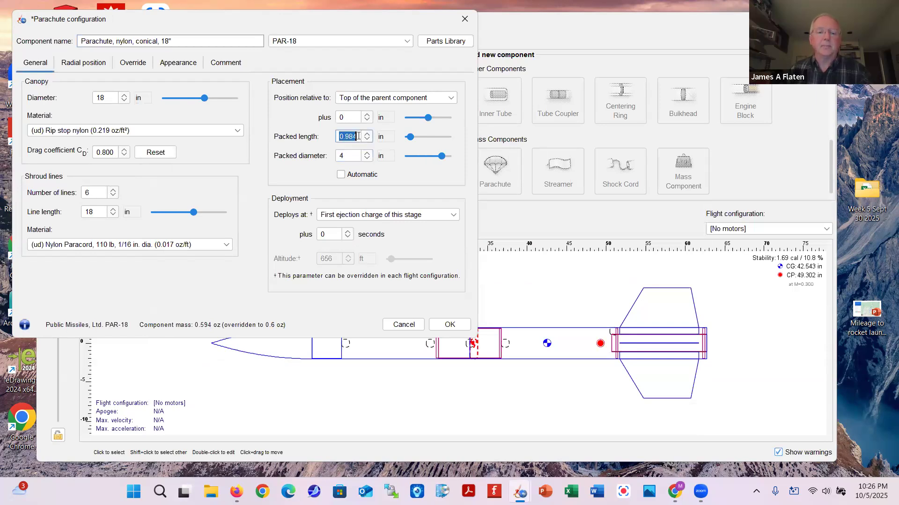
{"action": "type", "text": "2"}
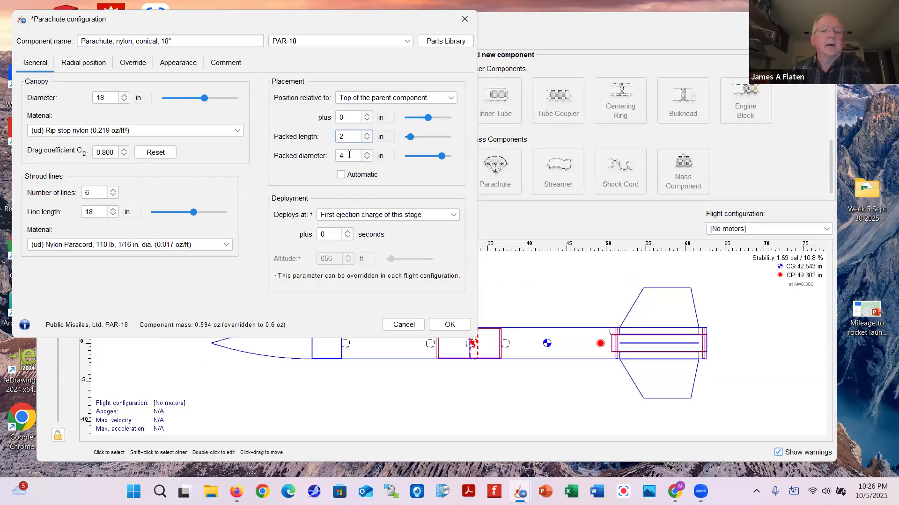
{"action": "left_click", "coordinate": [368, 115]}
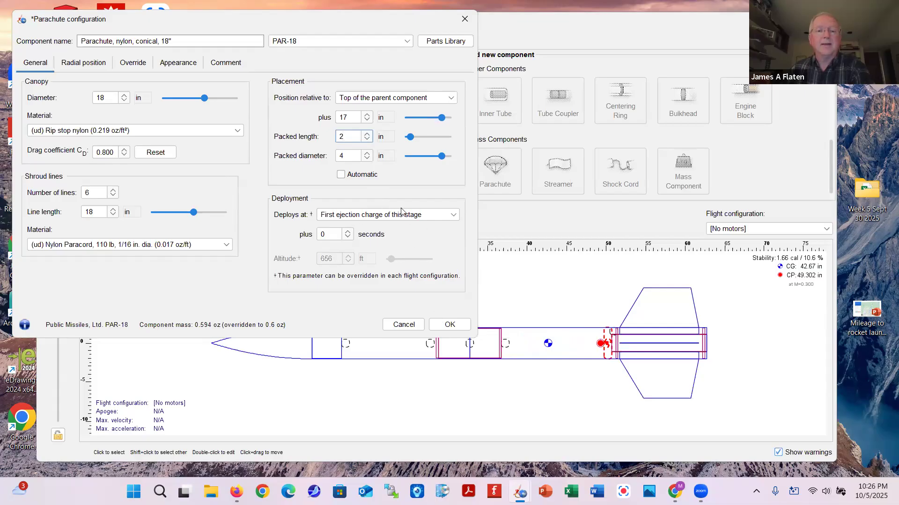
{"action": "left_click", "coordinate": [449, 325]}
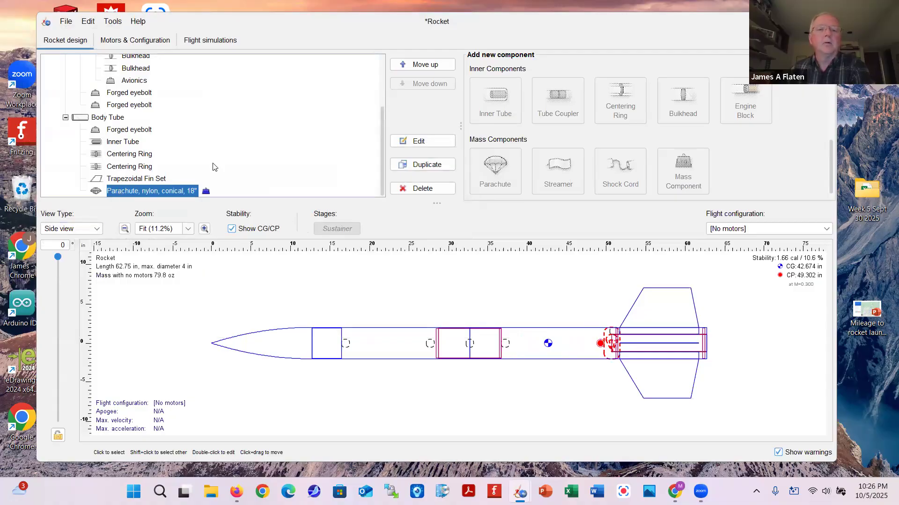
{"action": "double_click", "coordinate": [118, 192]}
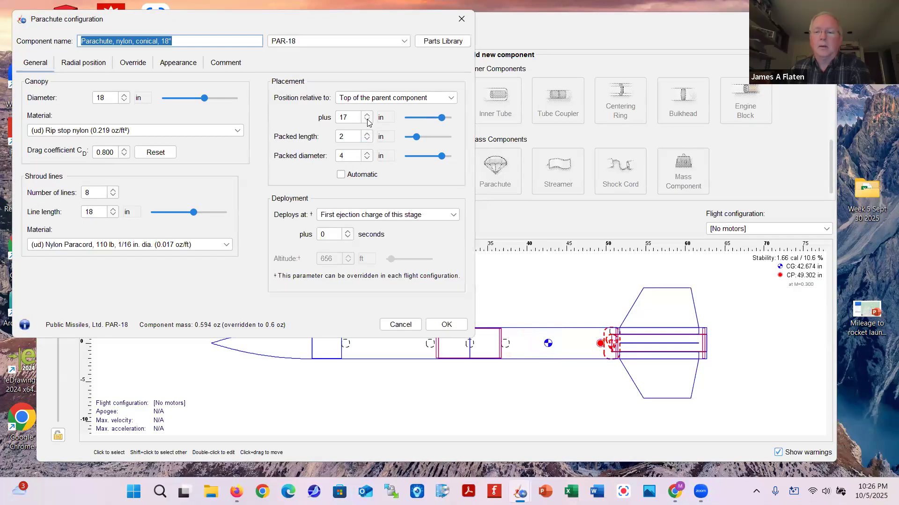
{"action": "left_click", "coordinate": [368, 121]}
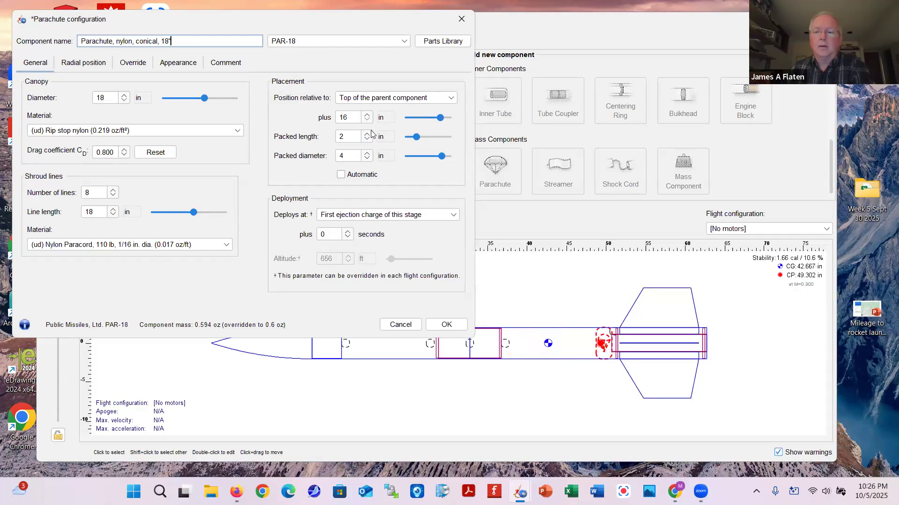
{"action": "left_click", "coordinate": [446, 324]}
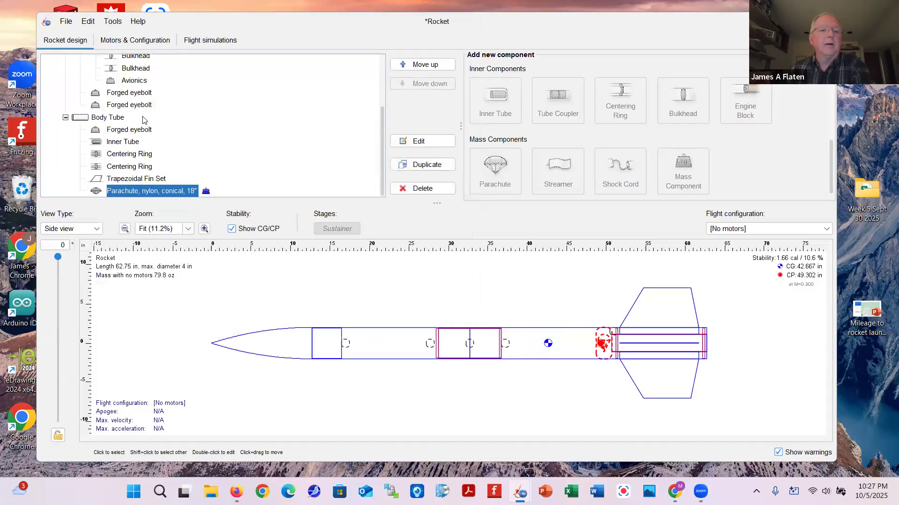
{"action": "left_click", "coordinate": [108, 117]}
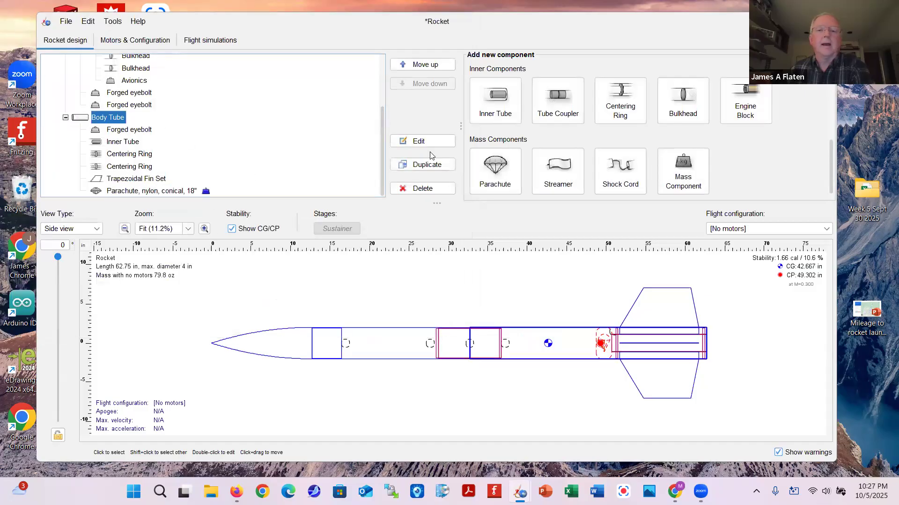
{"action": "left_click", "coordinate": [614, 167]}
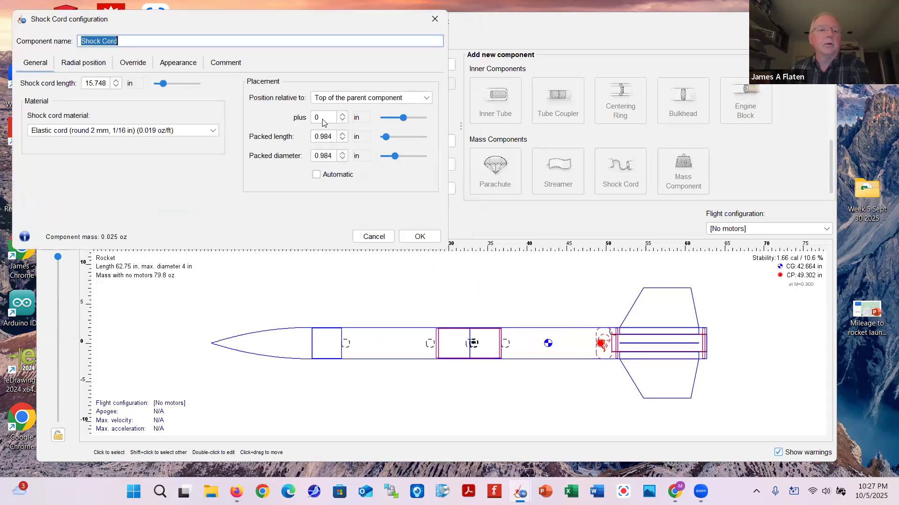
Make the shock cord 15 ft of Tubular nylon (14 mm)
{"action": "left_click", "coordinate": [135, 83]}
{"action": "left_click", "coordinate": [150, 169]}
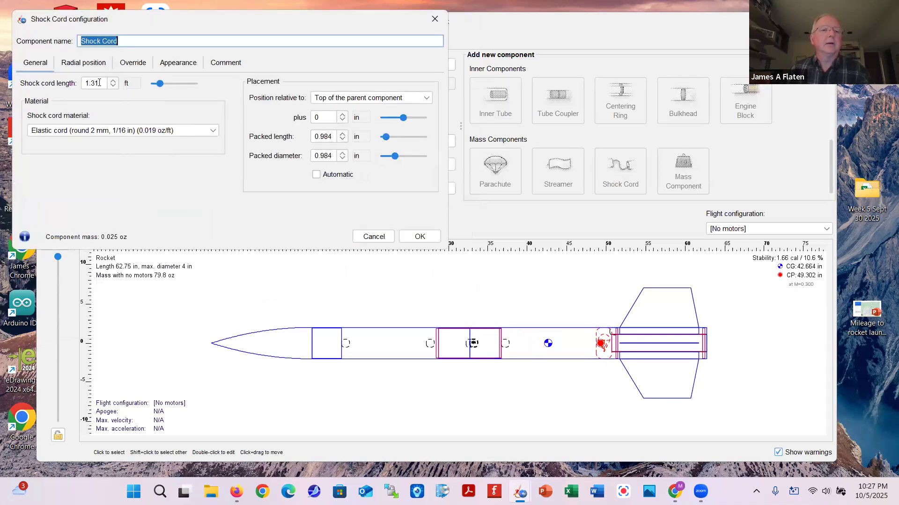
{"action": "left_click", "coordinate": [98, 83]}
{"action": "type", "text": "15"}
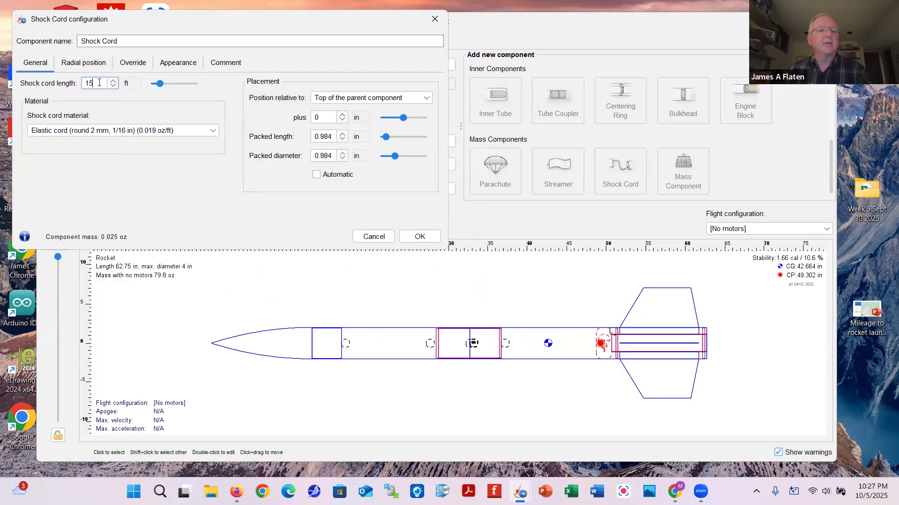
{"action": "left_click", "coordinate": [212, 131]}
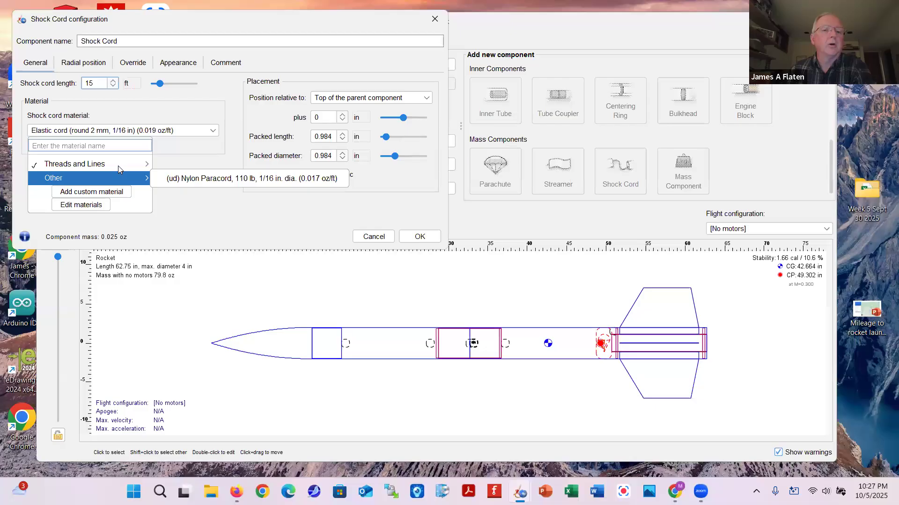
{"action": "mouse_move", "coordinate": [118, 165]}
{"action": "scroll", "coordinate": [219, 201], "scroll_direction": "down", "scroll_amount": 3}
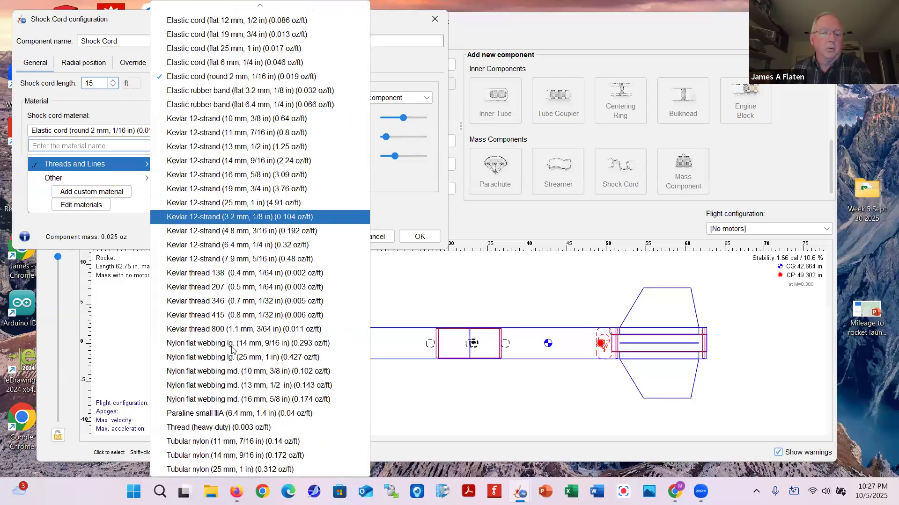
{"action": "left_click", "coordinate": [230, 456]}
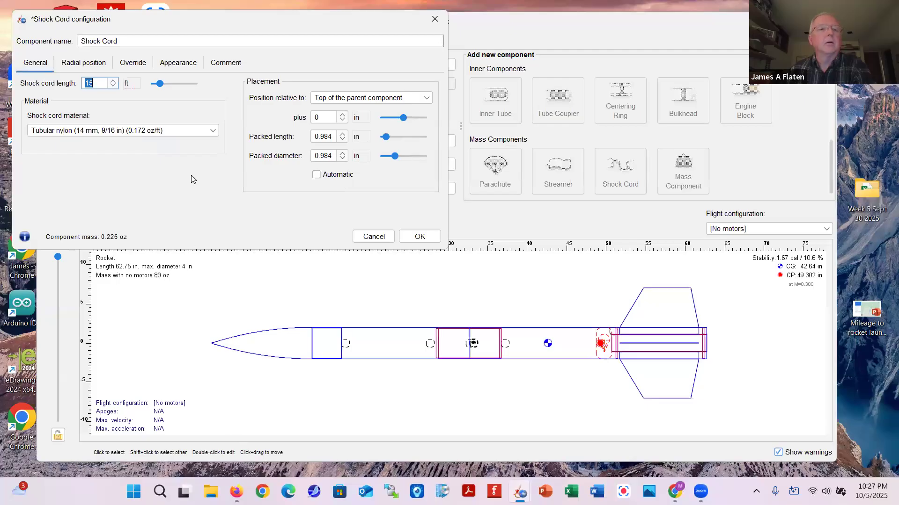
Pack the shock cord 4 in diameter by 3 in long, 13 in below the tube top
{"action": "left_click", "coordinate": [332, 156]}
{"action": "type", "text": "4"}
{"action": "left_click", "coordinate": [333, 136]}
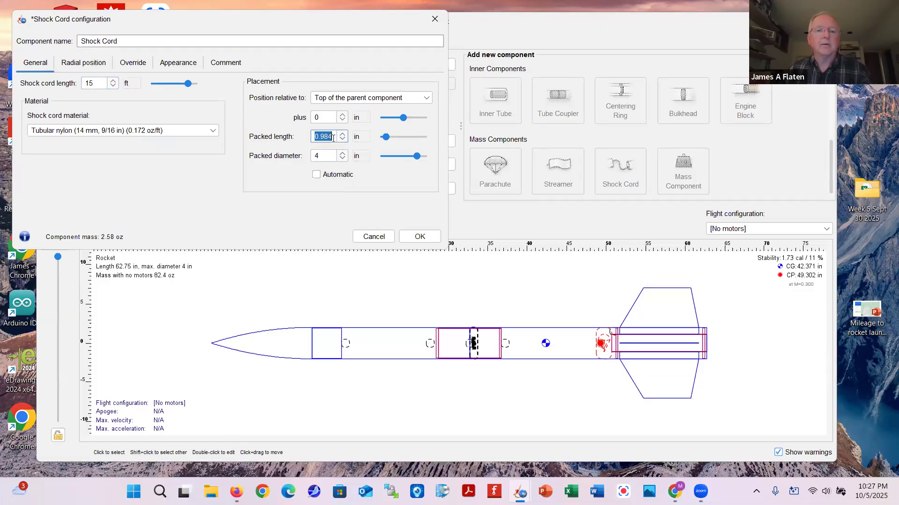
{"action": "type", "text": "3"}
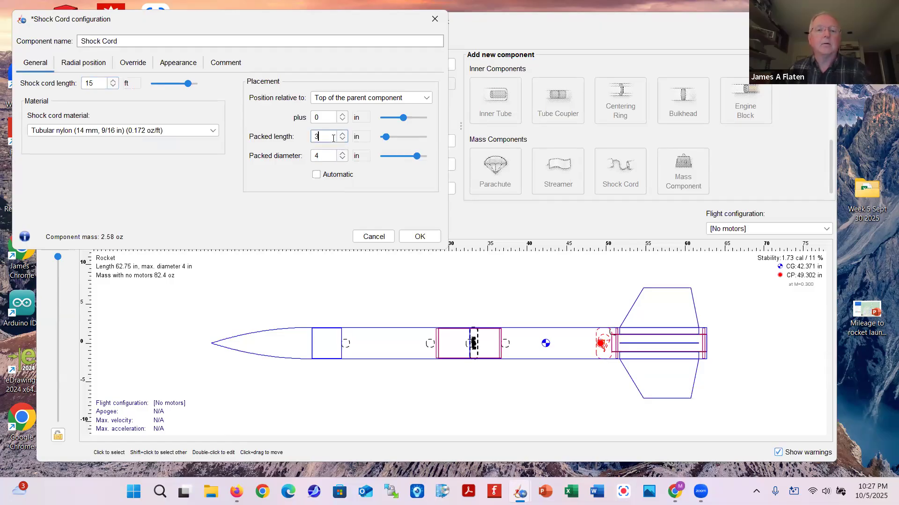
{"action": "left_click", "coordinate": [342, 115]}
{"action": "left_click", "coordinate": [342, 120]}
{"action": "left_click", "coordinate": [342, 120]}
{"action": "left_click", "coordinate": [342, 115]}
{"action": "left_click", "coordinate": [342, 115]}
{"action": "left_click", "coordinate": [342, 115]}
{"action": "left_click", "coordinate": [342, 115]}
{"action": "left_click", "coordinate": [343, 114]}
{"action": "left_click", "coordinate": [343, 114]}
{"action": "left_click", "coordinate": [342, 115]}
{"action": "left_click", "coordinate": [342, 116]}
{"action": "left_click", "coordinate": [342, 115]}
{"action": "left_click", "coordinate": [342, 116]}
{"action": "left_click", "coordinate": [342, 115]}
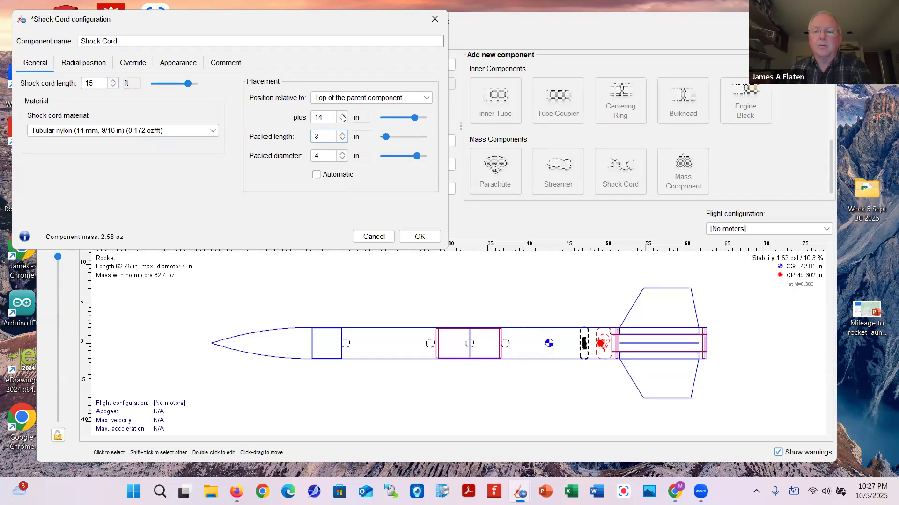
{"action": "left_click", "coordinate": [410, 237]}
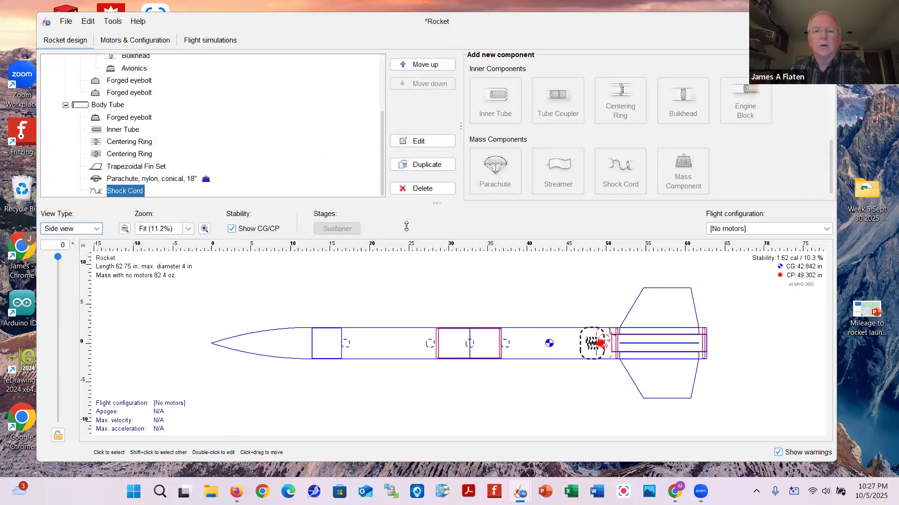
{"action": "double_click", "coordinate": [117, 192]}
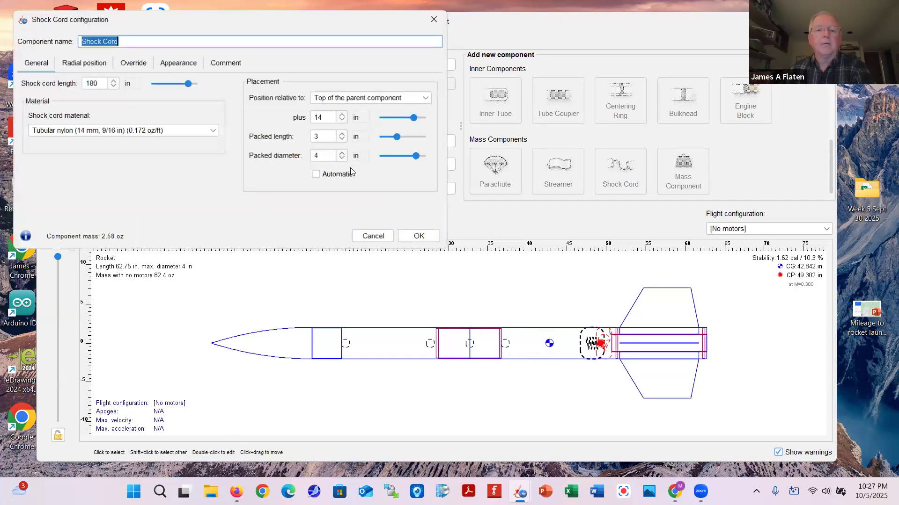
{"action": "left_click", "coordinate": [341, 121]}
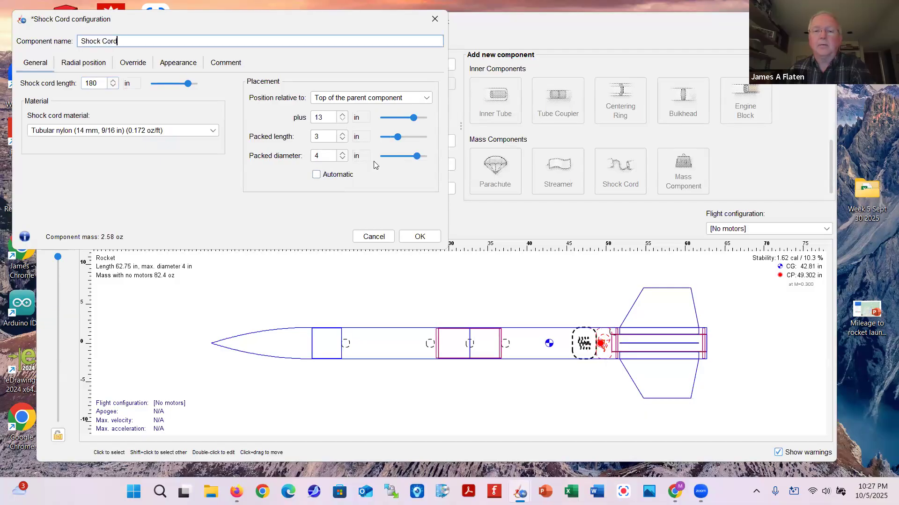
{"action": "left_click", "coordinate": [420, 237]}
{"action": "scroll", "coordinate": [151, 147], "scroll_direction": "up", "scroll_amount": 3}
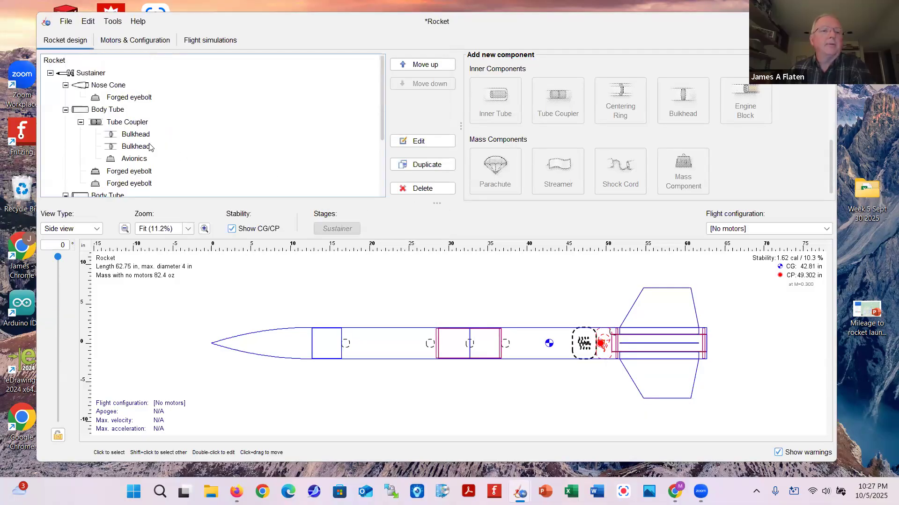
Add a parachute using the 48-inch PAR-48 preset instead of PAR-18
{"action": "left_click", "coordinate": [495, 167]}
{"action": "scroll", "coordinate": [389, 257], "scroll_direction": "down", "scroll_amount": 15}
{"action": "scroll", "coordinate": [384, 255], "scroll_direction": "down", "scroll_amount": 20}
{"action": "scroll", "coordinate": [384, 255], "scroll_direction": "down", "scroll_amount": 3}
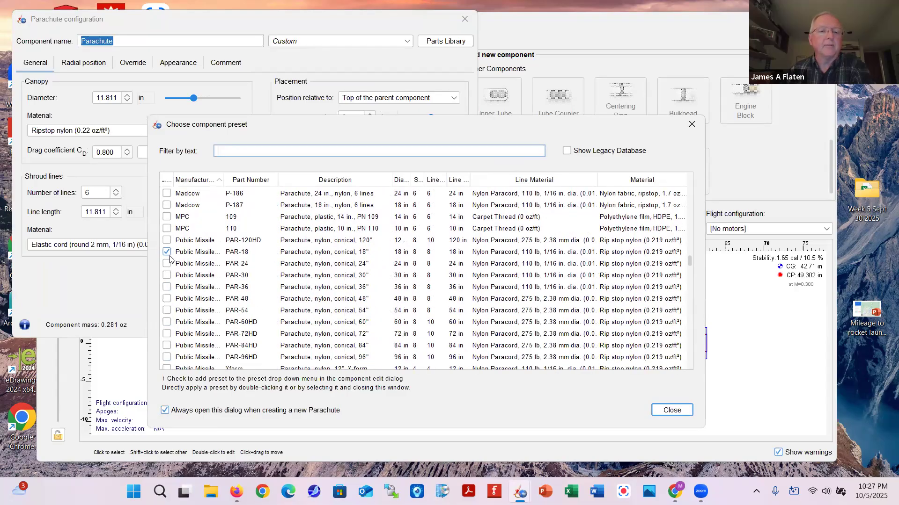
{"action": "left_click", "coordinate": [167, 253]}
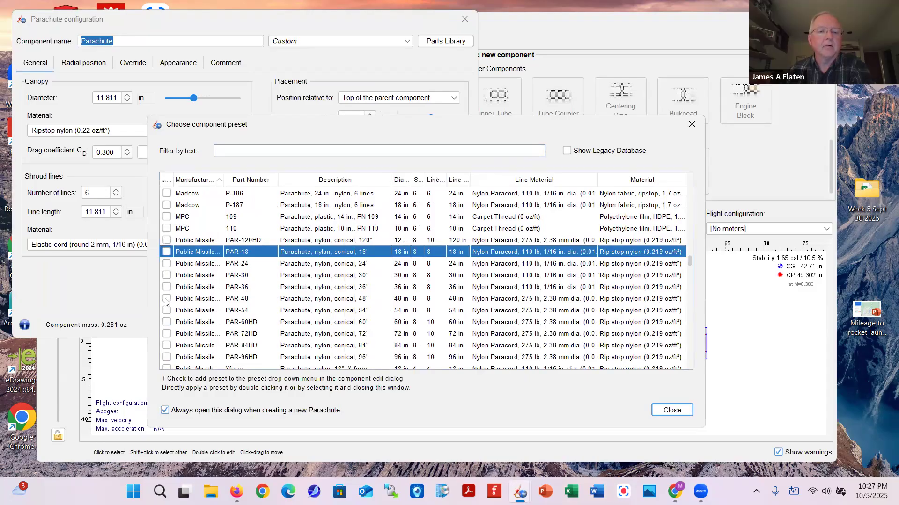
{"action": "left_click", "coordinate": [166, 300]}
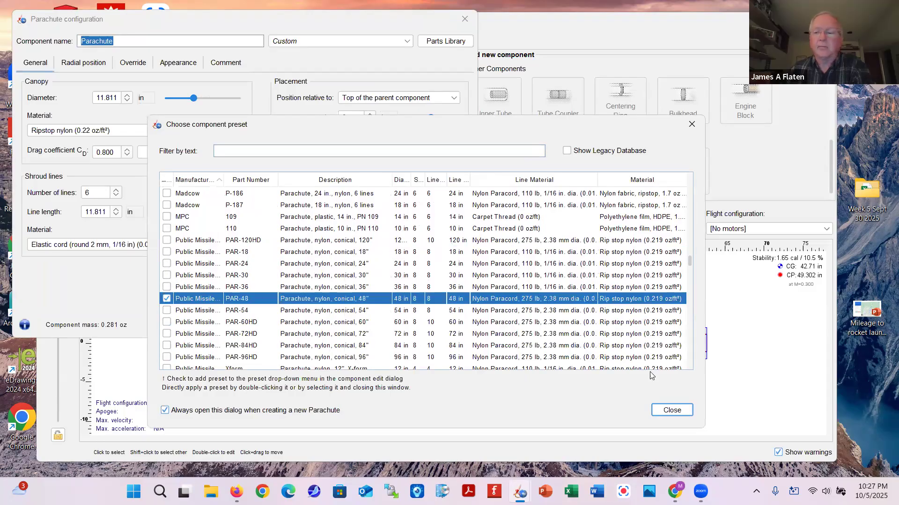
{"action": "left_click", "coordinate": [672, 411]}
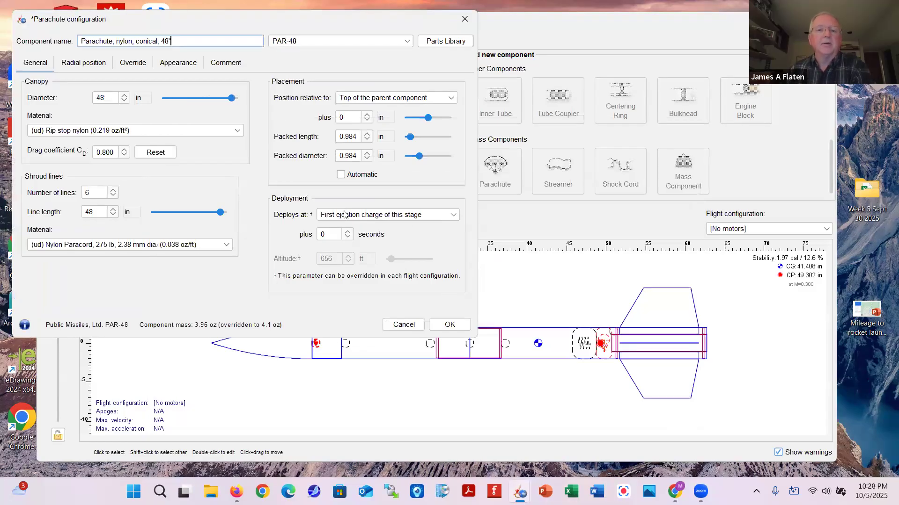
Pack the PAR-48 at 4 in by 4 in and place it 11 in down
{"action": "double_click", "coordinate": [350, 157]}
{"action": "type", "text": "4"}
{"action": "double_click", "coordinate": [357, 137]}
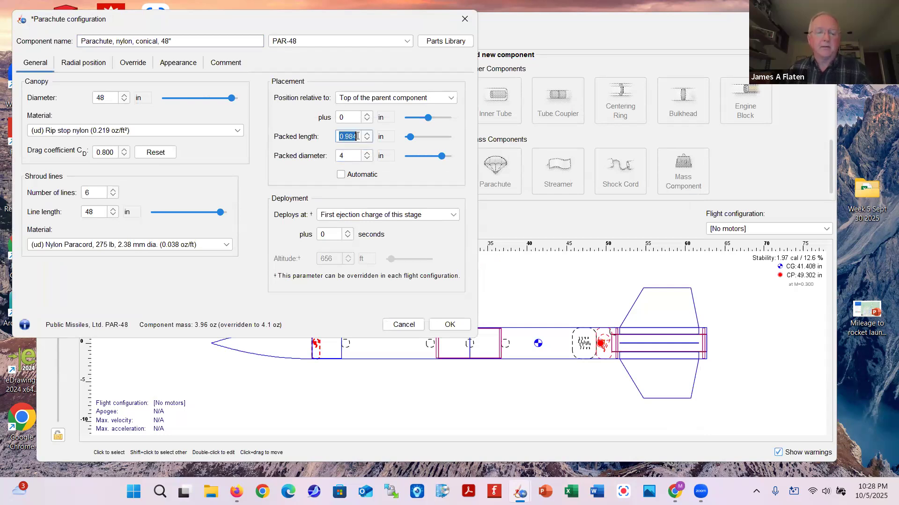
{"action": "type", "text": "4"}
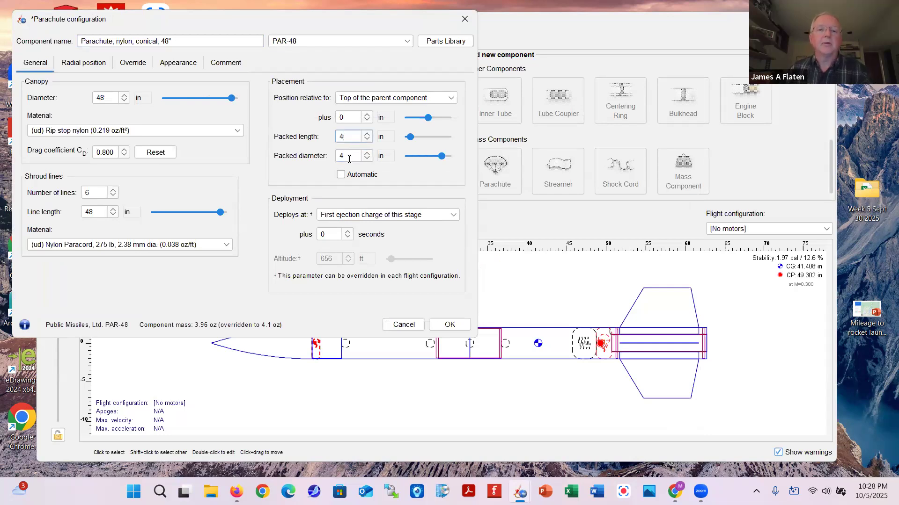
{"action": "double_click", "coordinate": [358, 119]}
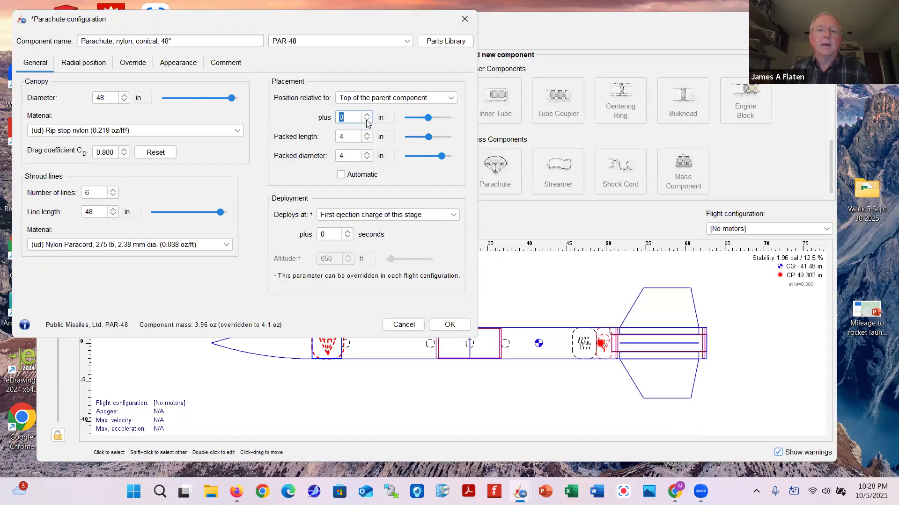
{"action": "left_click", "coordinate": [366, 121]}
{"action": "left_click", "coordinate": [366, 120]}
{"action": "left_click", "coordinate": [366, 115]}
{"action": "left_click", "coordinate": [366, 116]}
{"action": "left_click", "coordinate": [366, 115]}
{"action": "left_click", "coordinate": [366, 115]}
{"action": "left_click", "coordinate": [366, 115]}
{"action": "left_click", "coordinate": [366, 115]}
{"action": "left_click", "coordinate": [366, 115]}
{"action": "left_click", "coordinate": [366, 116]}
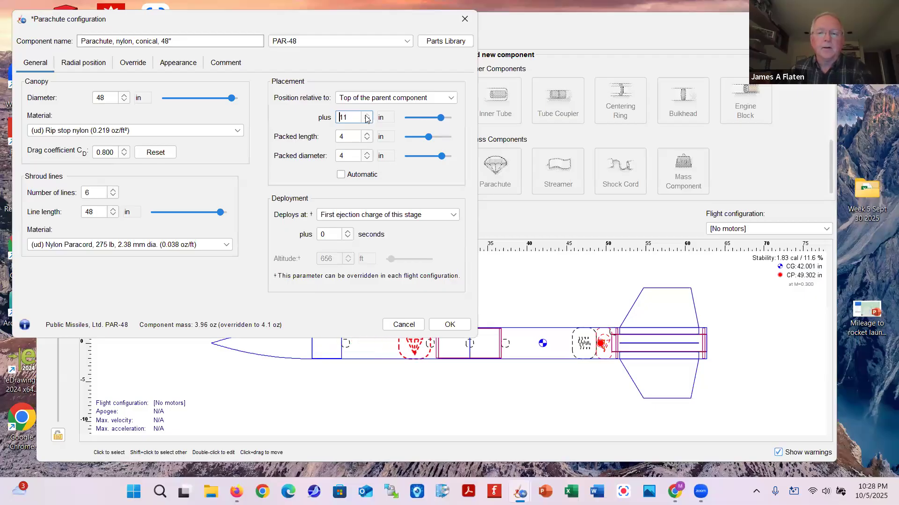
{"action": "left_click", "coordinate": [448, 326]}
Copy the aft shock cord into the forward body tube after the 48 in parachute, 8 in down
{"action": "scroll", "coordinate": [229, 145], "scroll_direction": "down", "scroll_amount": 3}
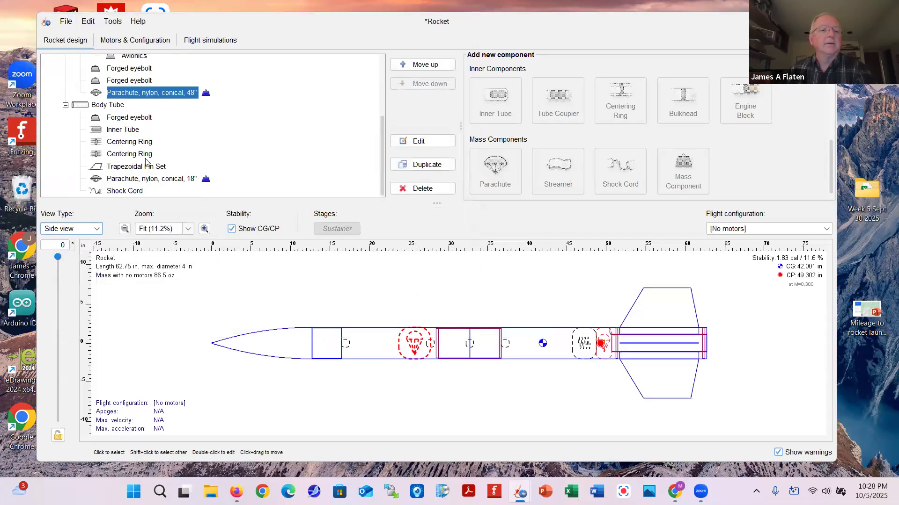
{"action": "left_click", "coordinate": [120, 192]}
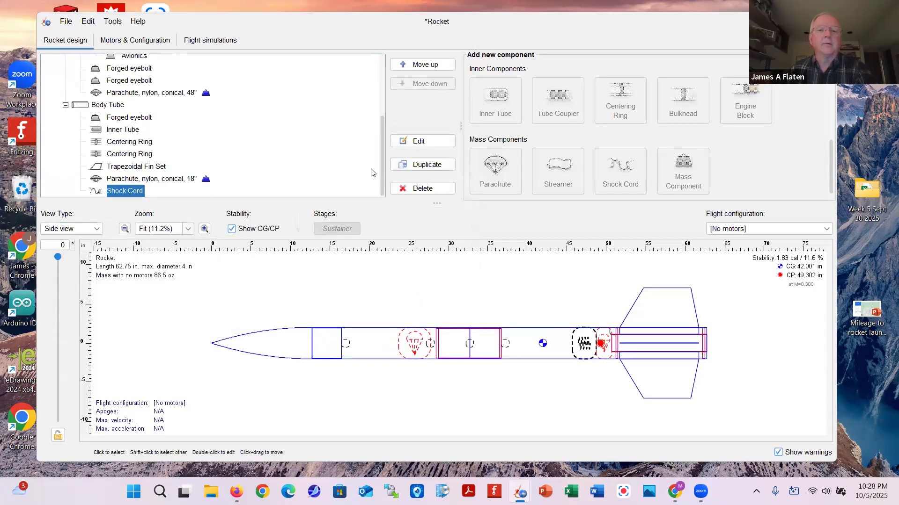
{"action": "left_click", "coordinate": [416, 164]}
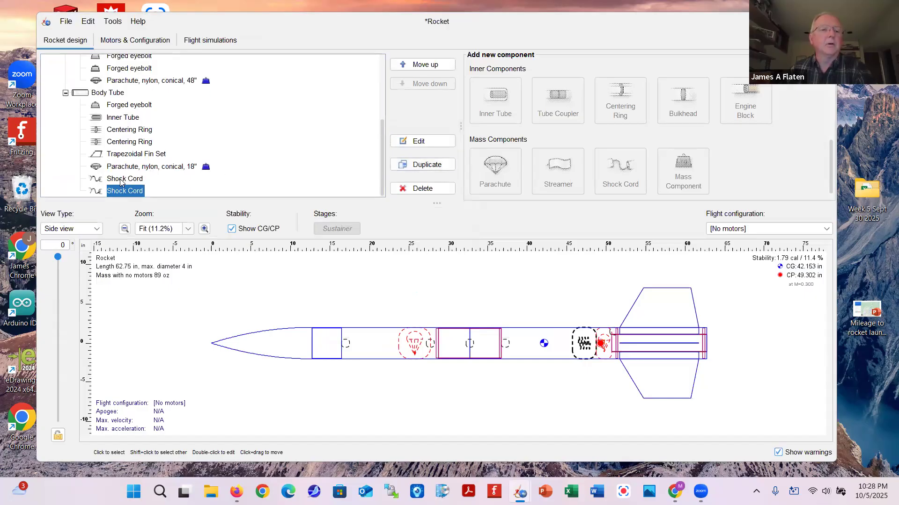
{"action": "left_click", "coordinate": [120, 180]}
{"action": "left_click_drag", "start_coordinate": [99, 181], "coordinate": [119, 90]}
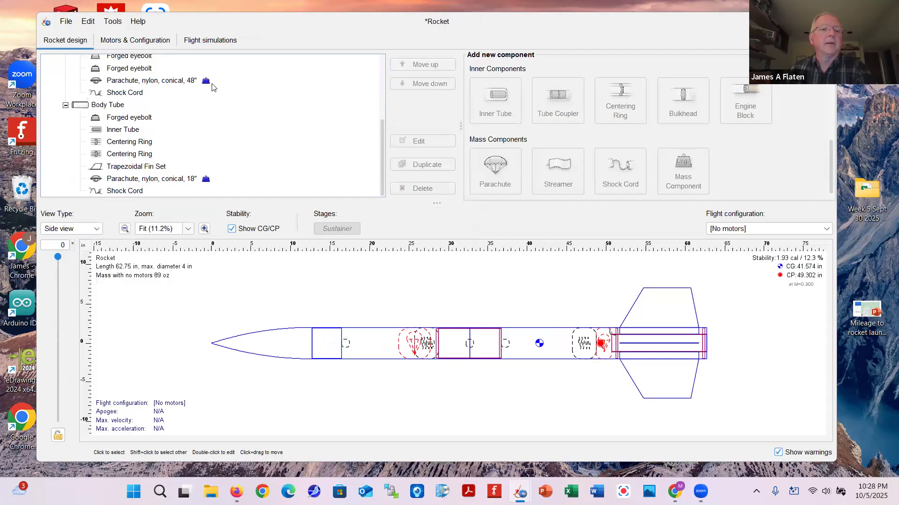
{"action": "left_click", "coordinate": [415, 141]}
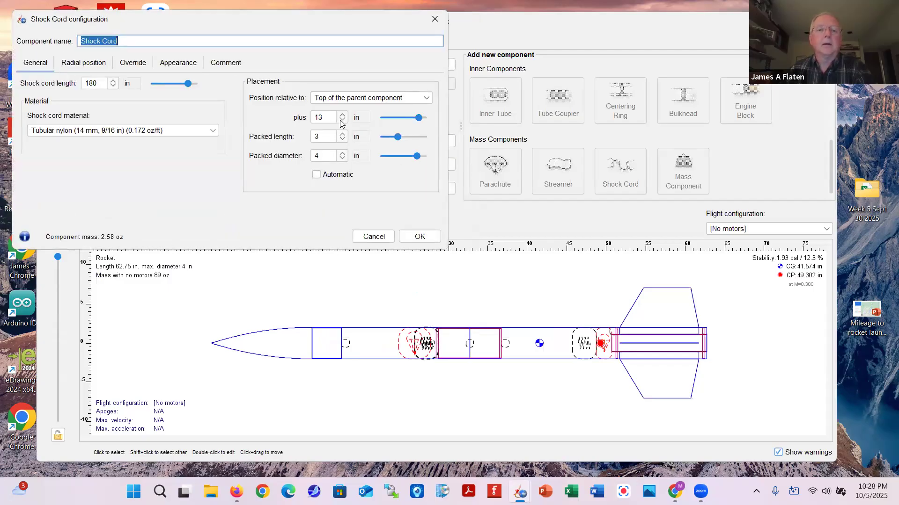
{"action": "left_click", "coordinate": [341, 121]}
{"action": "left_click", "coordinate": [341, 120]}
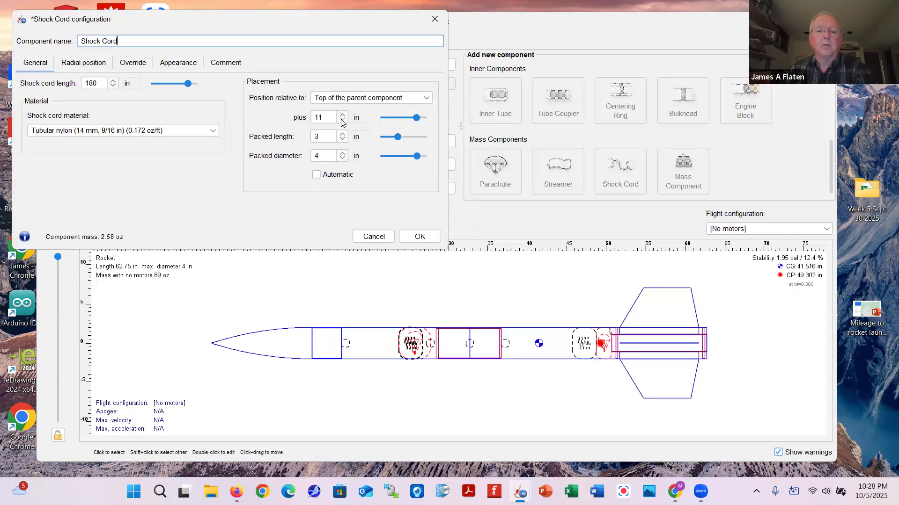
{"action": "left_click", "coordinate": [342, 120]}
{"action": "left_click", "coordinate": [342, 120]}
{"action": "left_click", "coordinate": [341, 121]}
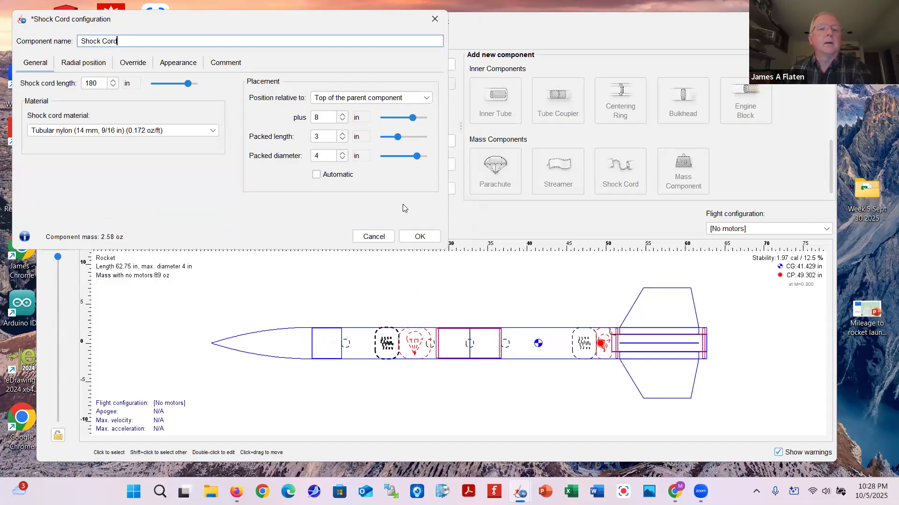
{"action": "left_click", "coordinate": [421, 237]}
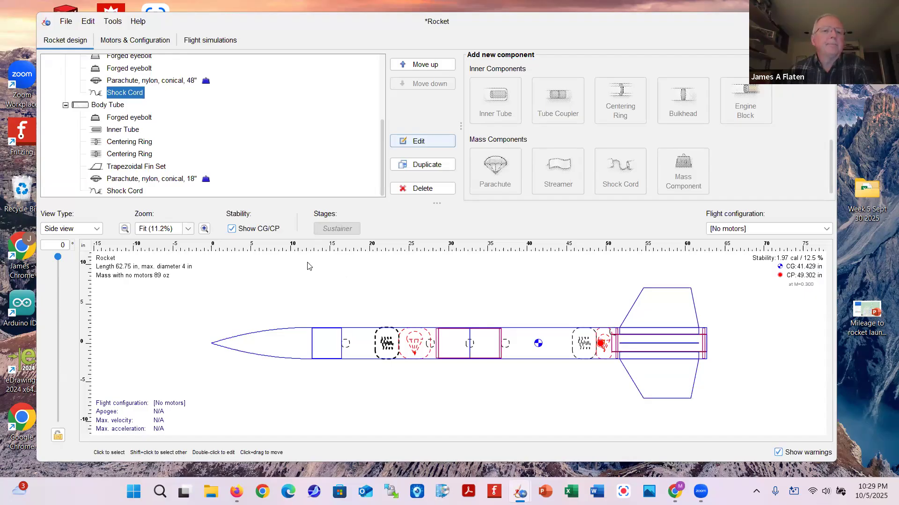
Create a new motor configuration, turning off the mount length and diameter motor filters
{"action": "left_click", "coordinate": [131, 42]}
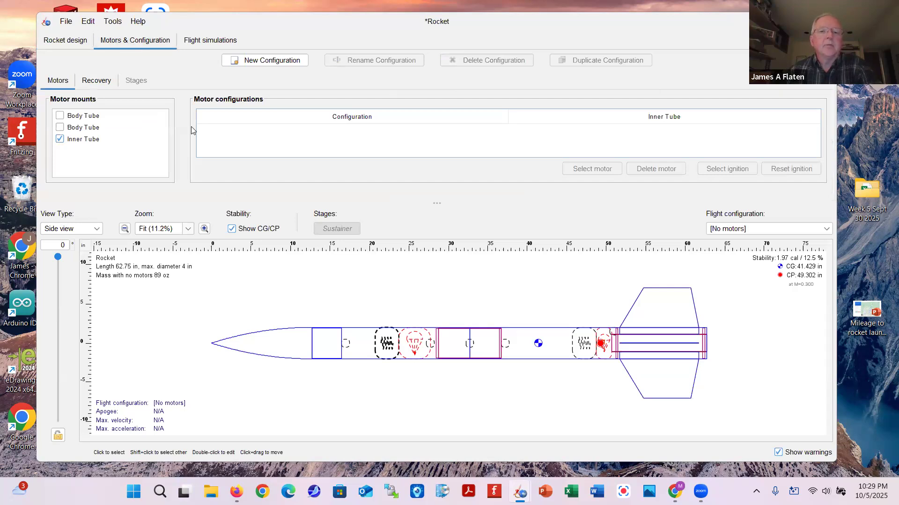
{"action": "left_click", "coordinate": [273, 64]}
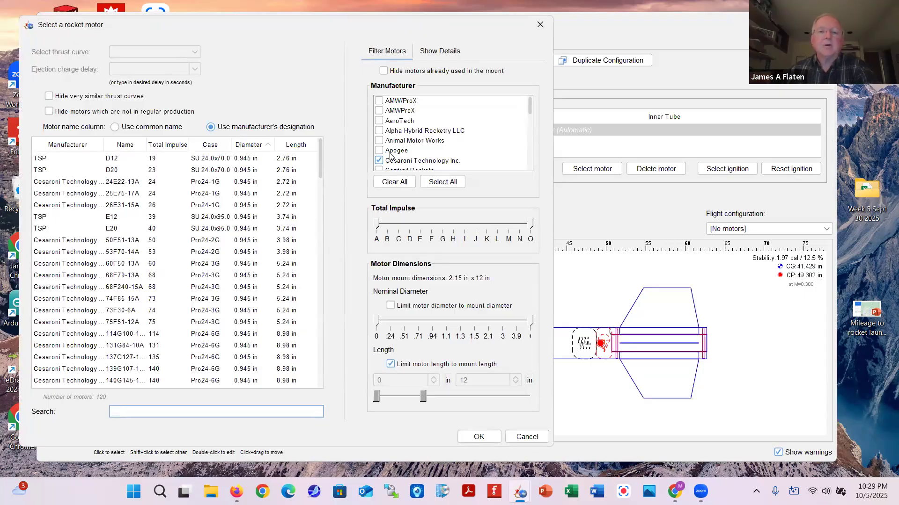
{"action": "left_click", "coordinate": [380, 121]}
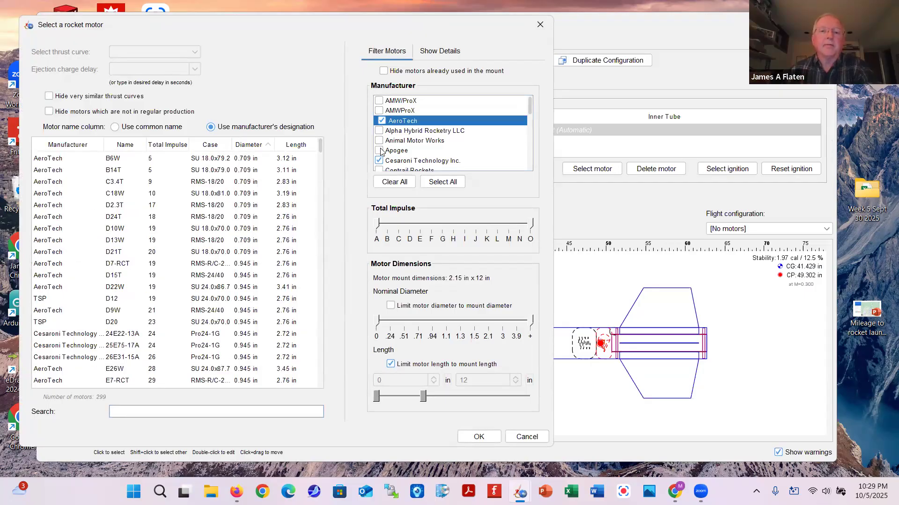
{"action": "left_click", "coordinate": [381, 121]}
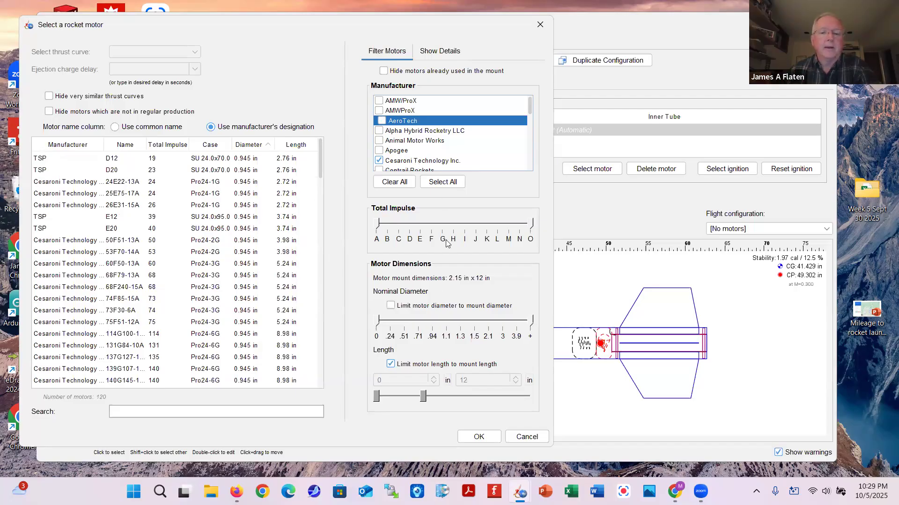
{"action": "left_click", "coordinate": [391, 365]}
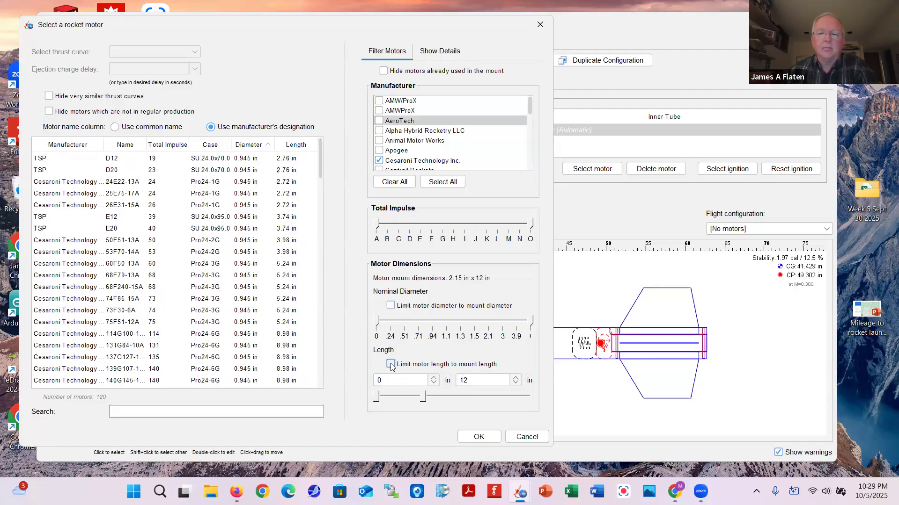
{"action": "left_click", "coordinate": [392, 307]}
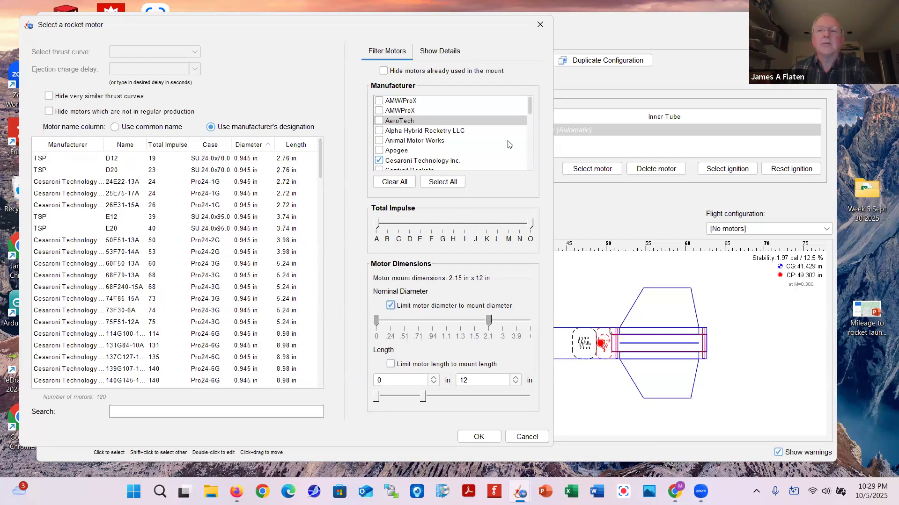
{"action": "mouse_move", "coordinate": [529, 118]}
{"action": "left_mouse_down"}
{"action": "mouse_move", "coordinate": [529, 142]}
{"action": "mouse_move", "coordinate": [529, 107]}
{"action": "left_mouse_up"}
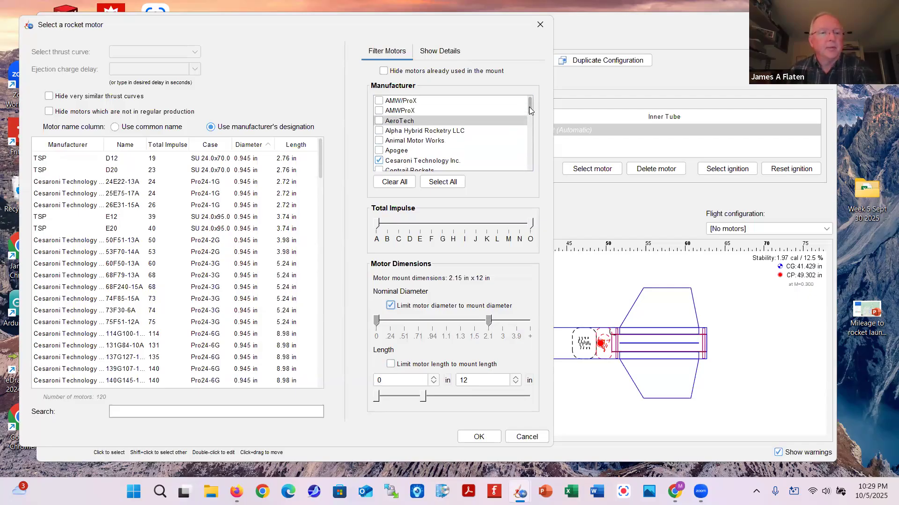
{"action": "left_click", "coordinate": [389, 307]}
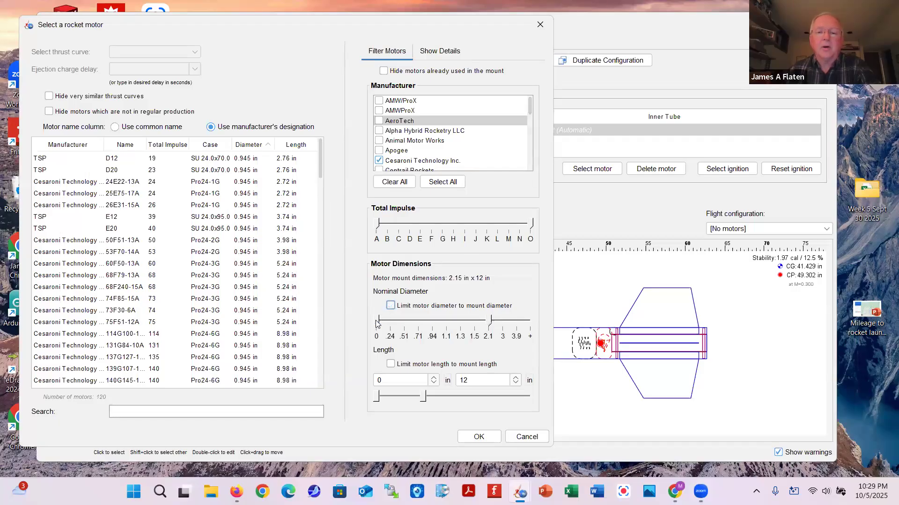
Narrow diameters to about 2.1 in and choose Cesaroni 806J240-16A with a 6 s delay
{"action": "left_click_drag", "start_coordinate": [377, 321], "coordinate": [486, 324]}
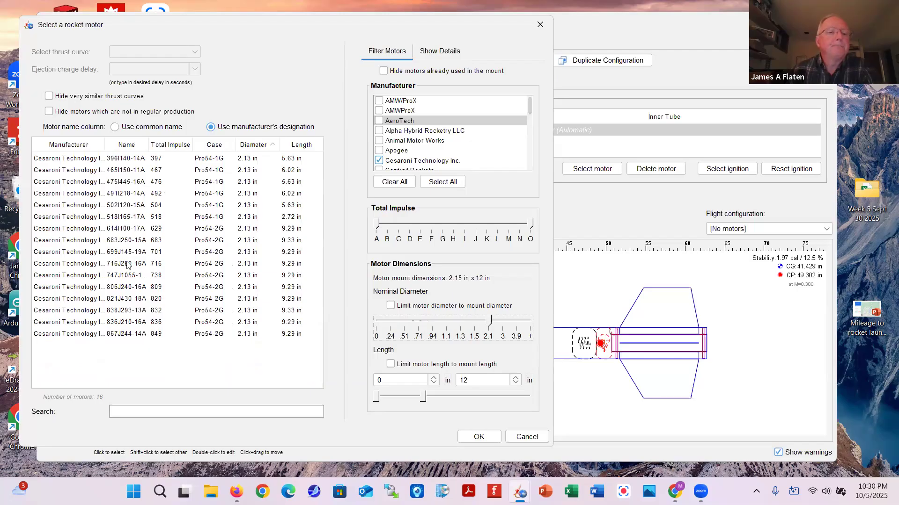
{"action": "left_click", "coordinate": [122, 288]}
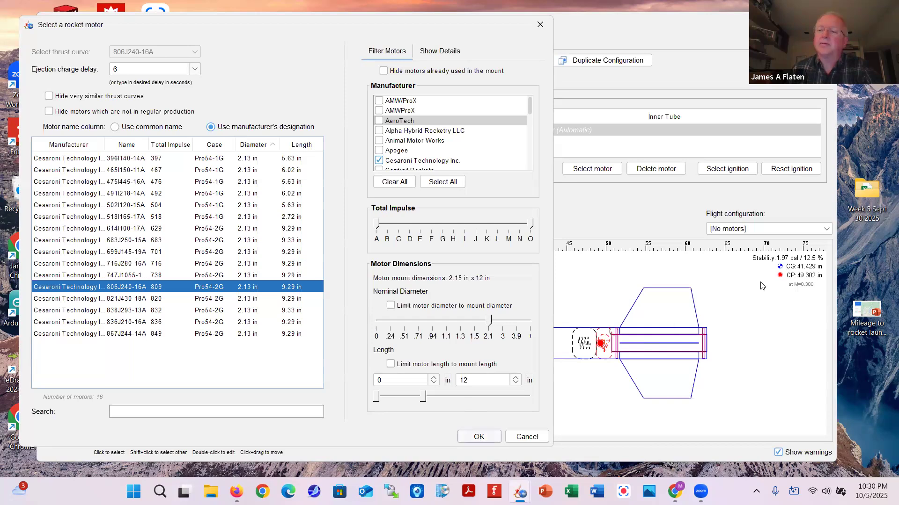
{"action": "left_click", "coordinate": [479, 437]}
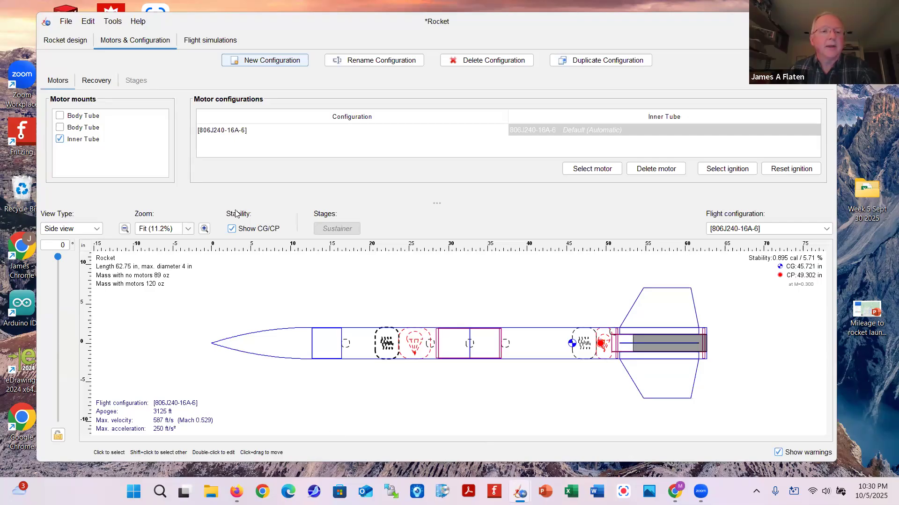
Add a mass component inside the nose cone
{"action": "left_click", "coordinate": [66, 41]}
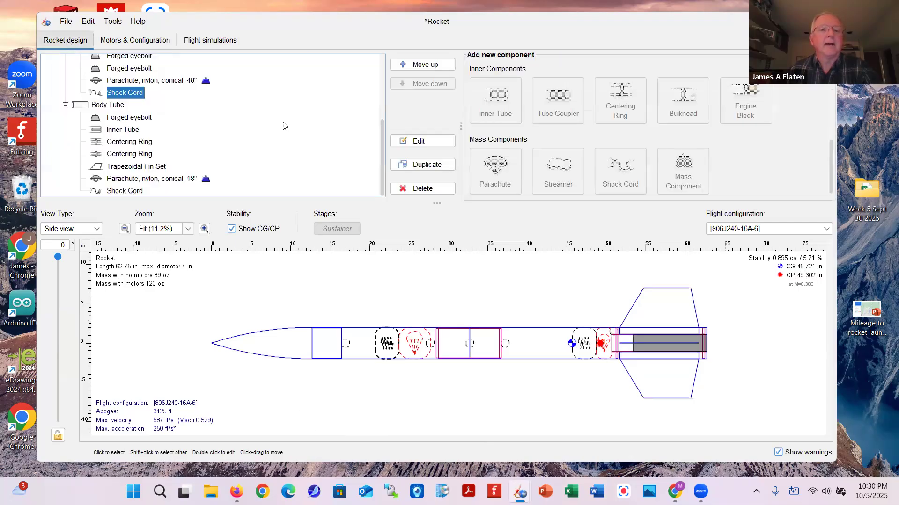
{"action": "scroll", "coordinate": [373, 100], "scroll_direction": "up", "scroll_amount": 1}
{"action": "scroll", "coordinate": [373, 99], "scroll_direction": "up", "scroll_amount": 5}
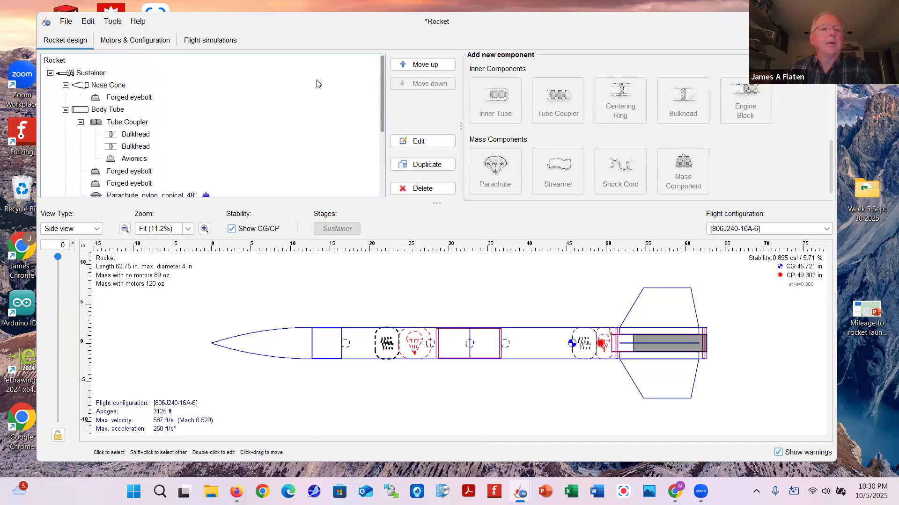
{"action": "left_click", "coordinate": [92, 86]}
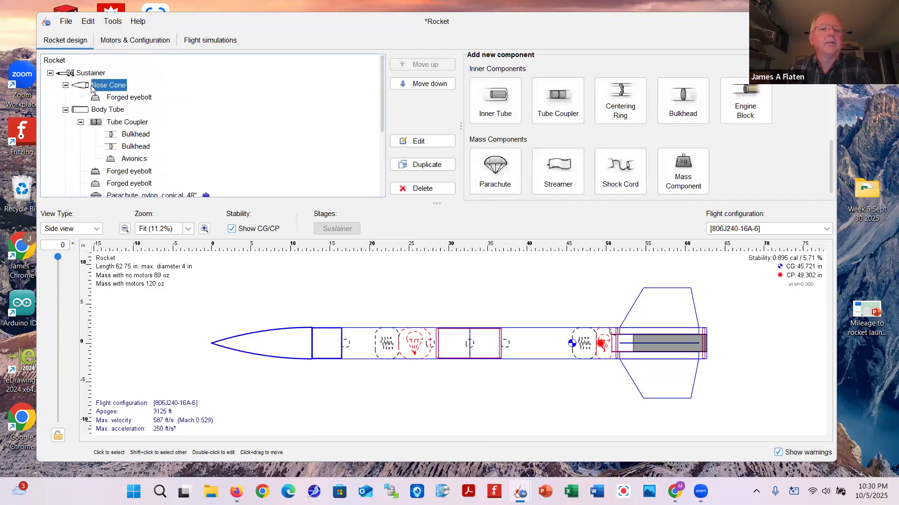
{"action": "left_click", "coordinate": [682, 173]}
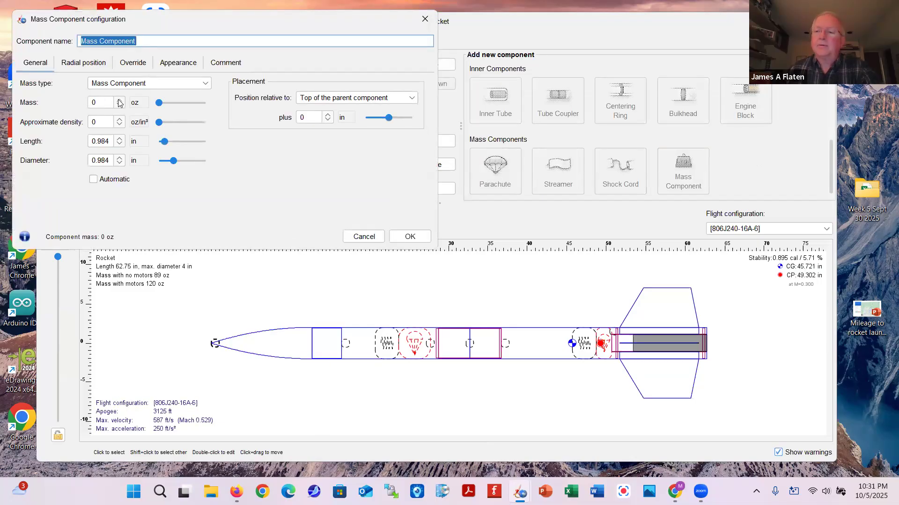
Raise the mass to 6 oz and place it 3 in behind the nose-cone tip
{"action": "left_click", "coordinate": [119, 101]}
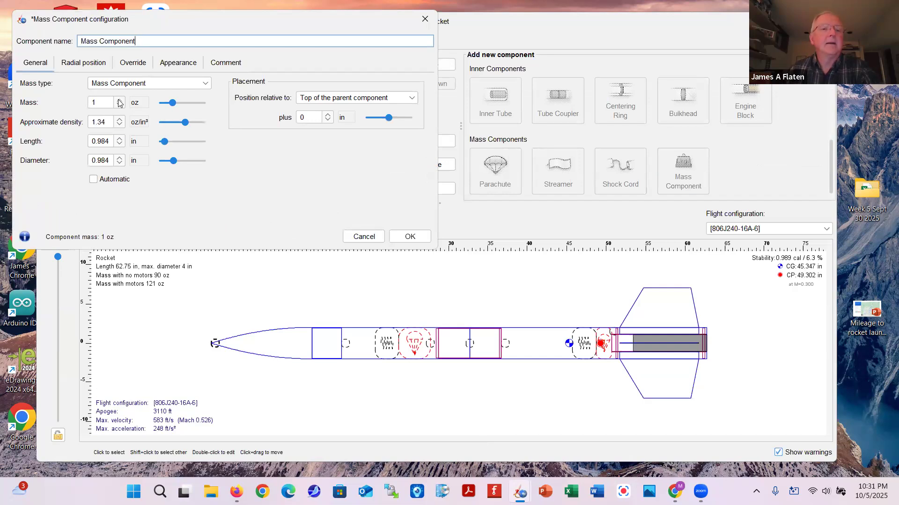
{"action": "left_click", "coordinate": [119, 100]}
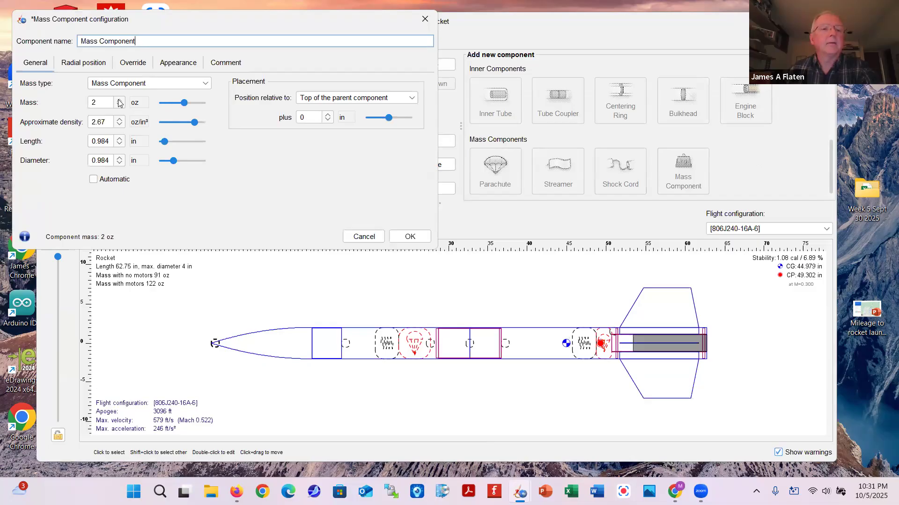
{"action": "left_click", "coordinate": [119, 100]}
{"action": "left_click", "coordinate": [119, 100]}
{"action": "left_click", "coordinate": [119, 100]}
{"action": "left_click", "coordinate": [119, 100]}
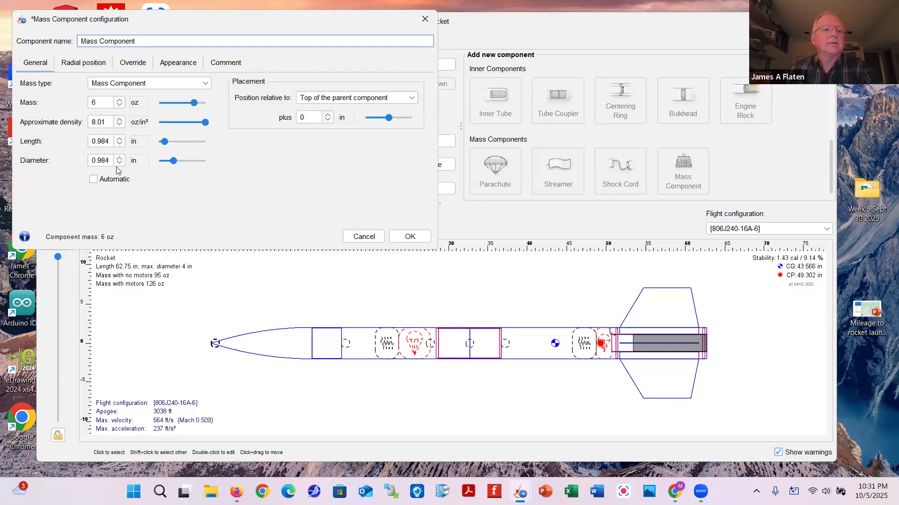
{"action": "left_click", "coordinate": [328, 115]}
{"action": "left_click", "coordinate": [328, 116]}
{"action": "left_click", "coordinate": [328, 115]}
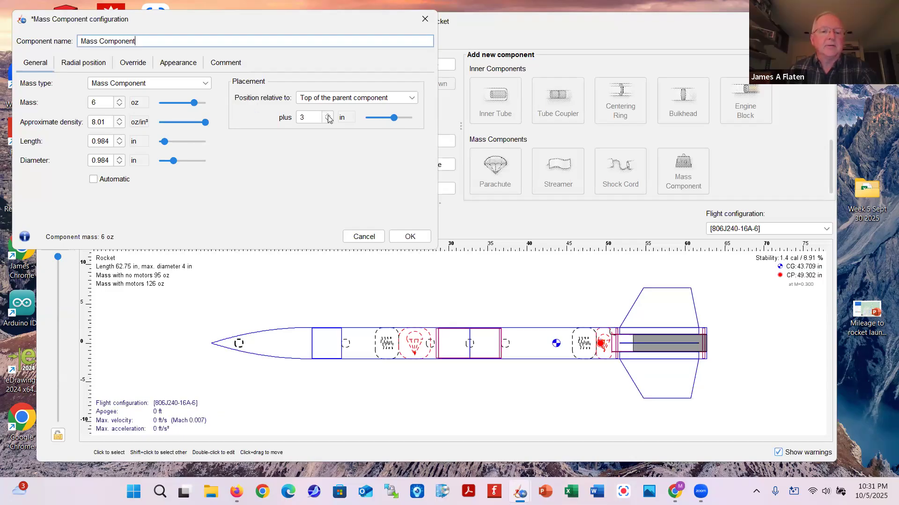
Give the mass a 2 in diameter and 2 in length, raise it to 8 oz, and confirm
{"action": "left_click", "coordinate": [112, 159]}
{"action": "type", "text": "2"}
{"action": "left_click", "coordinate": [109, 142]}
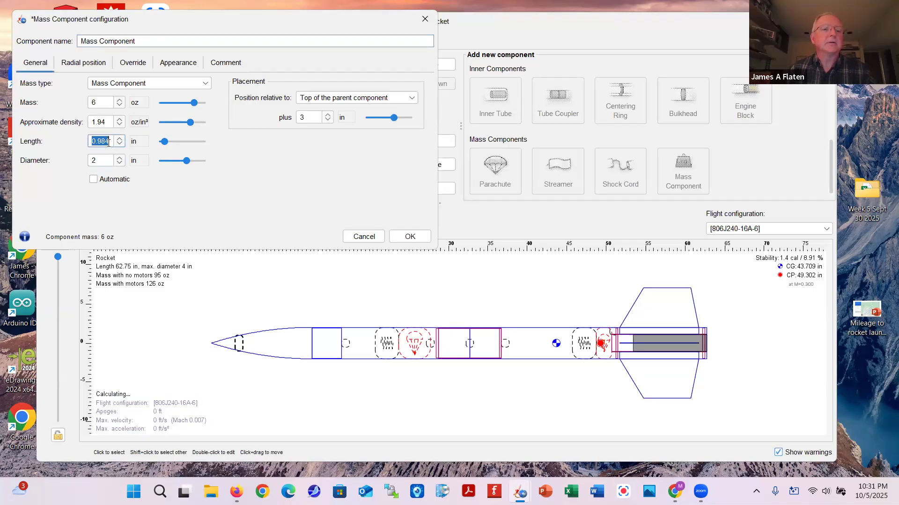
{"action": "type", "text": "2"}
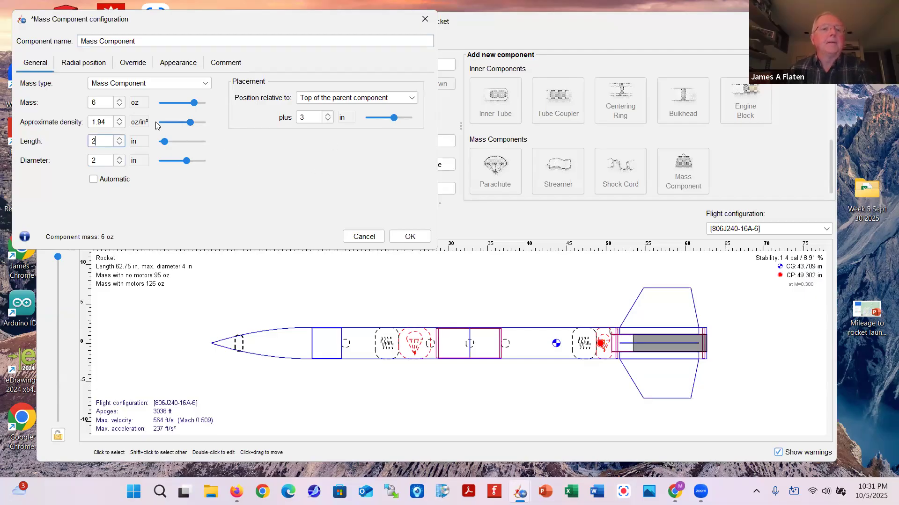
{"action": "left_click", "coordinate": [99, 103]}
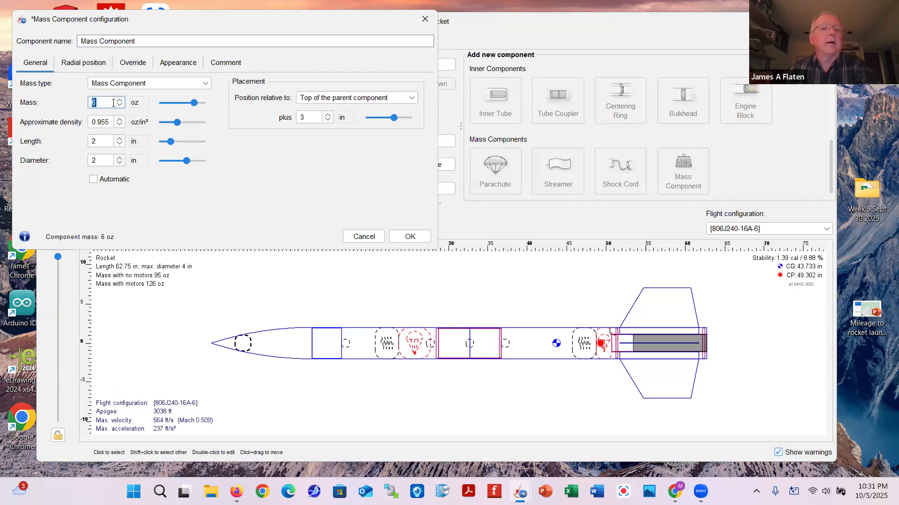
{"action": "left_click", "coordinate": [120, 100]}
{"action": "left_click", "coordinate": [119, 100]}
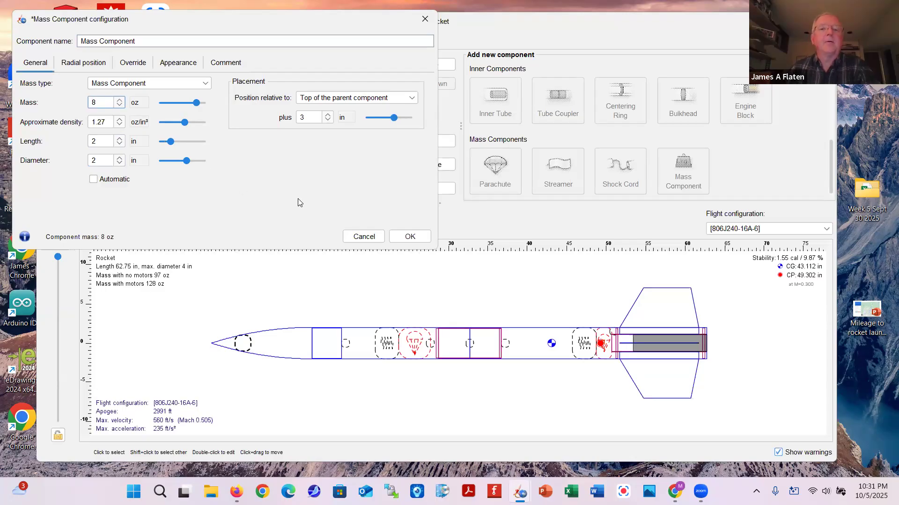
{"action": "left_click", "coordinate": [410, 237]}
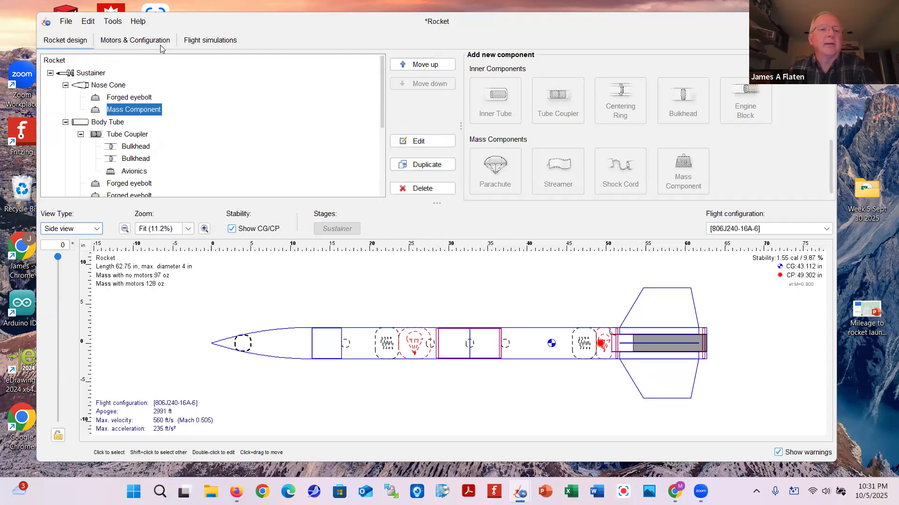
{"action": "left_click", "coordinate": [209, 41]}
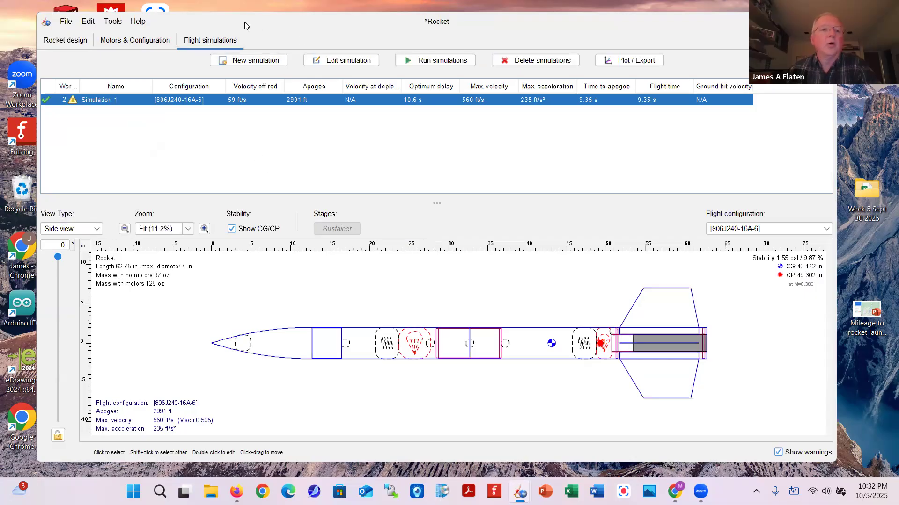
Create Simulation 2 with the default launch conditions and run it to a 3009 ft apogee
{"action": "left_click_drag", "start_coordinate": [244, 26], "coordinate": [218, 26]}
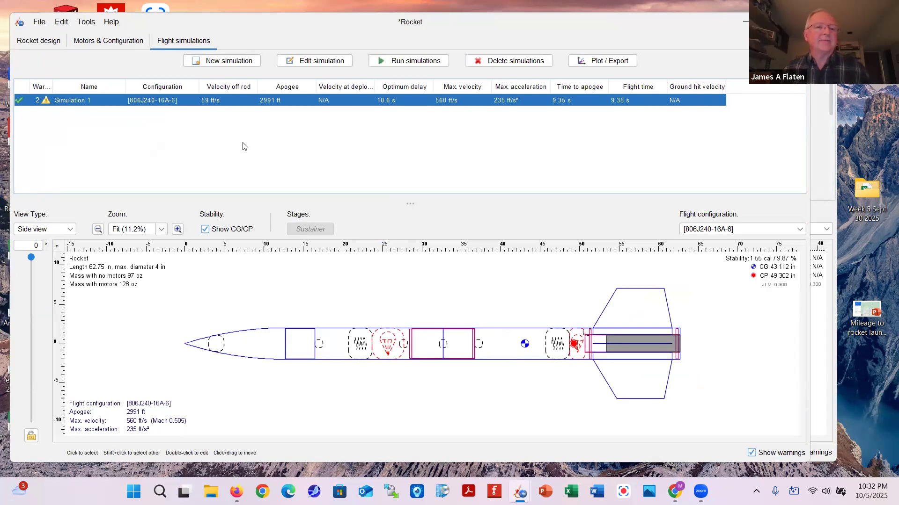
{"action": "left_click", "coordinate": [221, 62]}
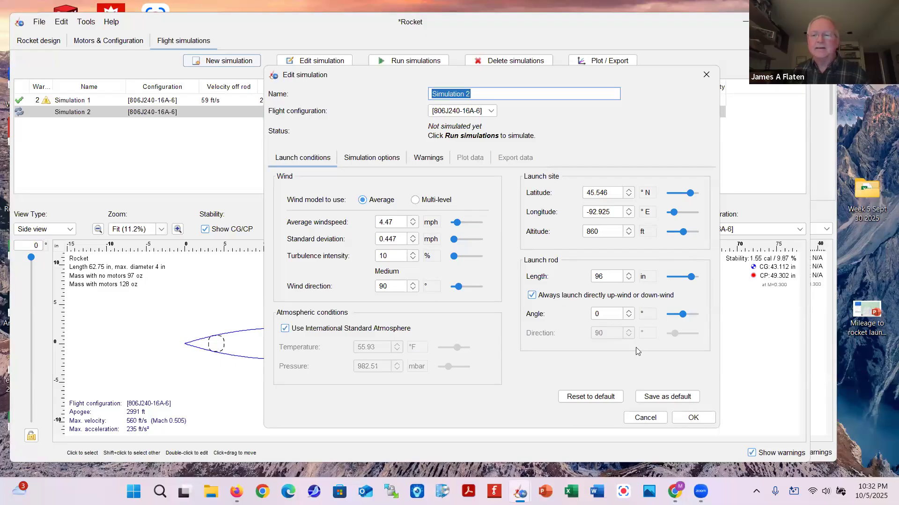
{"action": "left_click", "coordinate": [688, 418]}
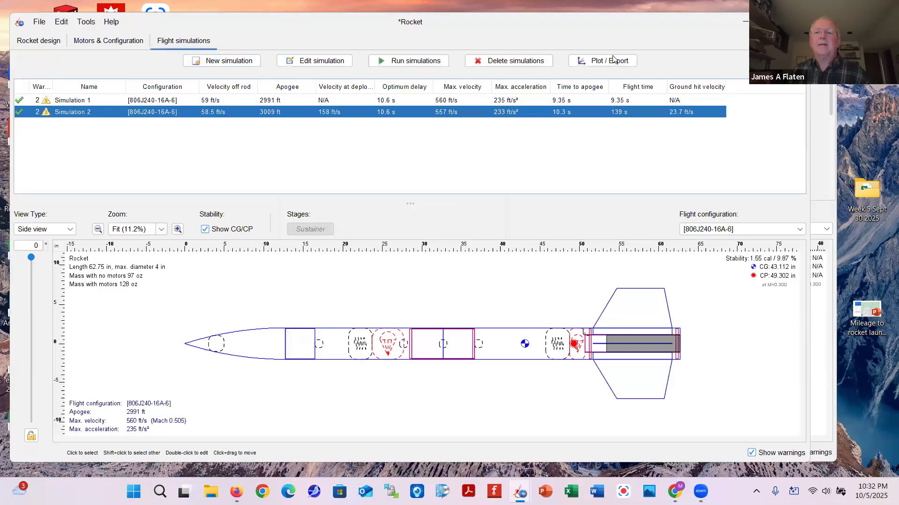
Plot Simulation 2's flight data with Lateral distance added as a fourth quantity
{"action": "left_click", "coordinate": [604, 63]}
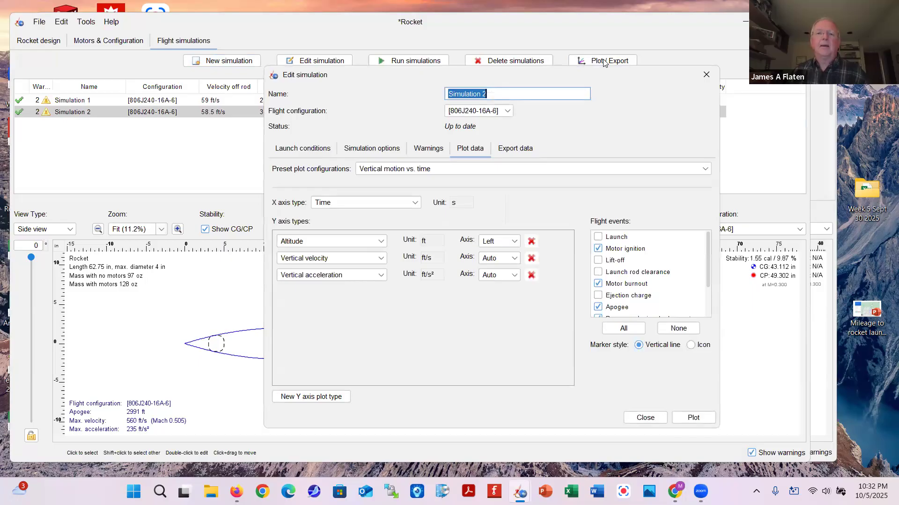
{"action": "left_click", "coordinate": [312, 399]}
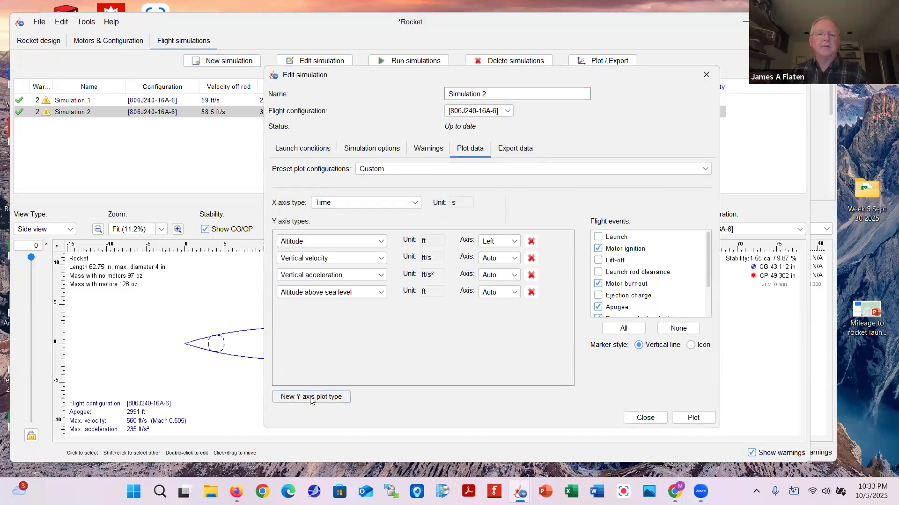
{"action": "left_click", "coordinate": [320, 294]}
{"action": "mouse_move", "coordinate": [319, 328]}
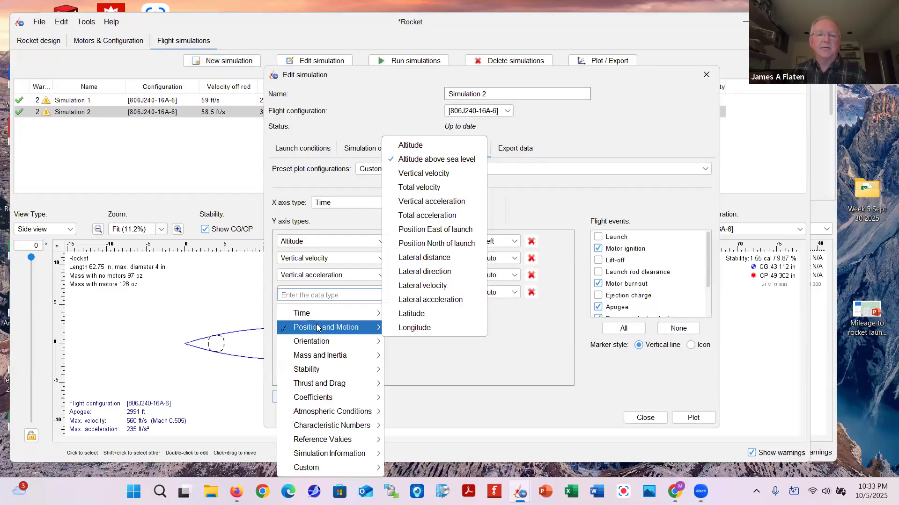
{"action": "left_click", "coordinate": [432, 260]}
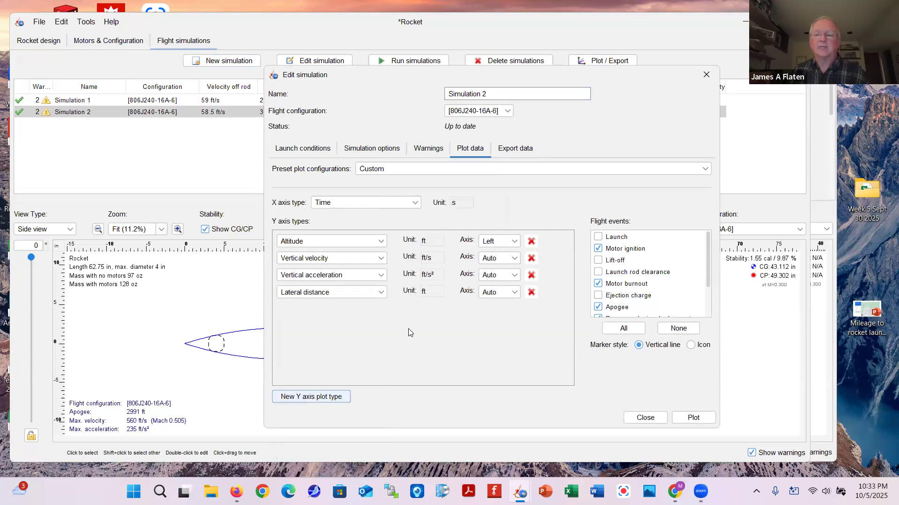
{"action": "left_click", "coordinate": [693, 417]}
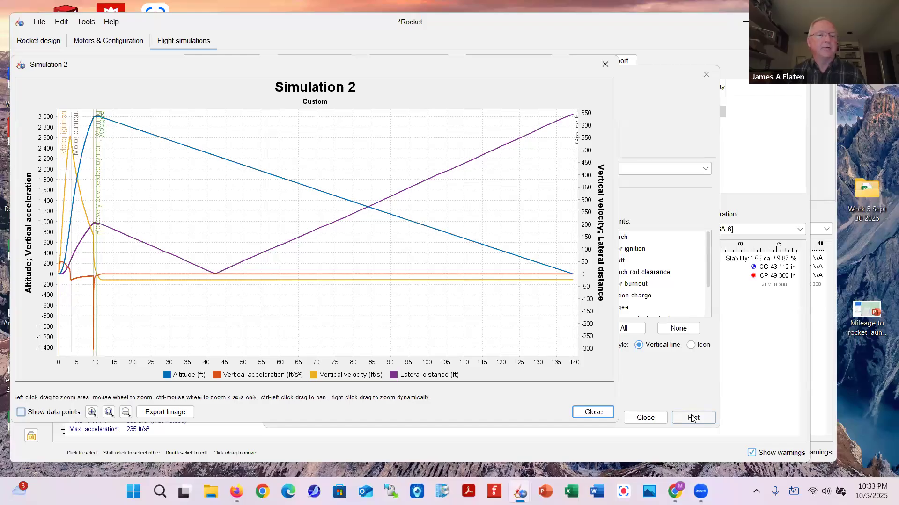
{"action": "left_click", "coordinate": [593, 412]}
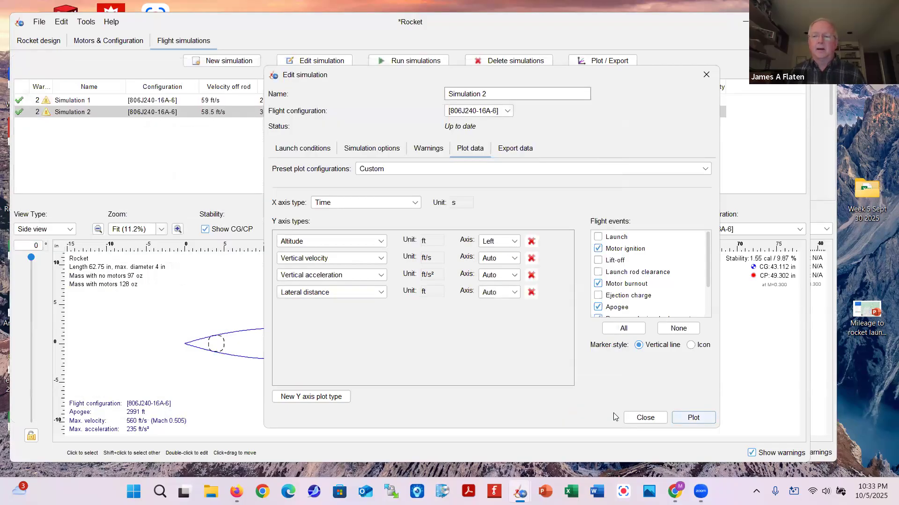
Read Simulation 2's warnings about both parachutes deploying at 158 ft/s, then close the editor
{"action": "left_click", "coordinate": [646, 417]}
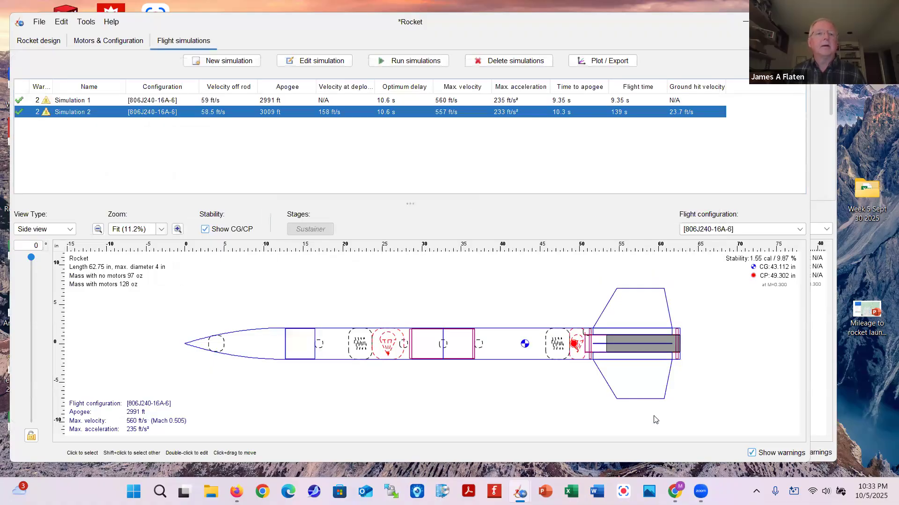
{"action": "left_click", "coordinate": [45, 113]}
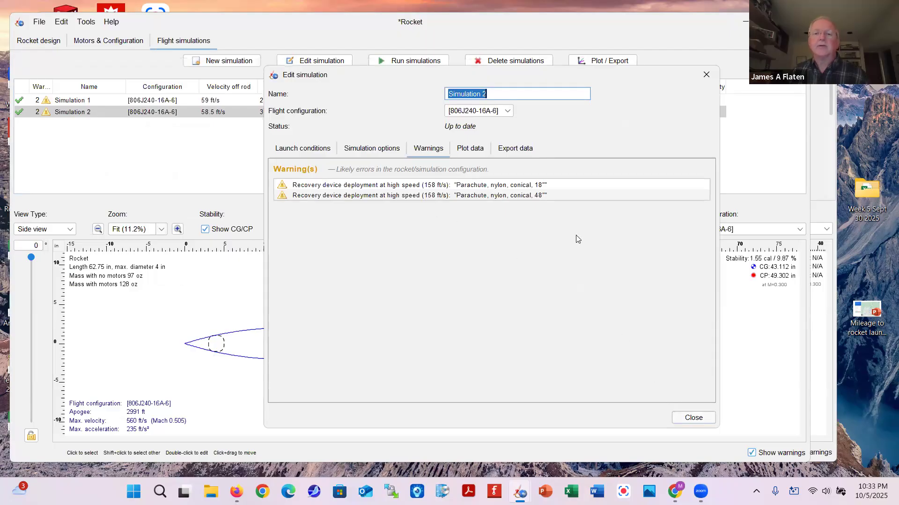
{"action": "left_click", "coordinate": [694, 419]}
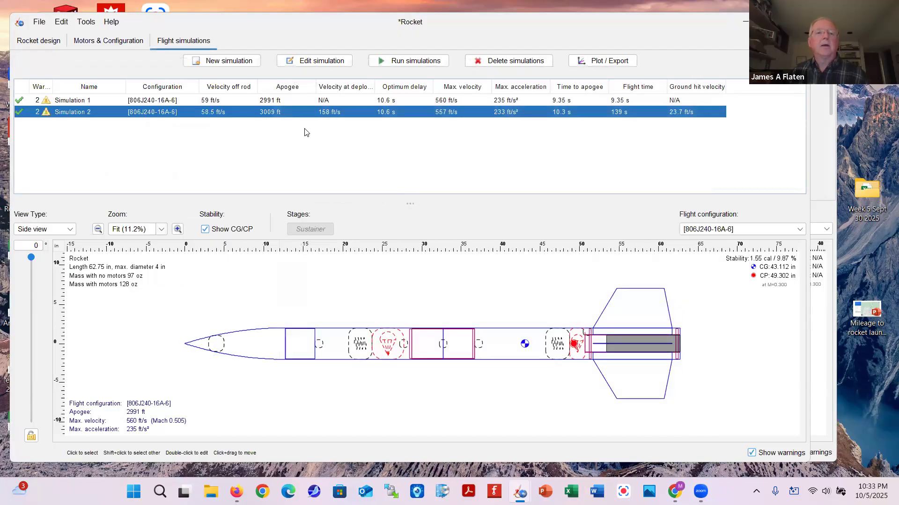
{"action": "left_click", "coordinate": [243, 147]}
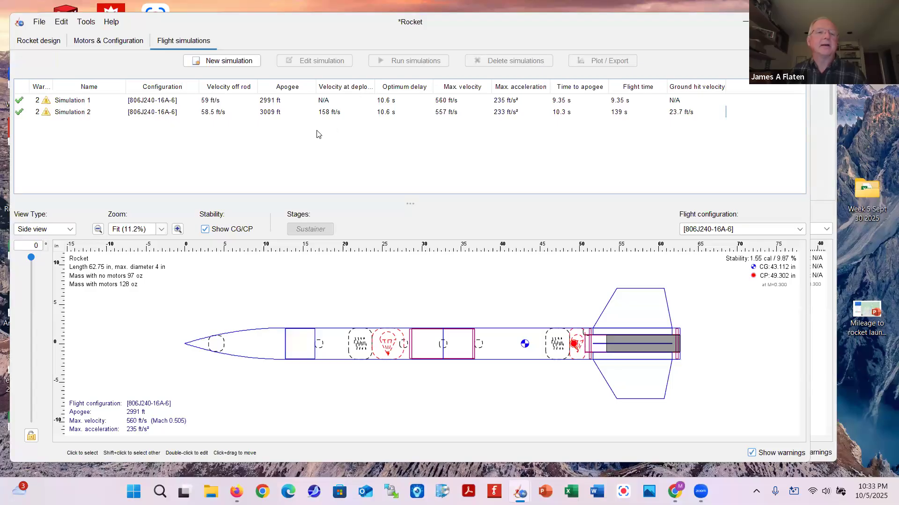
{"action": "left_click", "coordinate": [40, 46]}
Set the 18-inch parachute to deploy at apogee
{"action": "scroll", "coordinate": [148, 148], "scroll_direction": "down", "scroll_amount": 4}
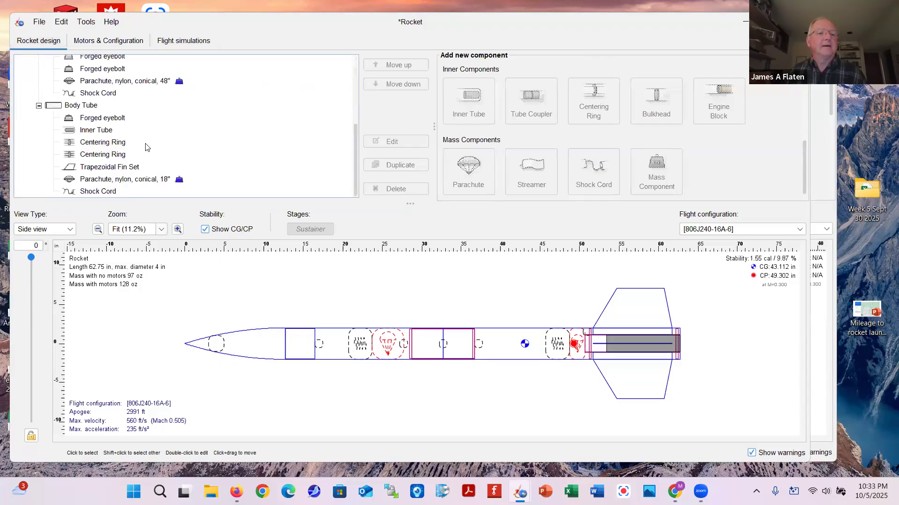
{"action": "left_click", "coordinate": [123, 179]}
{"action": "left_click", "coordinate": [392, 141]}
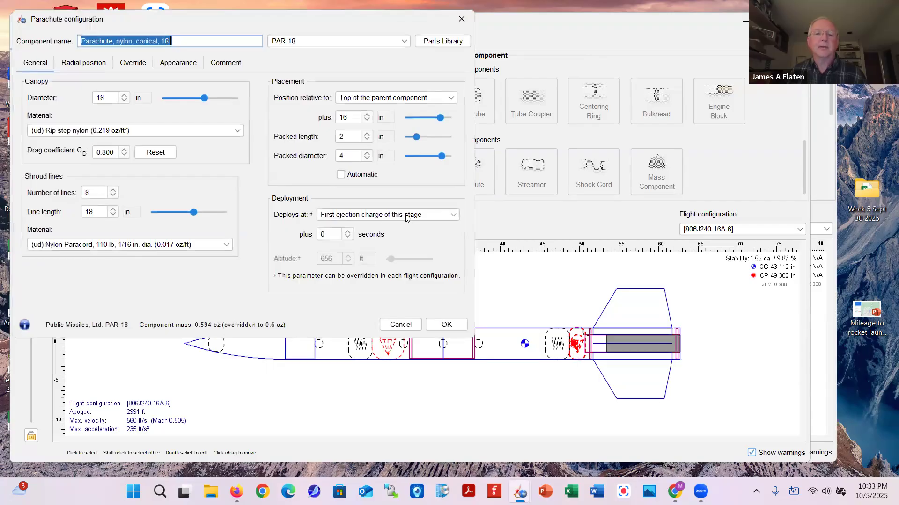
{"action": "left_click", "coordinate": [405, 216]}
{"action": "left_click", "coordinate": [341, 250]}
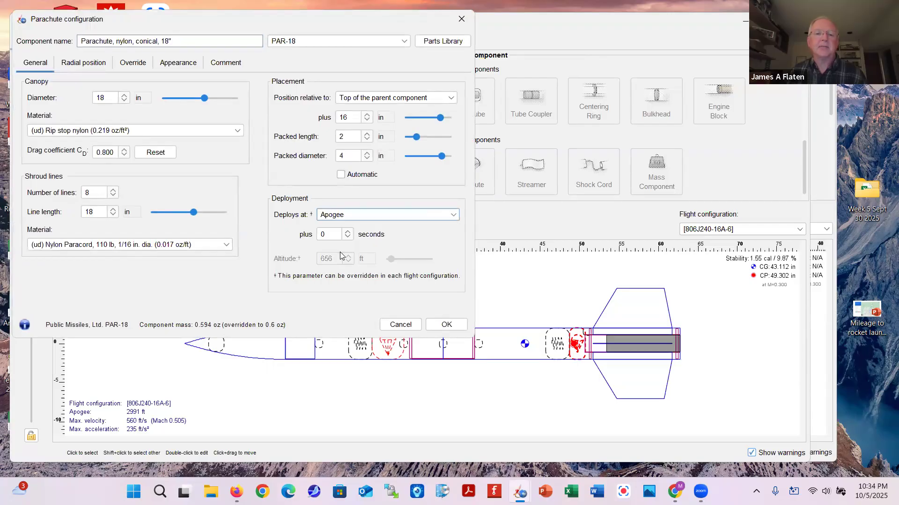
{"action": "left_click", "coordinate": [445, 324]}
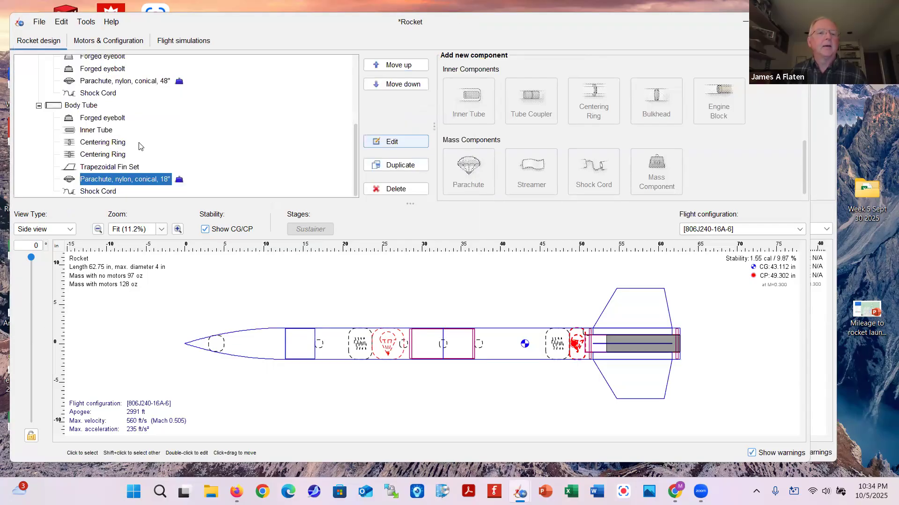
Set the 48-inch parachute to deploy at a specific altitude of 500 ft
{"action": "scroll", "coordinate": [136, 143], "scroll_direction": "up", "scroll_amount": 2}
{"action": "left_click", "coordinate": [103, 147]}
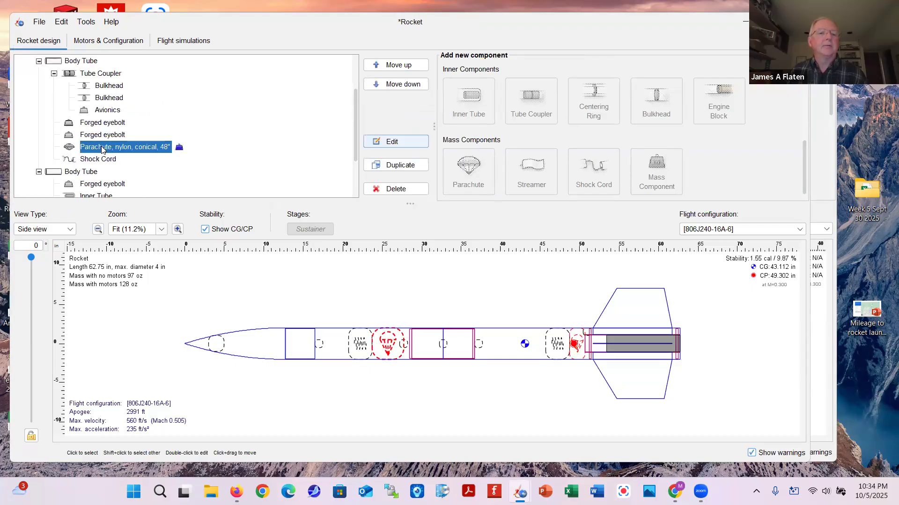
{"action": "left_click", "coordinate": [401, 142]}
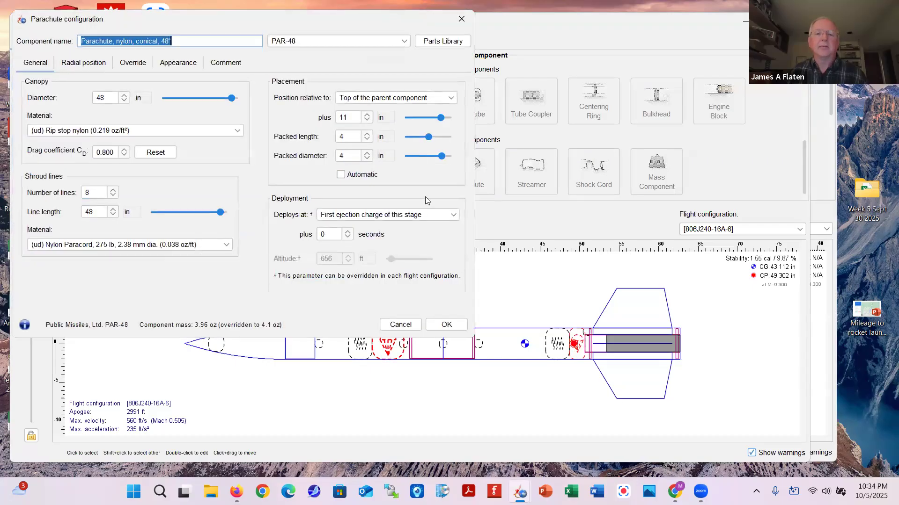
{"action": "left_click", "coordinate": [419, 216]}
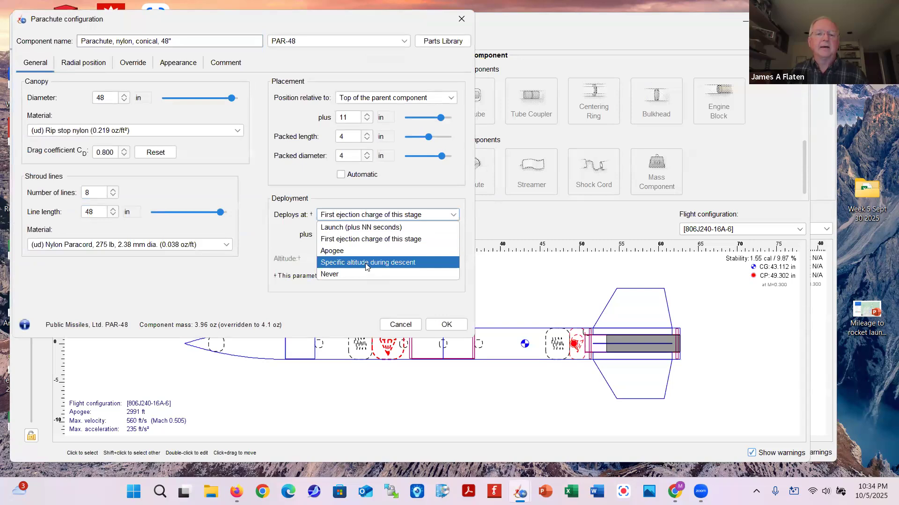
{"action": "left_click", "coordinate": [367, 264]}
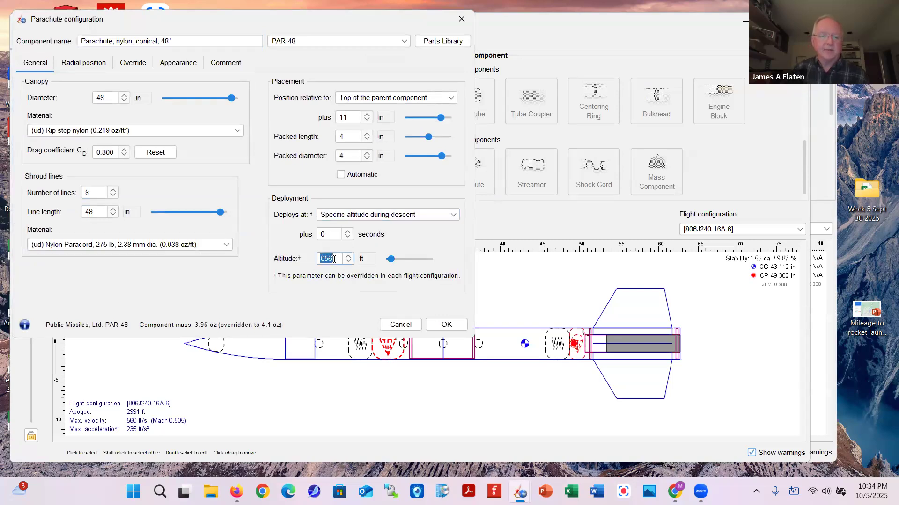
{"action": "type", "text": "500"}
{"action": "left_click", "coordinate": [442, 324]}
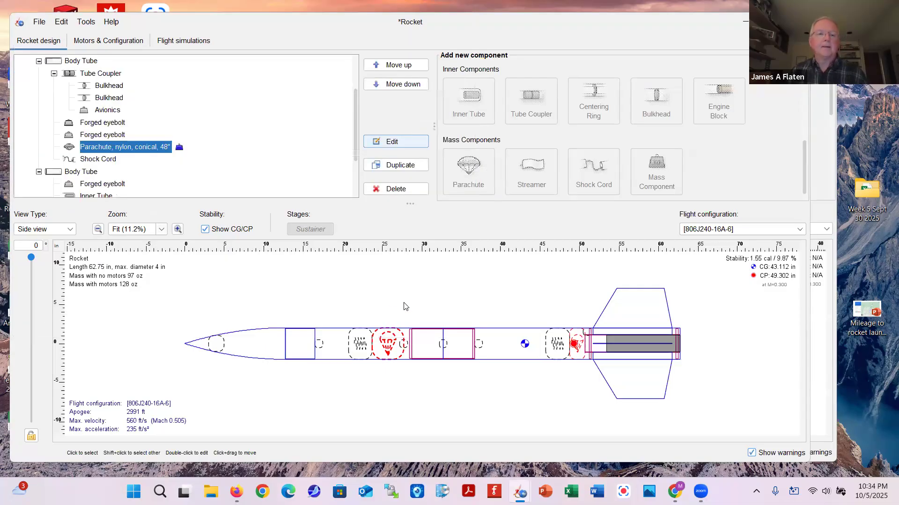
{"action": "left_click", "coordinate": [182, 41]}
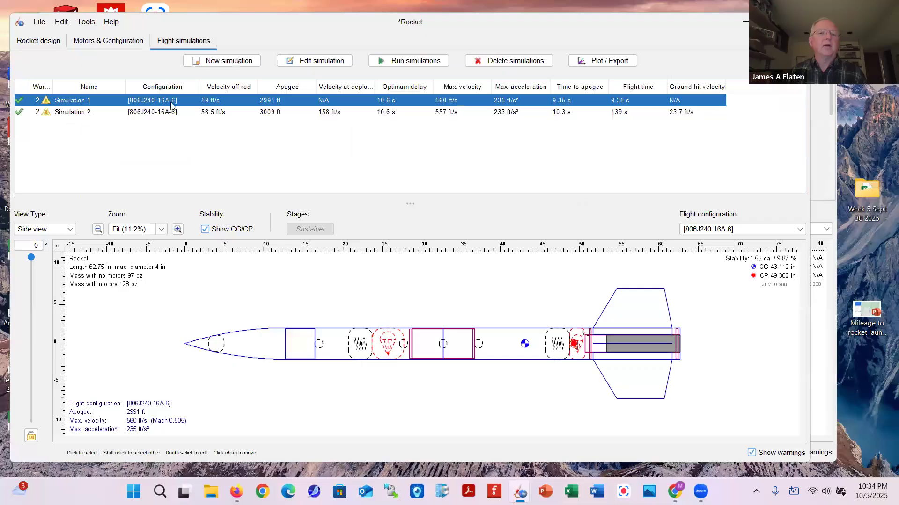
{"action": "left_click", "coordinate": [215, 61]}
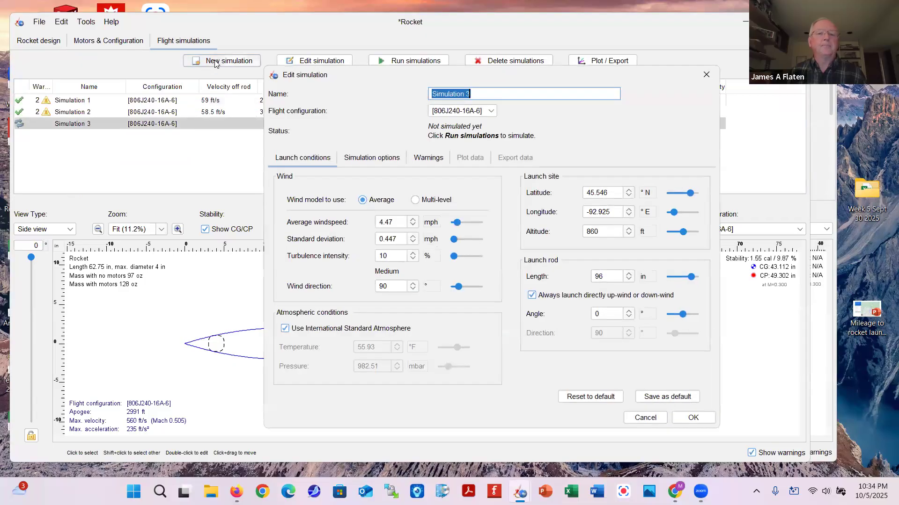
Run Simulation 3 to a 3326 ft apogee and inspect its altitude, velocity, acceleration and lateral-distance plot
{"action": "left_click", "coordinate": [693, 420]}
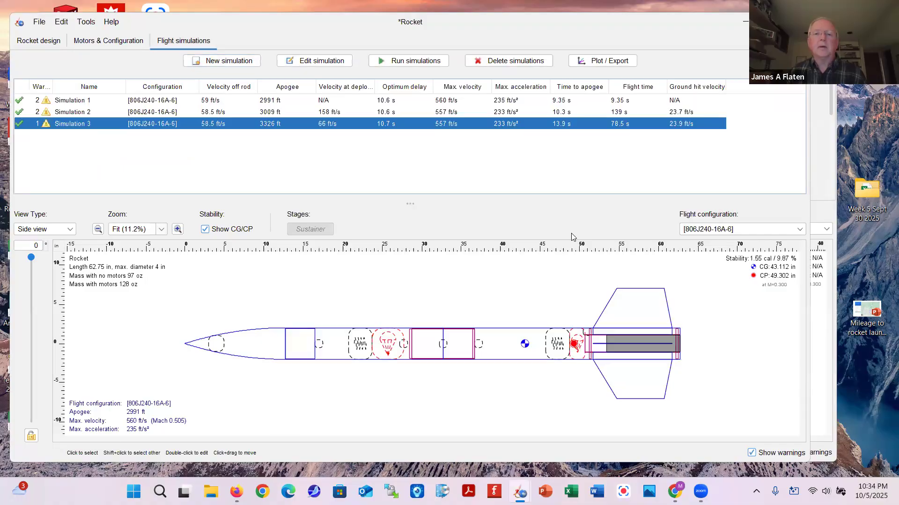
{"action": "left_click", "coordinate": [596, 63]}
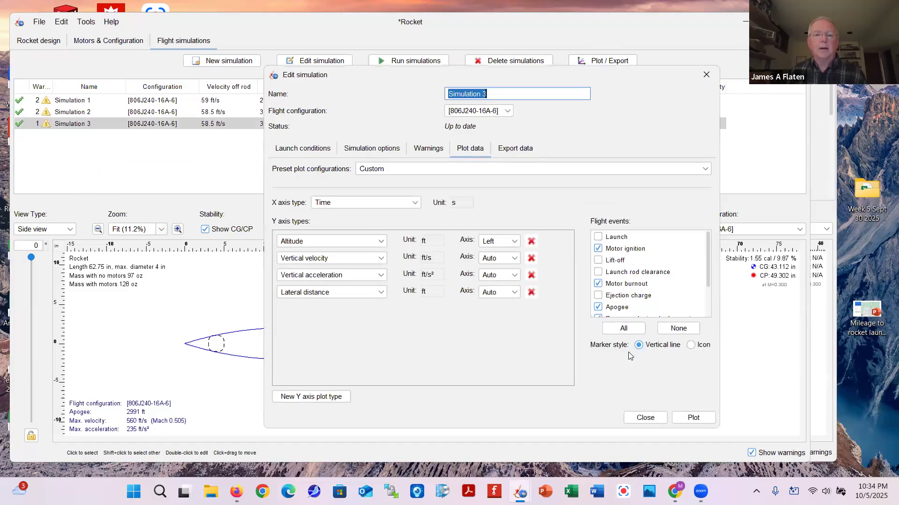
{"action": "left_click", "coordinate": [686, 418]}
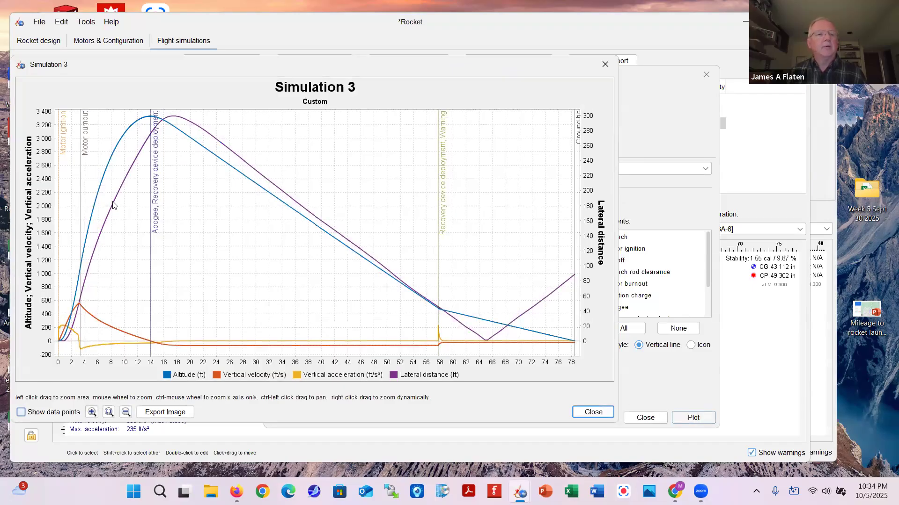
{"action": "mouse_move", "coordinate": [260, 191]}
{"action": "mouse_move", "coordinate": [453, 316]}
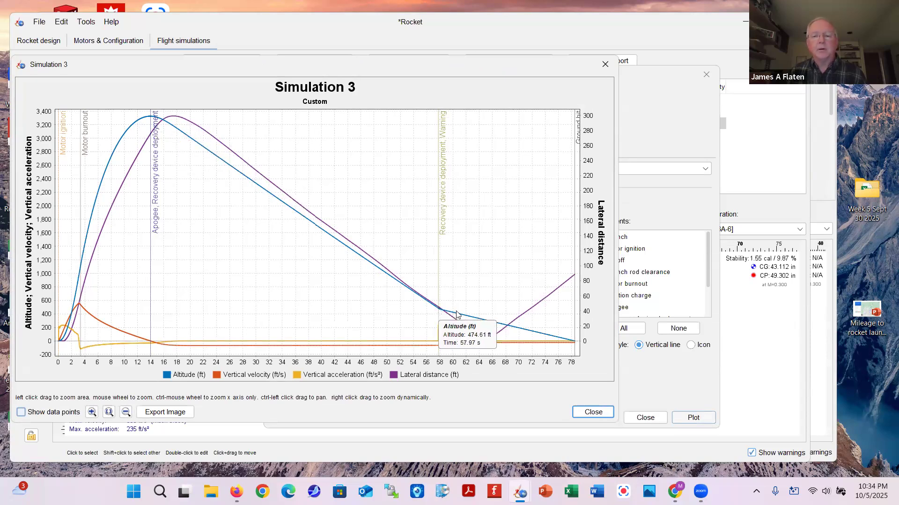
{"action": "mouse_move", "coordinate": [570, 343]}
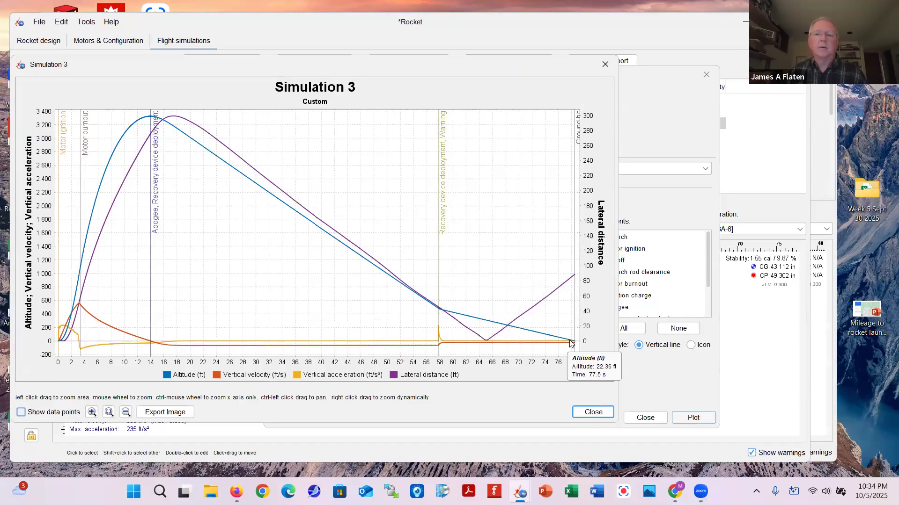
{"action": "left_click", "coordinate": [605, 66]}
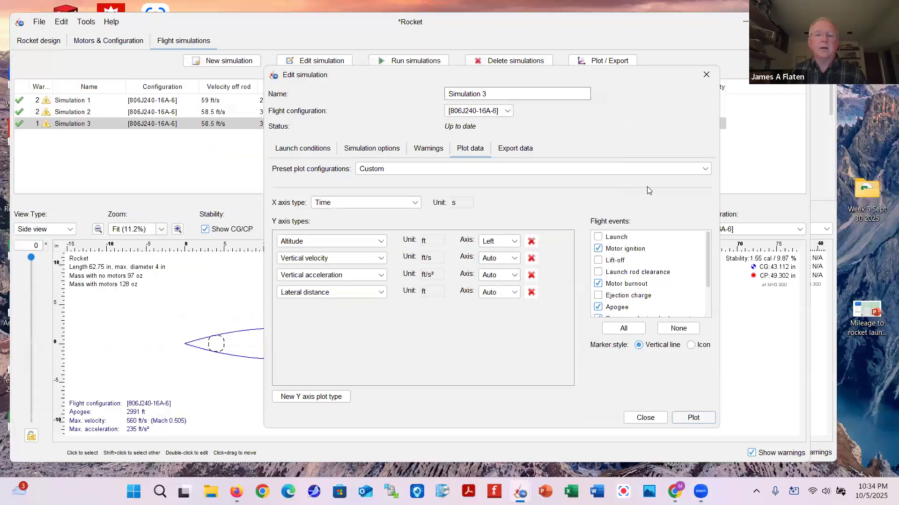
{"action": "left_click", "coordinate": [645, 418]}
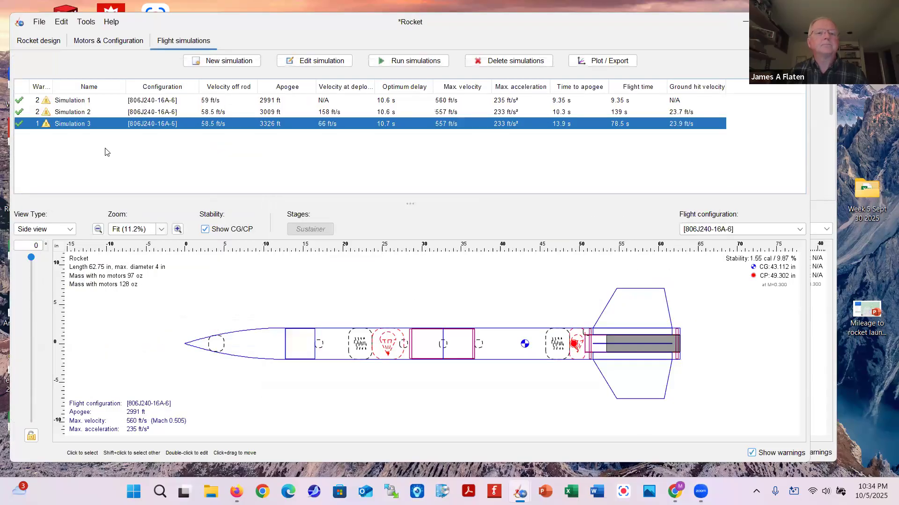
{"action": "double_click", "coordinate": [46, 125]}
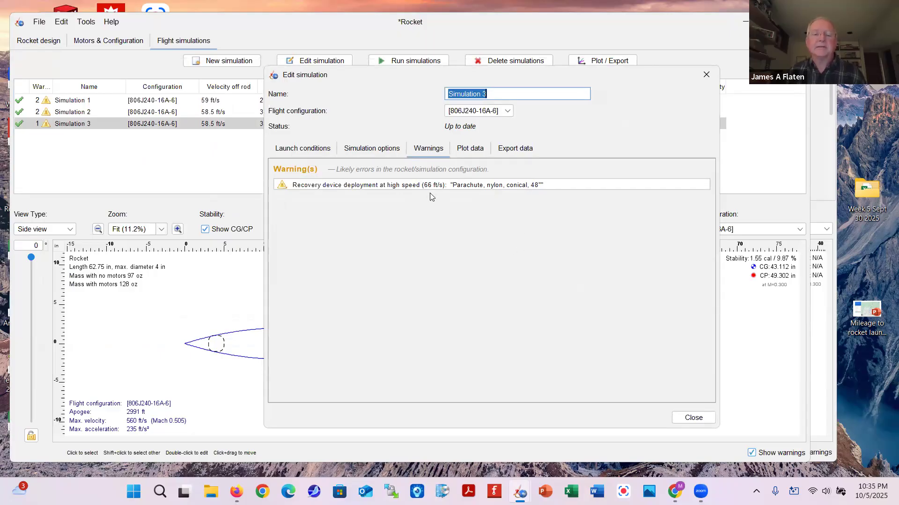
{"action": "left_click", "coordinate": [691, 419]}
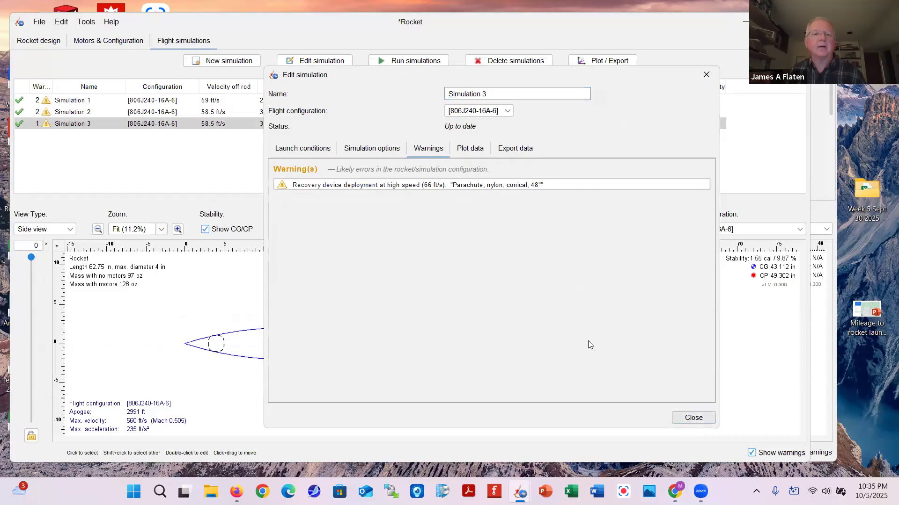
{"action": "left_click", "coordinate": [79, 138]}
{"action": "left_click", "coordinate": [212, 125]}
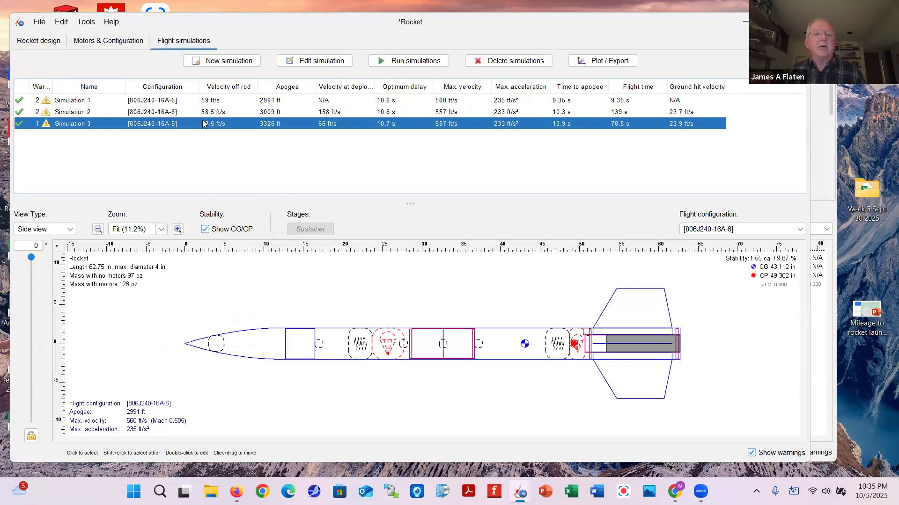
{"action": "left_click", "coordinate": [209, 145]}
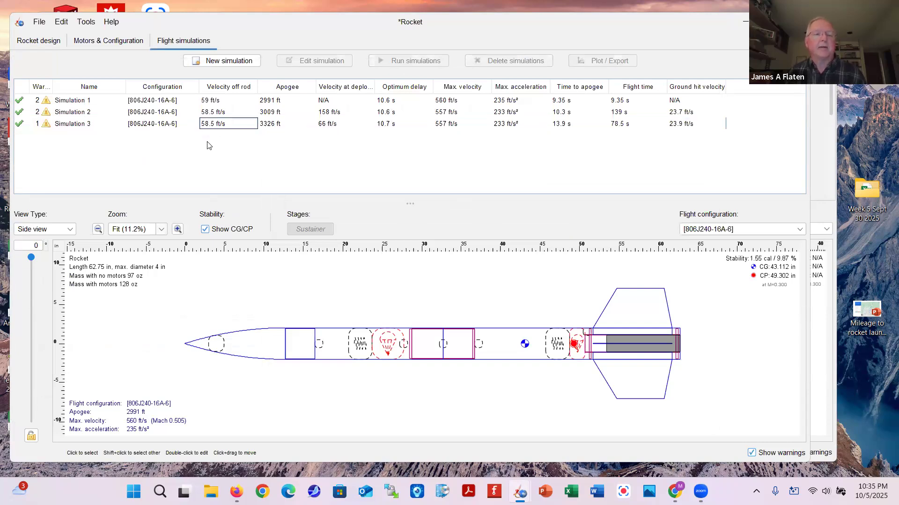